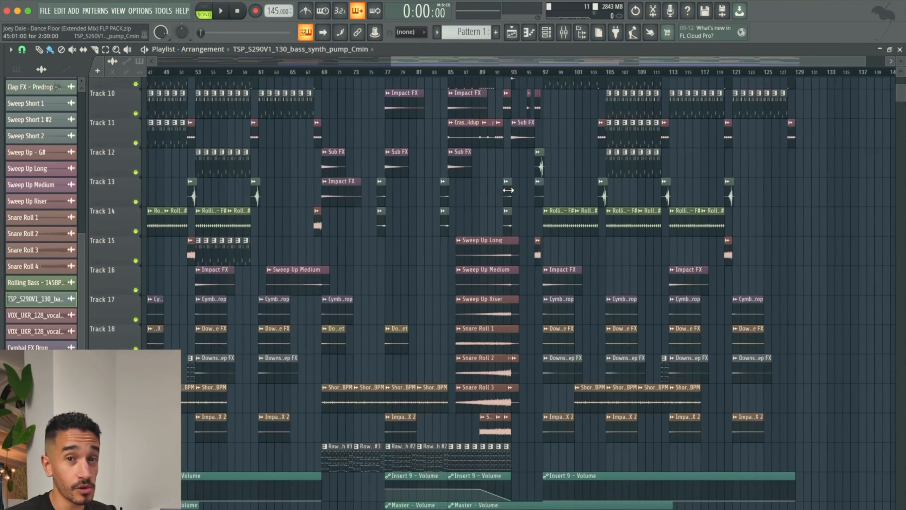
Play the opening bars of the arrangement from bar 1, with the system volume lowered
scroll(508, 190, "left", 8)
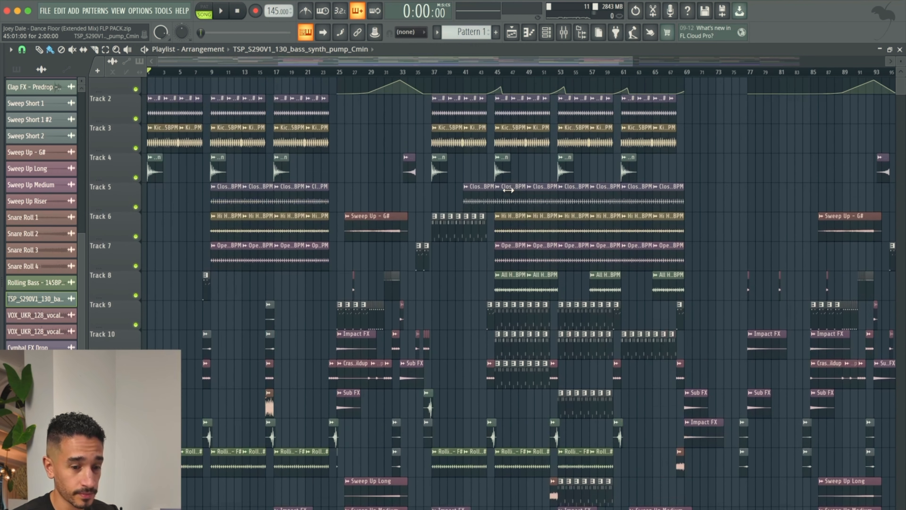
key("XF86AudioLowerVolume")
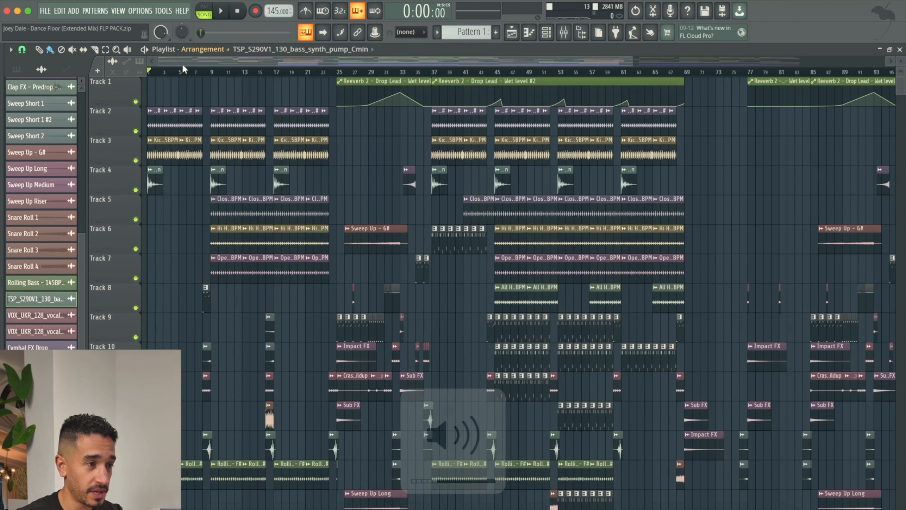
scroll(182, 77, "up", 5)
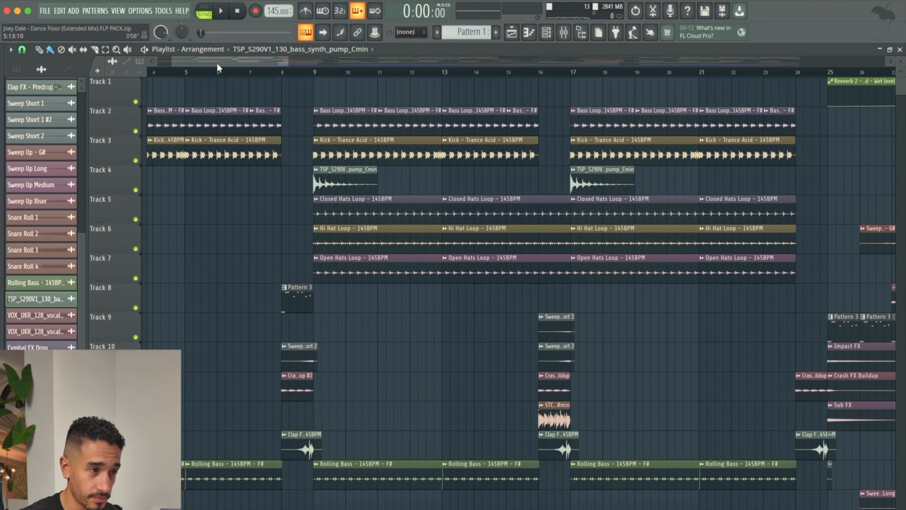
key("space")
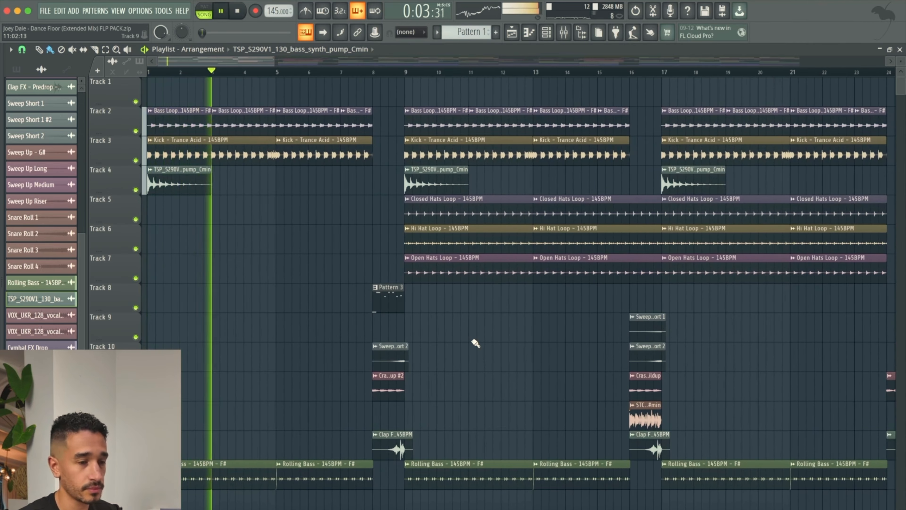
key("space")
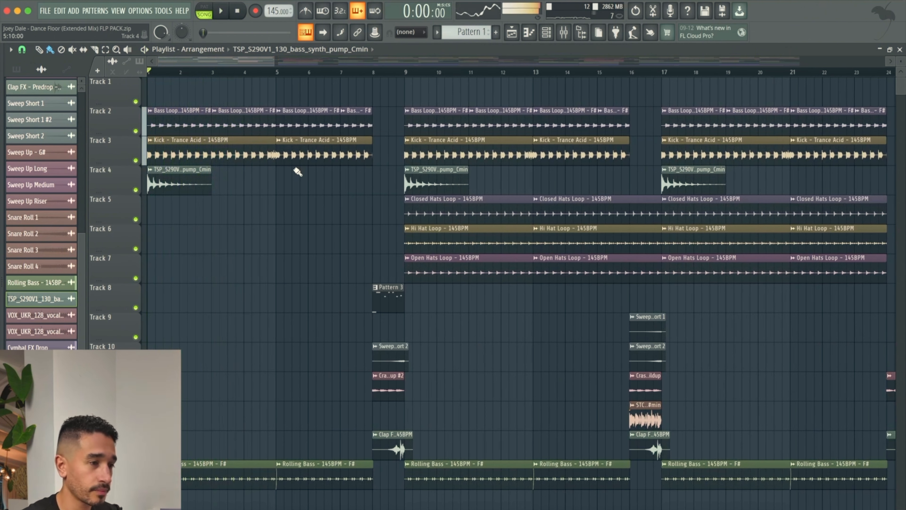
Examine the audio clip settings of the Kick - Trance Acid and Bass Loop - UK Bass clips
double_click(239, 156)
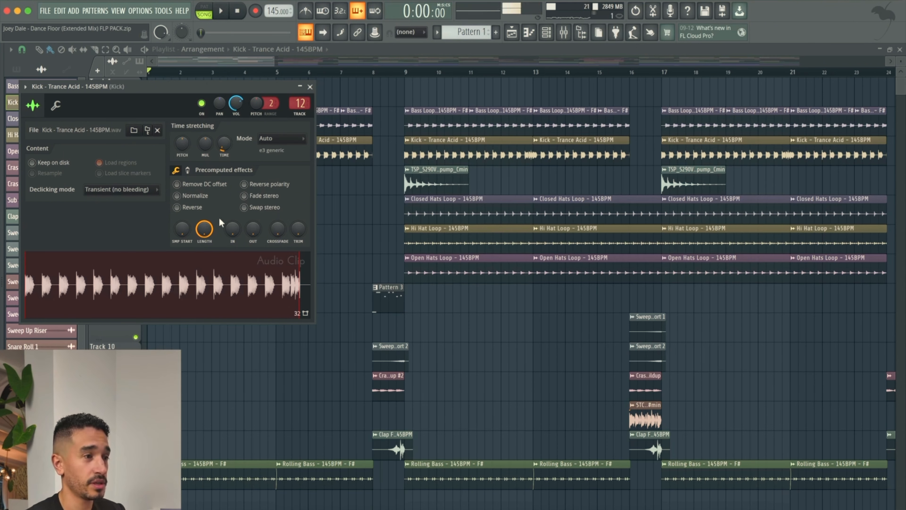
left_click(310, 87)
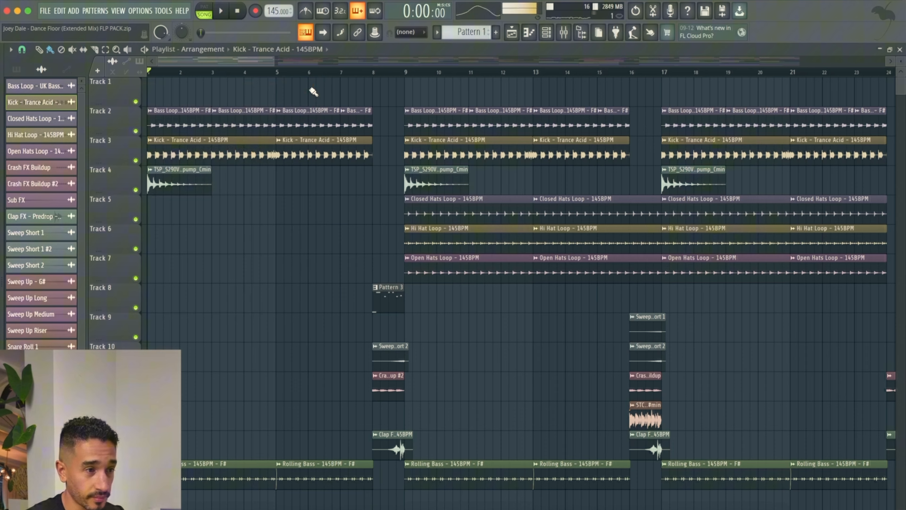
double_click(288, 116)
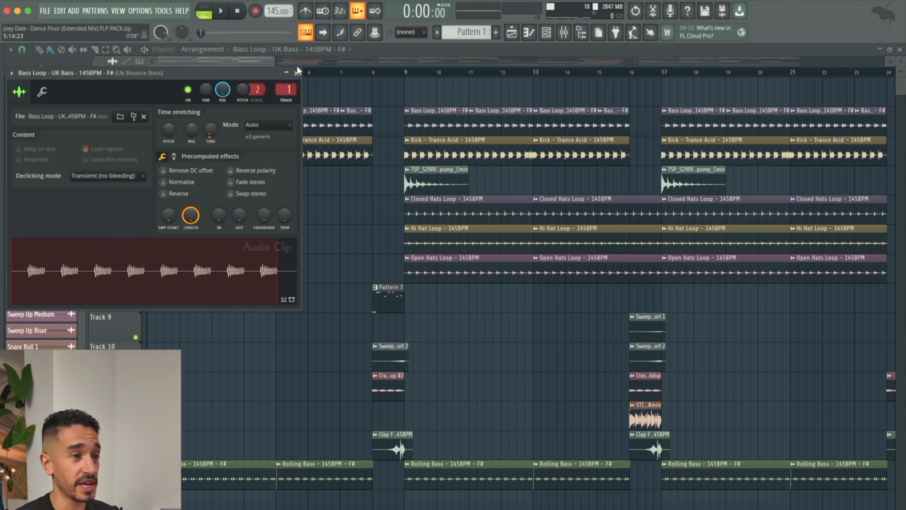
left_click(296, 73)
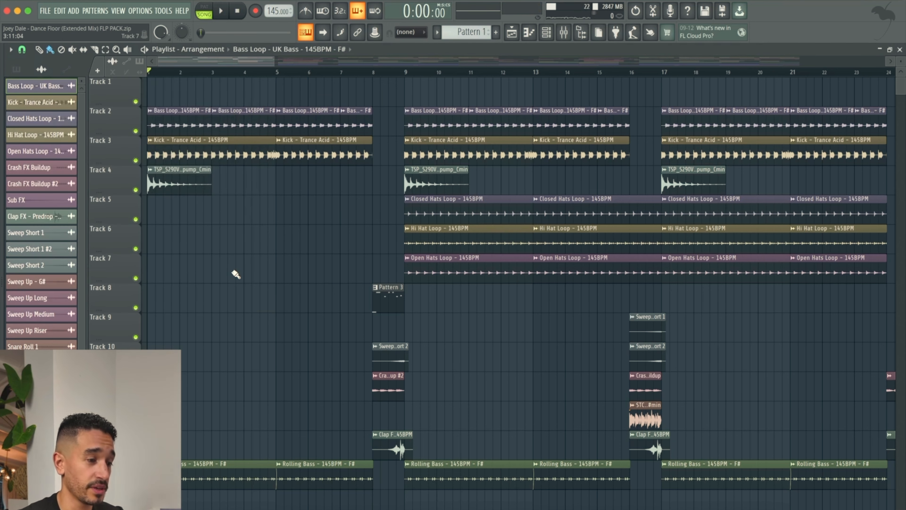
Examine the Rolling Bass clip's settings on Track 14 and the mixer track it is routed to
scroll(225, 357, "down", 2)
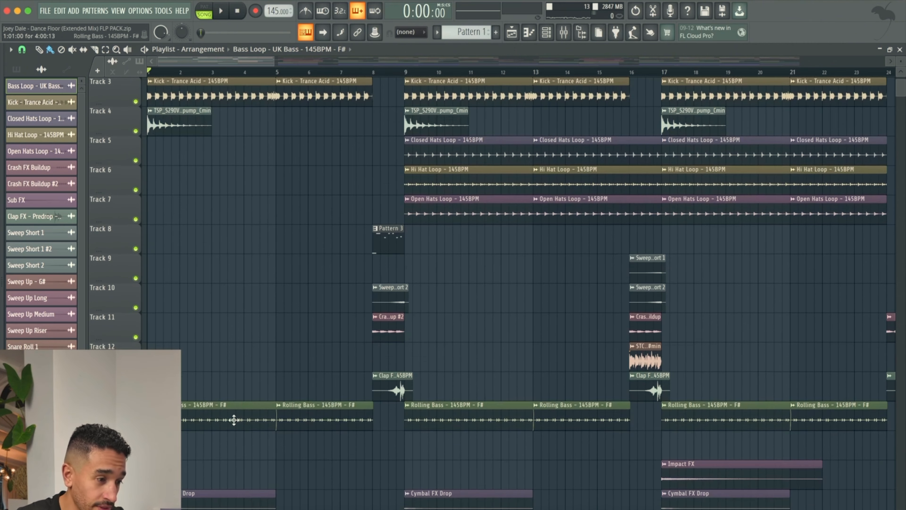
double_click(219, 409)
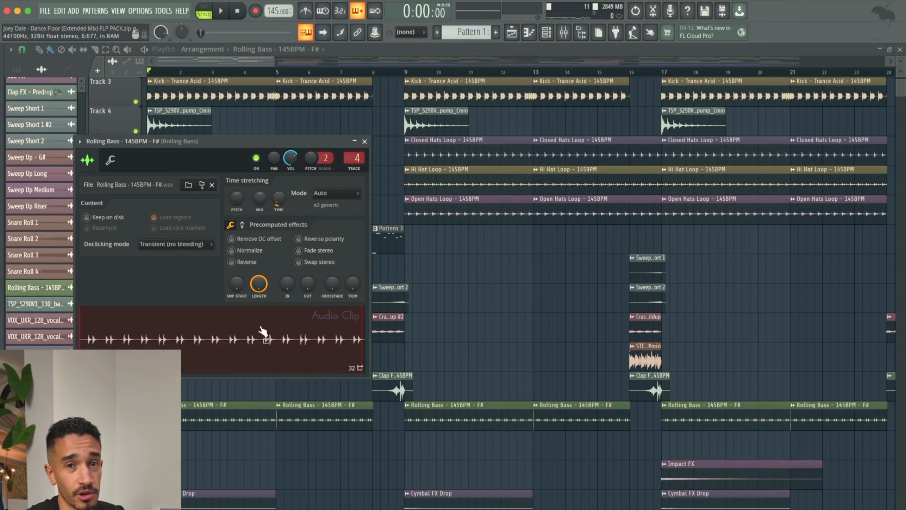
left_click_drag(309, 144, 553, 132)
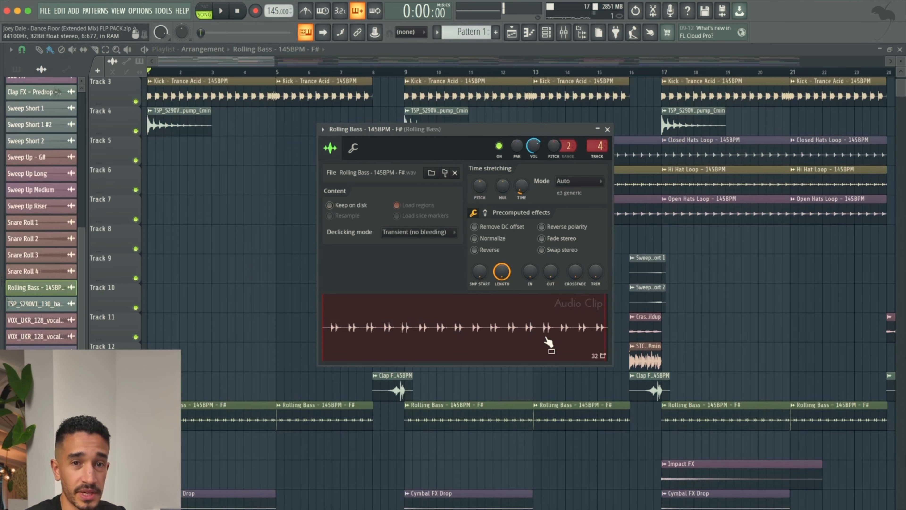
double_click(597, 147)
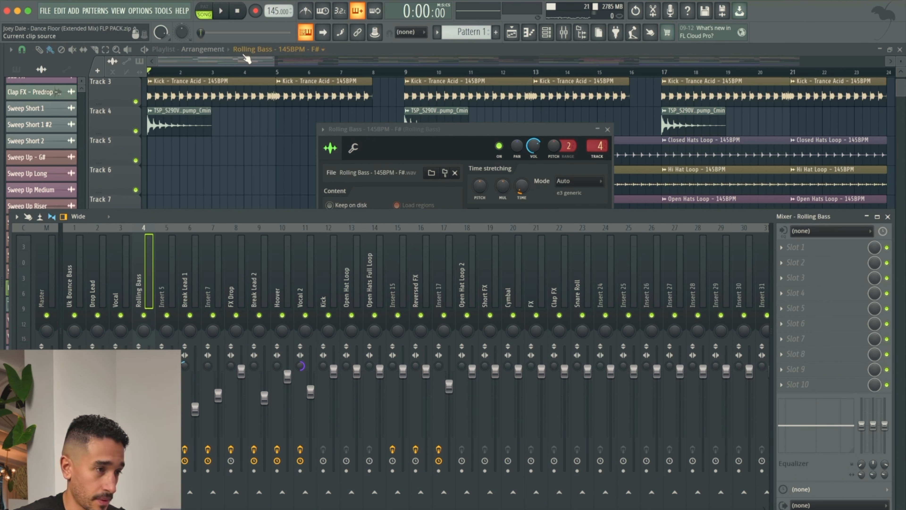
left_click(238, 63)
Examine the audio clip settings of Cymbal FX Drop on Track 17 and Short Tingle Hats Loop on Track 20
scroll(252, 320, "down", 3)
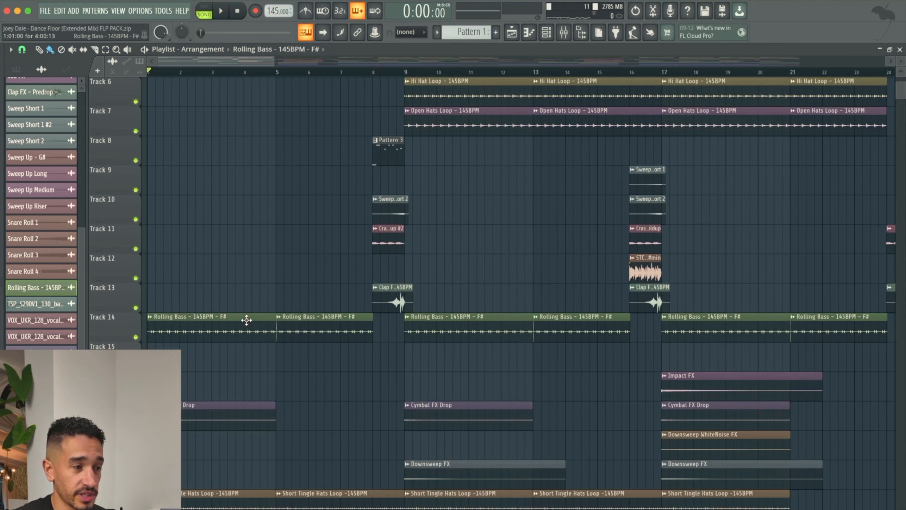
scroll(257, 353, "down", 4)
double_click(260, 310)
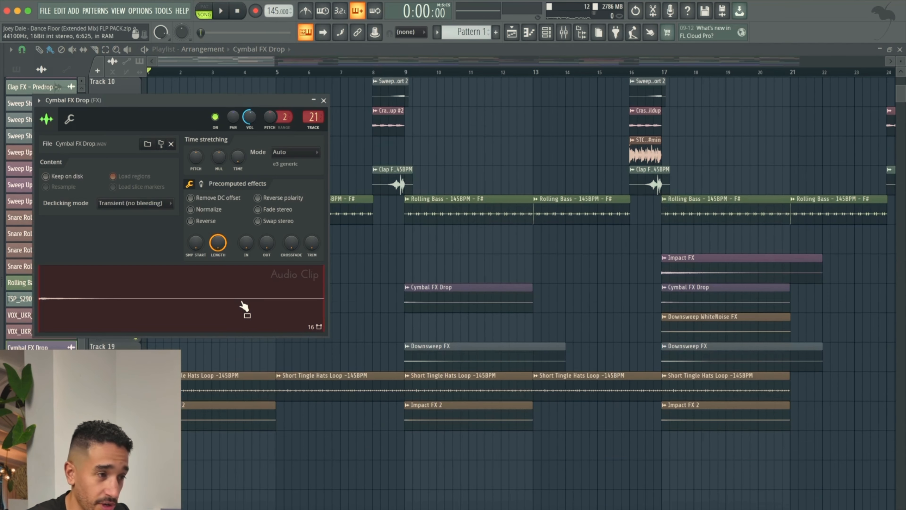
left_click(323, 100)
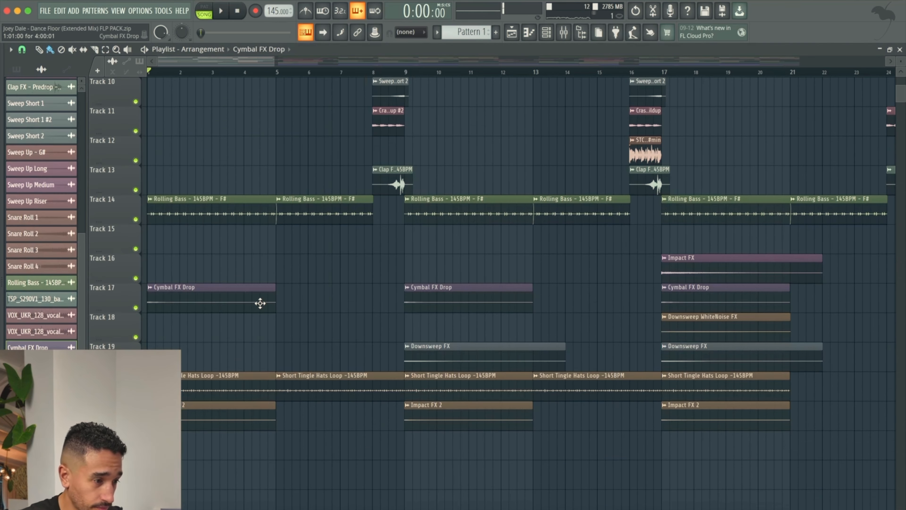
scroll(259, 303, "down", 2)
double_click(231, 326)
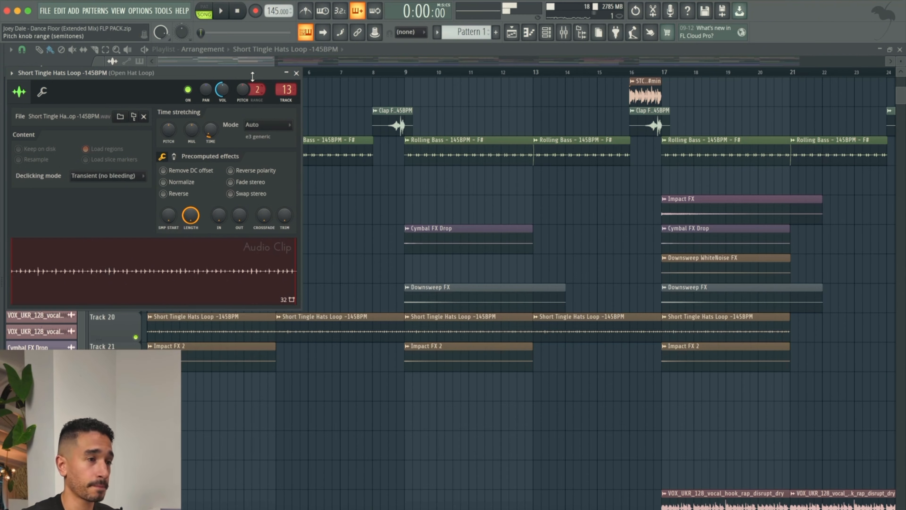
key("Escape")
Play the intro again from bar 1, then stop and place the playhead just before bar 8
scroll(260, 332, "down", 5)
scroll(259, 331, "up", 5)
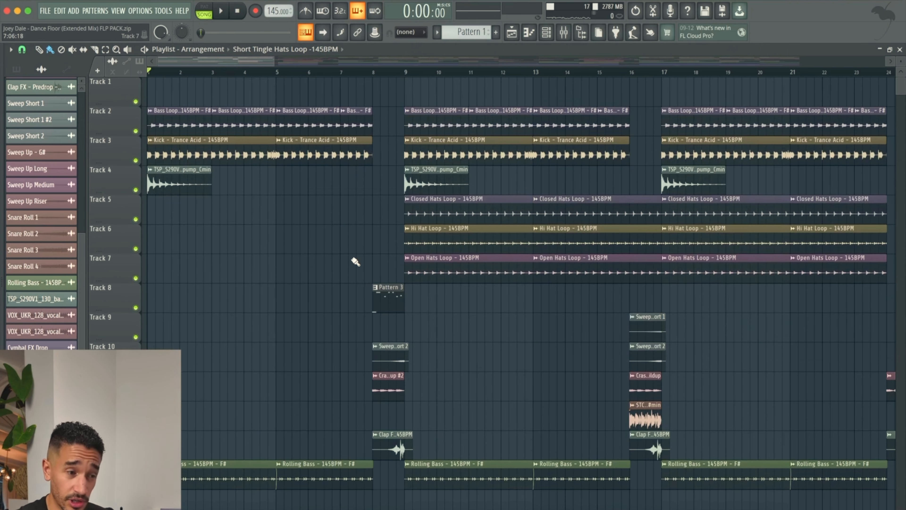
key("space")
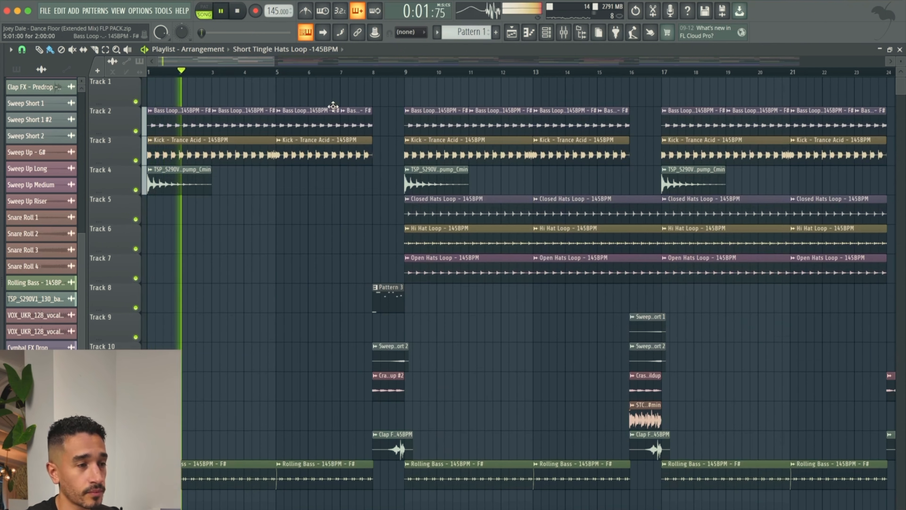
scroll(313, 222, "right", 3)
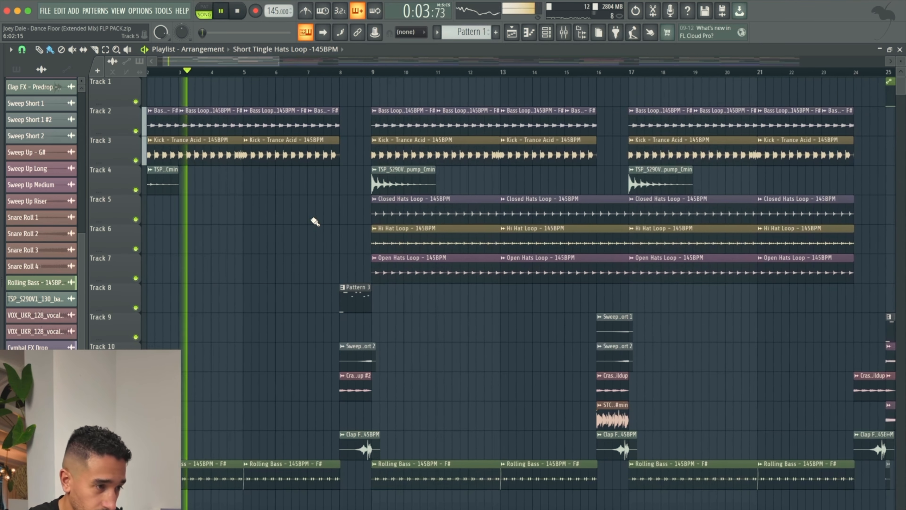
scroll(315, 222, "left", 1)
key("space")
left_click(349, 72)
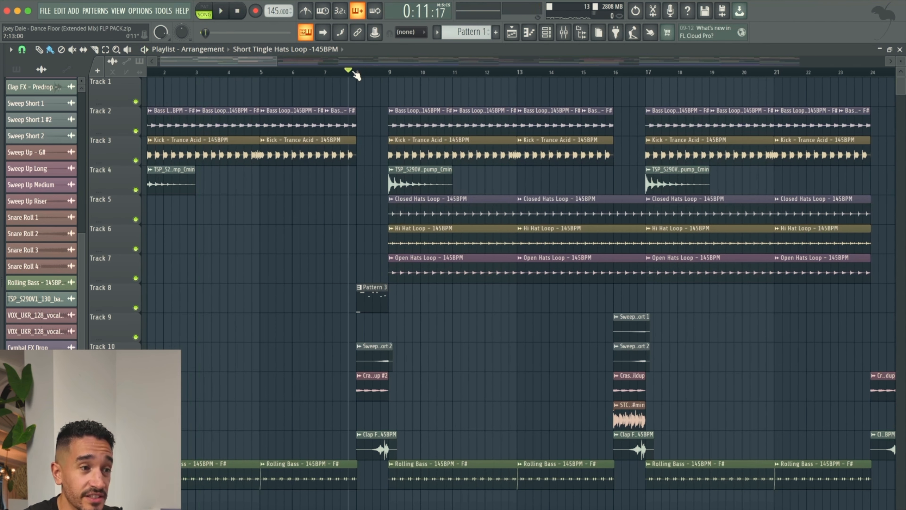
Select Pattern 3 on Track 8 and open its Rave Synth2 - Volume Louder instrument from the channel rack
left_click(381, 307)
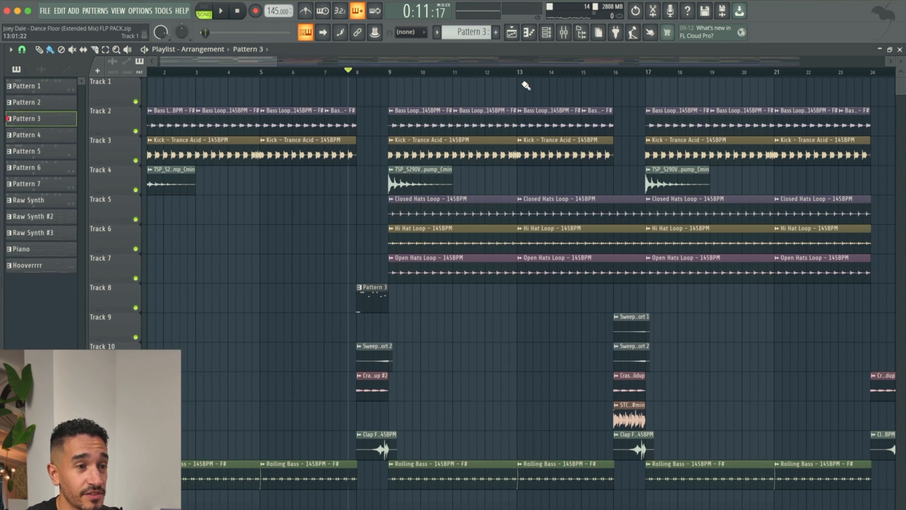
left_click(546, 32)
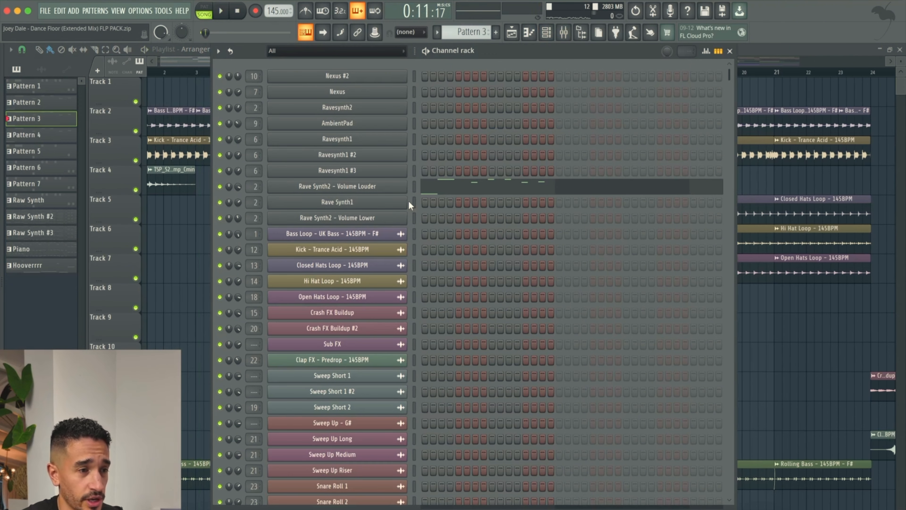
left_click(396, 190)
left_click(414, 393)
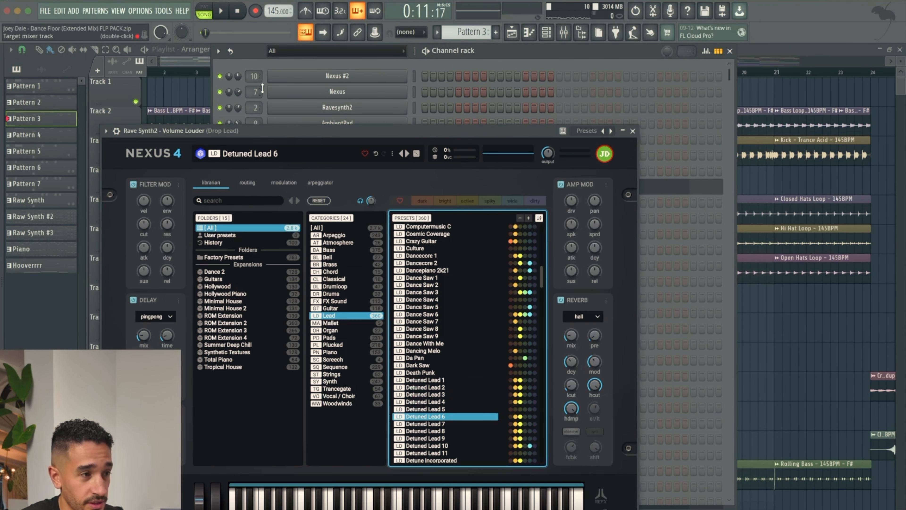
Switch playback to pattern mode, audition Pattern 3 on its own, and close the Nexus instrument
left_click(205, 7)
key("space")
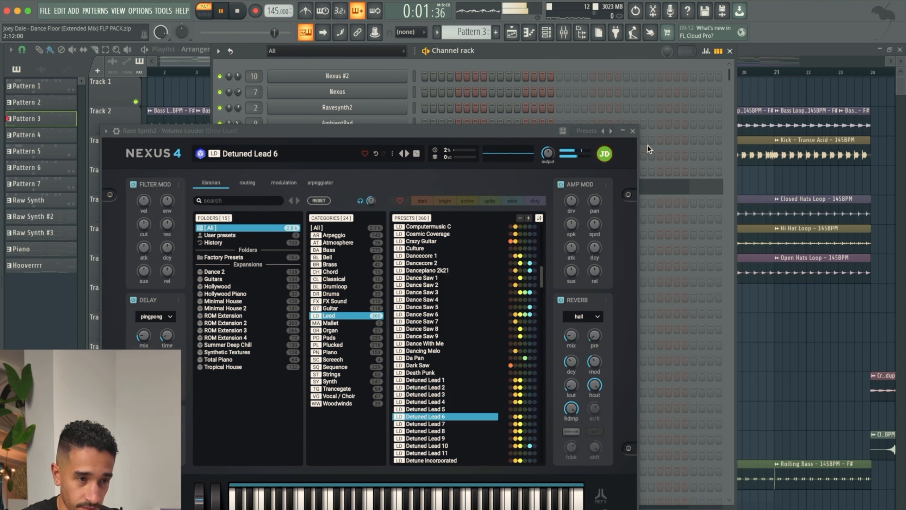
key("space")
left_click(632, 131)
View Pattern 3's Rave Synth2 - Volume Louder notes in the piano roll
left_click(510, 188)
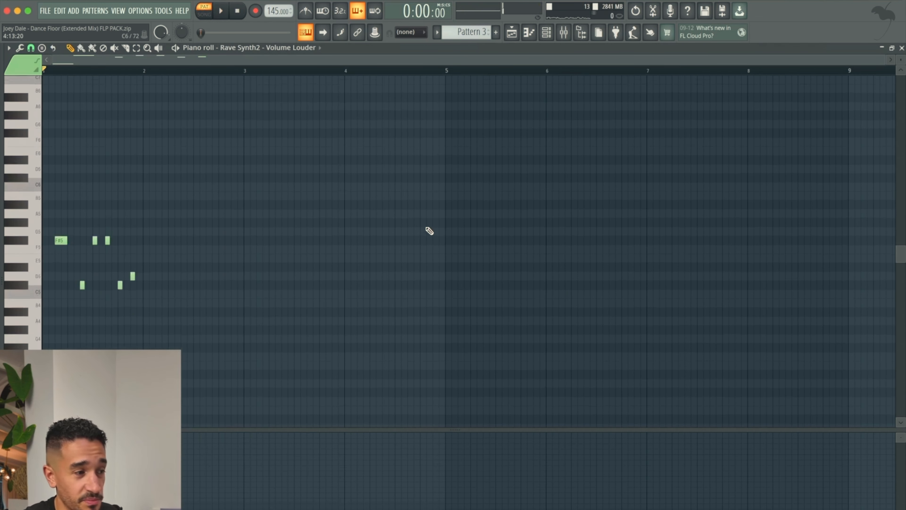
scroll(422, 227, "down", 5)
scroll(118, 276, "up", 2)
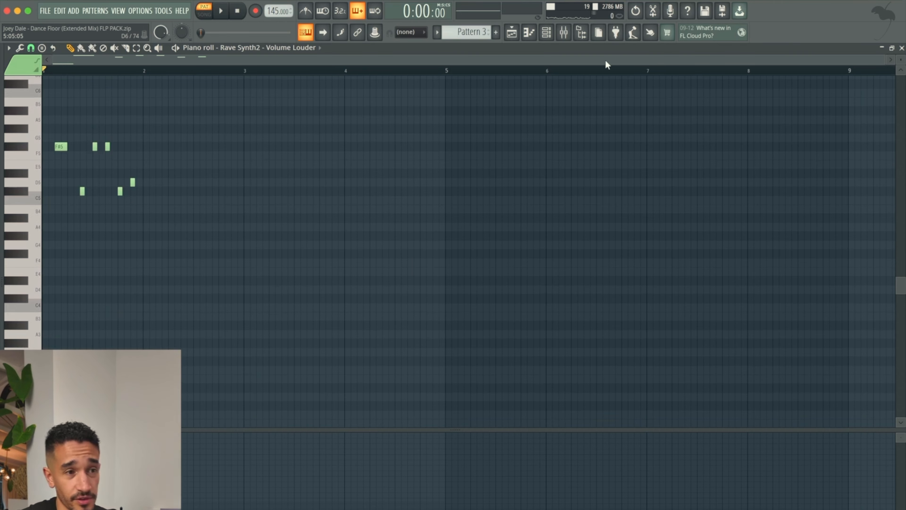
Check the Nexus preset used by the Rave Synth2 - Volume Louder channel, then close the instrument
left_click(547, 32)
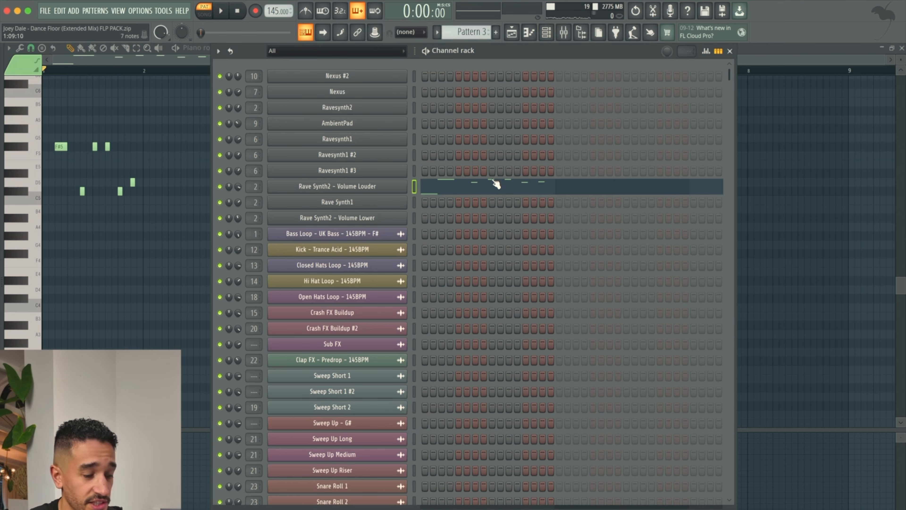
left_click(390, 186)
left_click(370, 390)
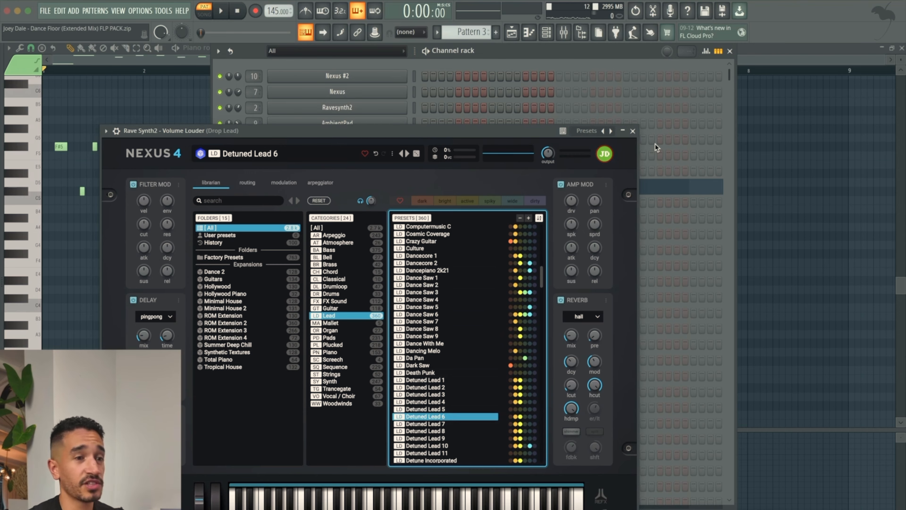
left_click(633, 130)
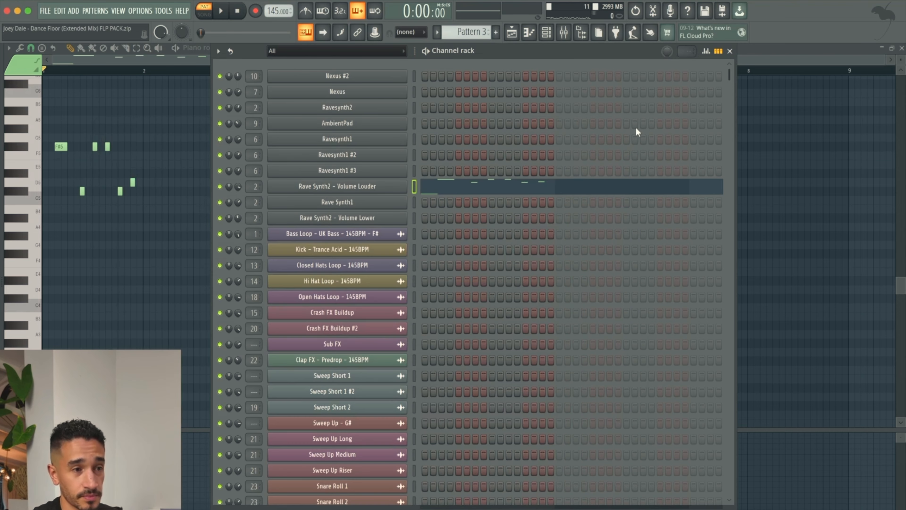
Return to the playlist and examine the Sweep Short 2 clip's settings at bar 8
left_click(510, 32)
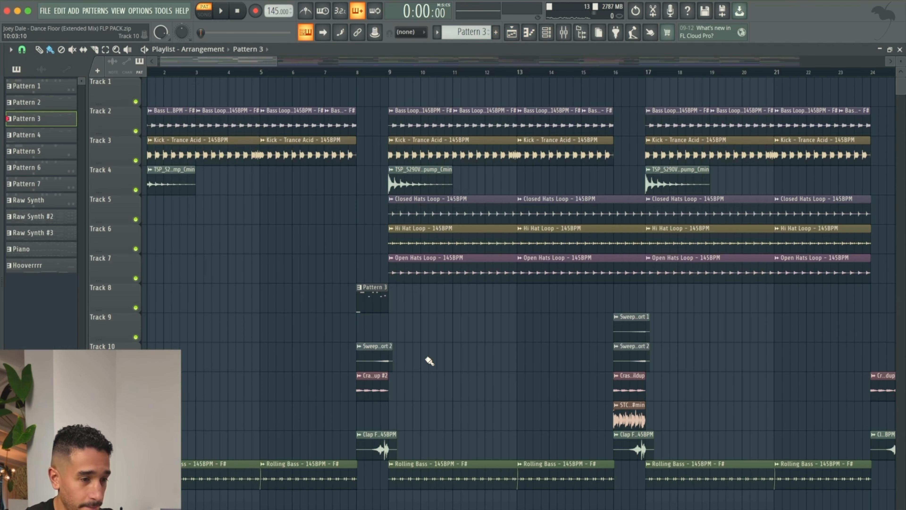
double_click(379, 362)
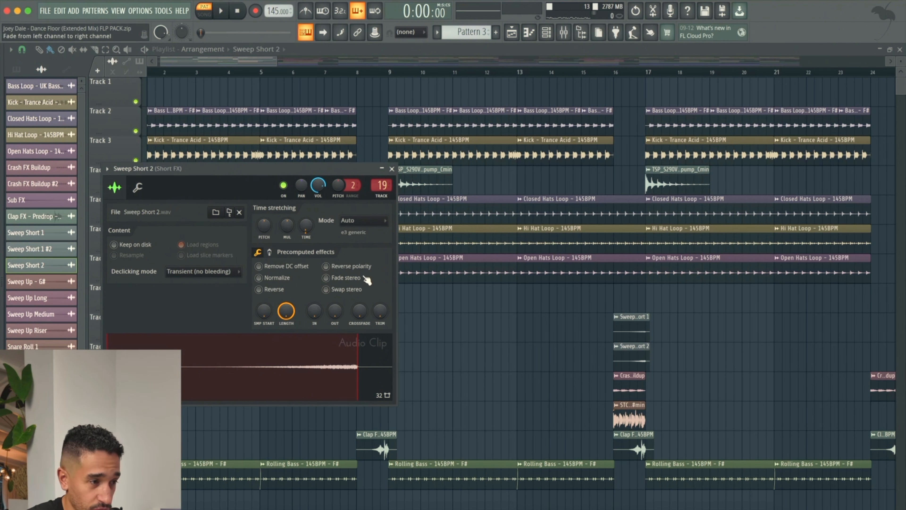
left_click(391, 168)
Open the Crash FX Buildup #2 clip at bar 8, preview its sound, and close its settings
scroll(370, 279, "down", 4)
double_click(368, 272)
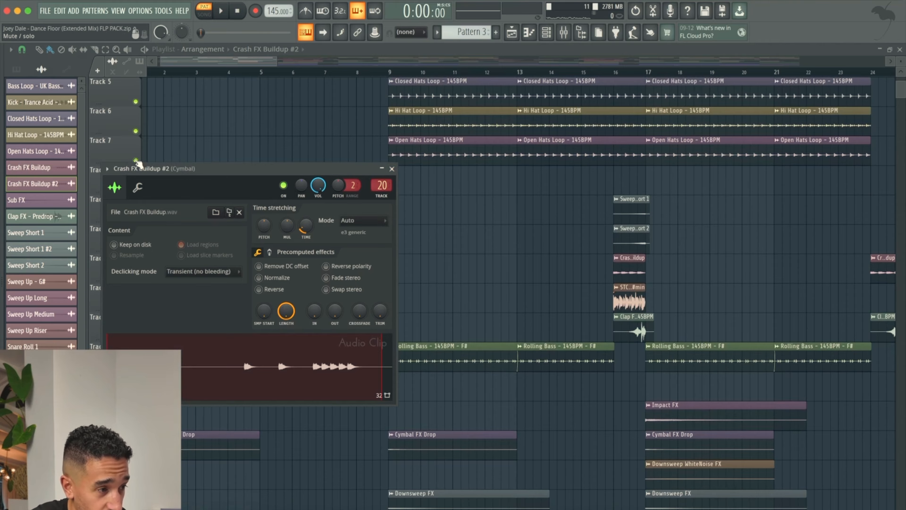
left_click(325, 368)
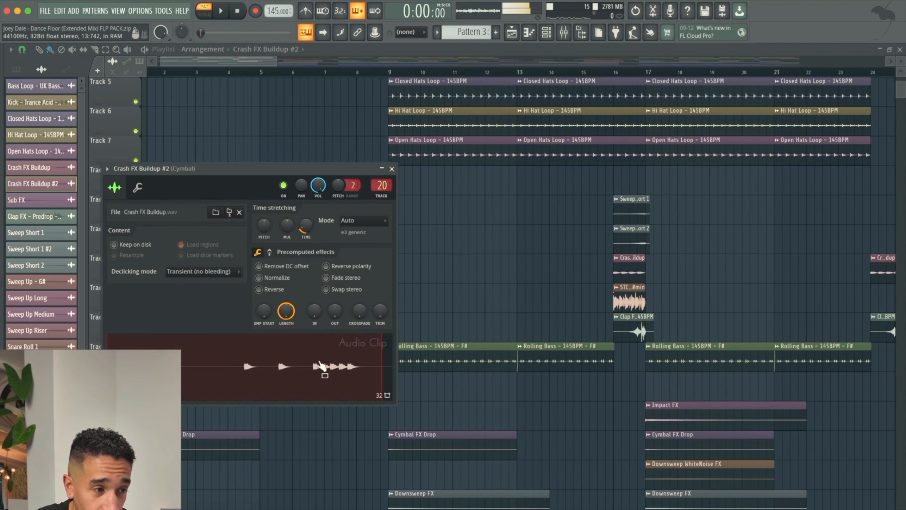
left_click(391, 168)
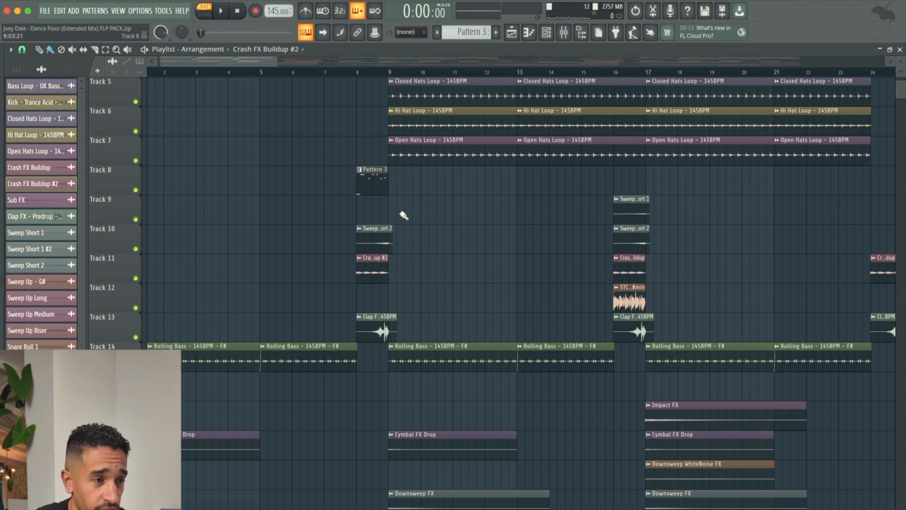
Examine the playlist's transition effects, drum loops and vocal clips from bar 8 through the section starting at bar 25
scroll(407, 228, "up", 4)
scroll(388, 324, "down", 10)
scroll(388, 323, "right", 4)
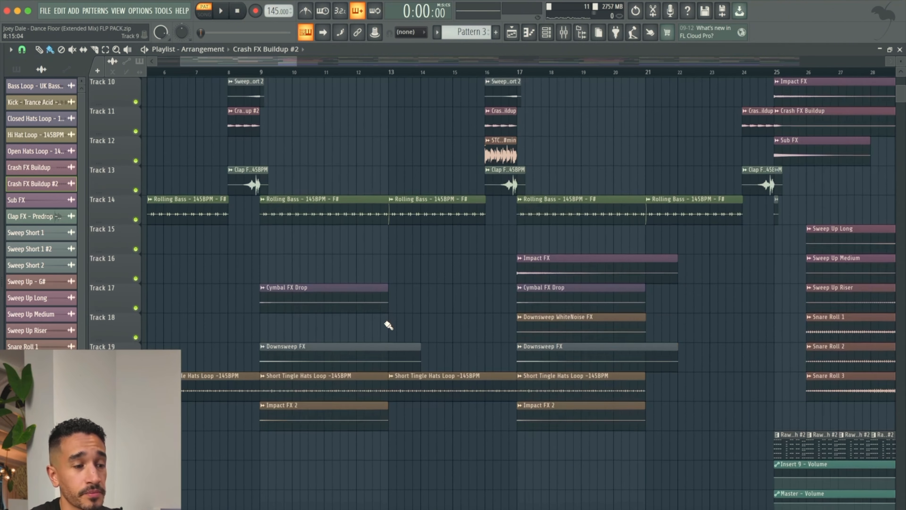
scroll(388, 325, "up", 5)
scroll(388, 325, "right", 10)
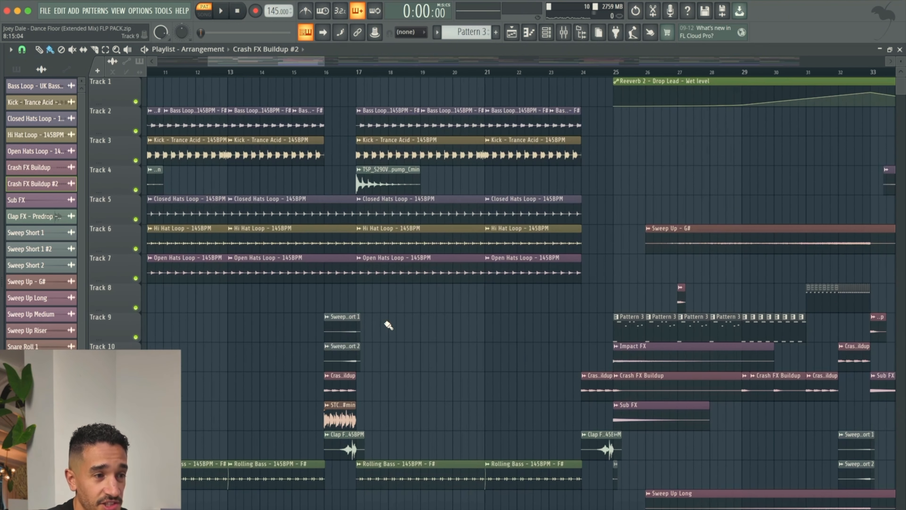
scroll(388, 325, "down", 5)
scroll(388, 325, "down", 5)
scroll(388, 325, "left", 8)
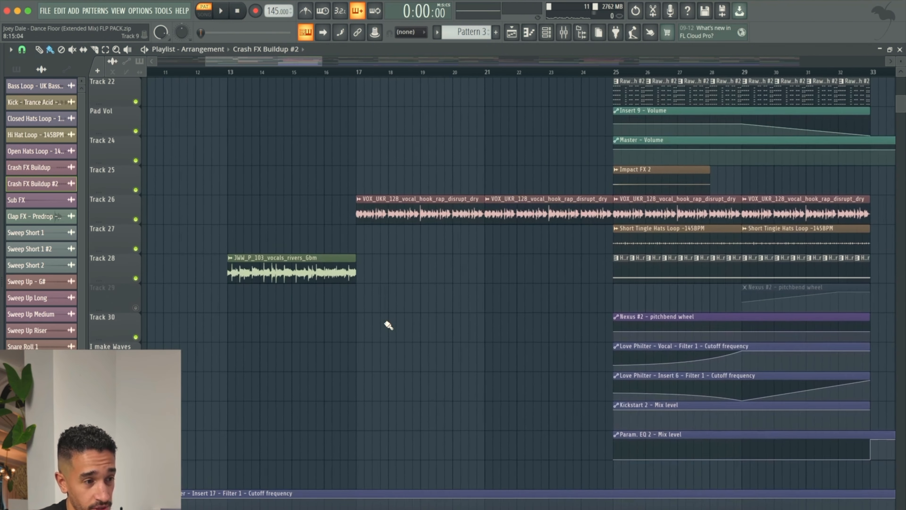
Inspect the JWW_P_103_vocals_rivers_Gbm clip at bar 13 and the VOX_UKR_128_vocal_hook_rap_disrupt_dry clip at bar 17
left_click(324, 72)
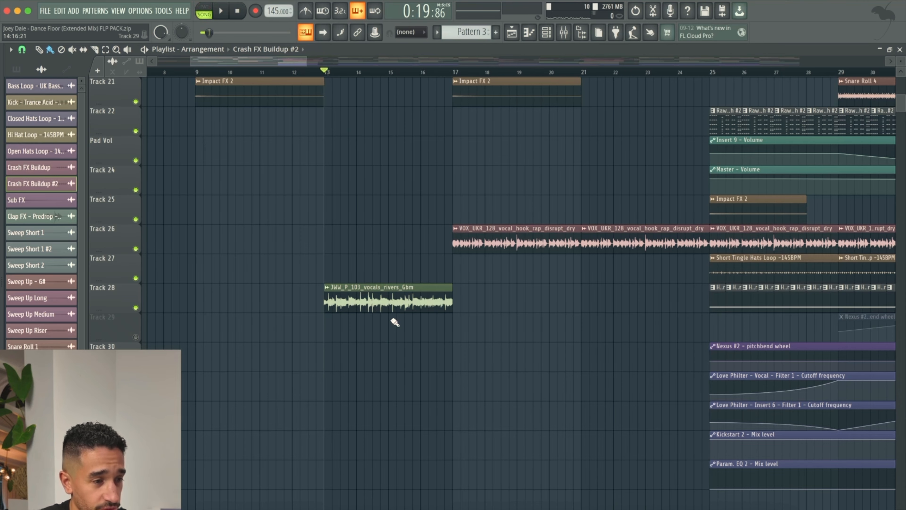
double_click(391, 305)
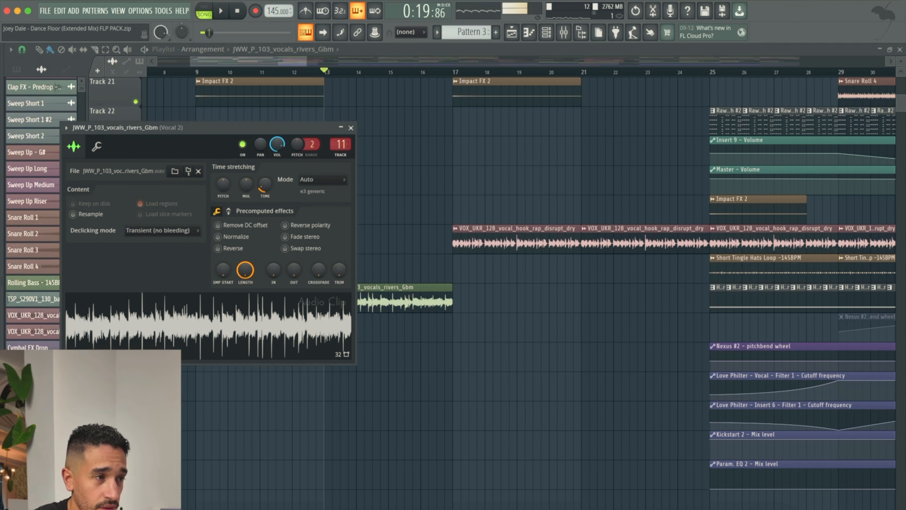
left_click(243, 15)
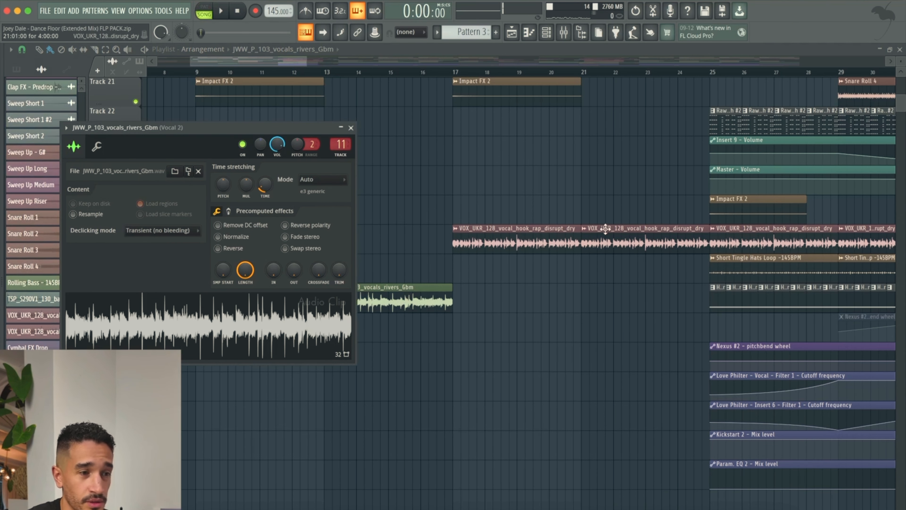
double_click(514, 243)
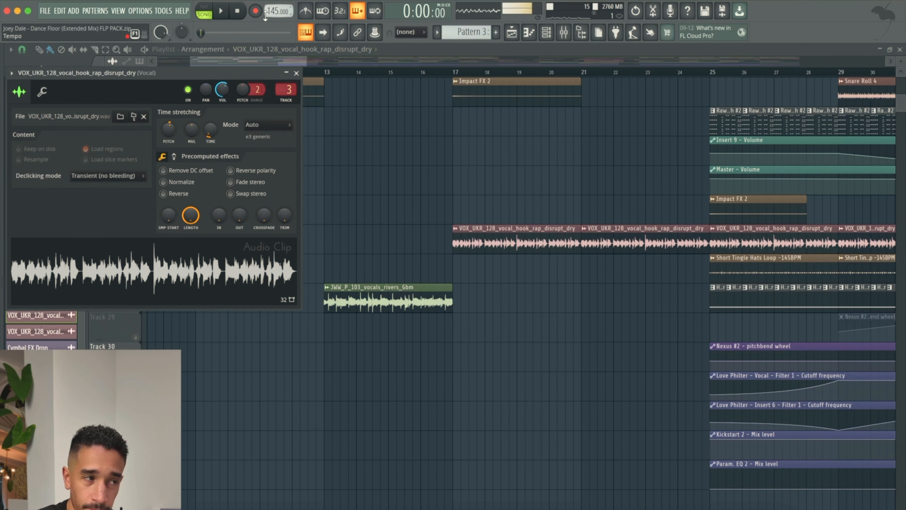
Audition the arrangement from bar 13 to just before bar 17, then stop playback
left_click(316, 71)
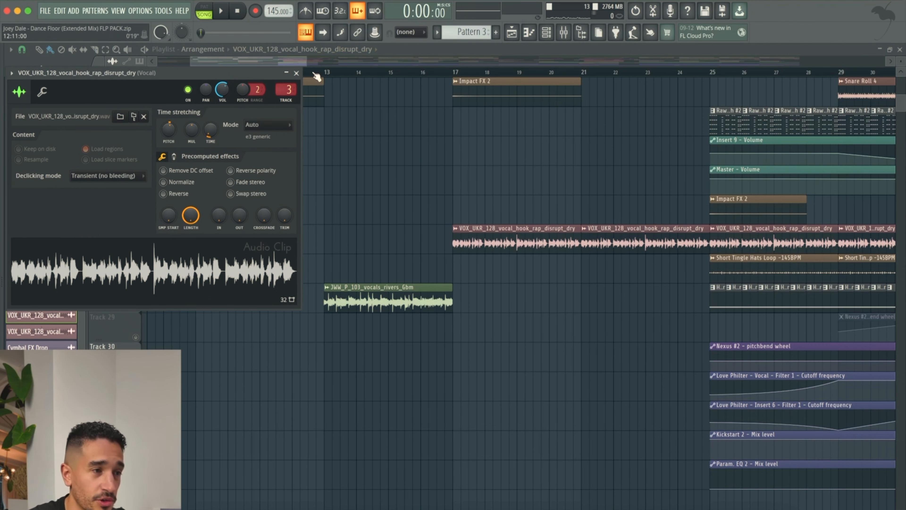
key("space")
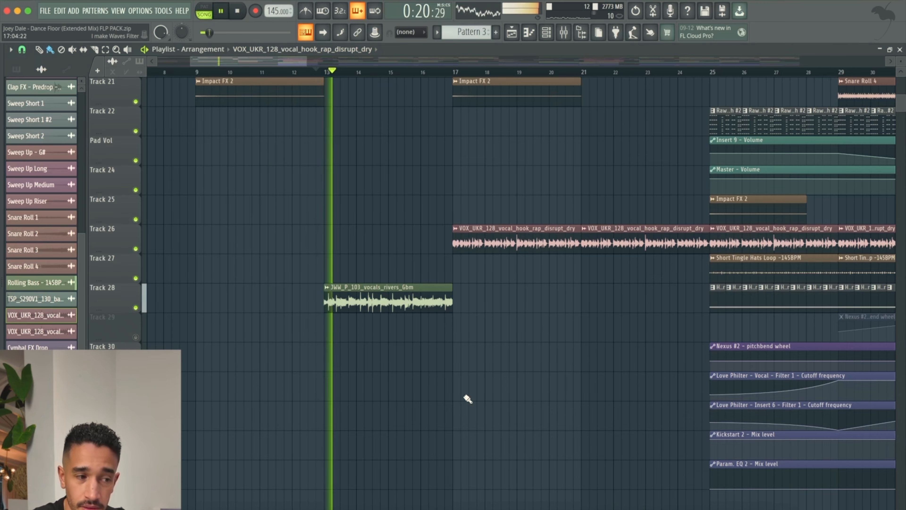
scroll(465, 399, "up", 10)
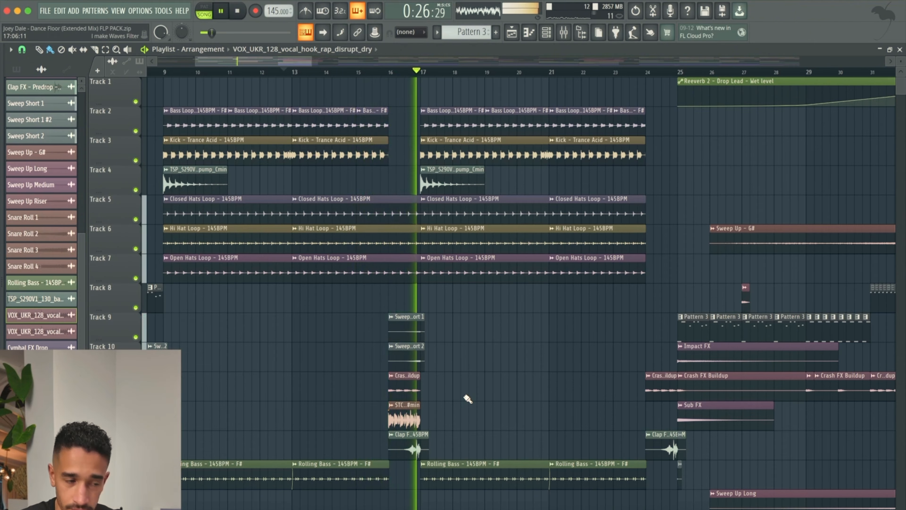
key("space")
Open the acid synth loop clip on Track 12 at bar 16, preview its sound, and close its settings
double_click(404, 416)
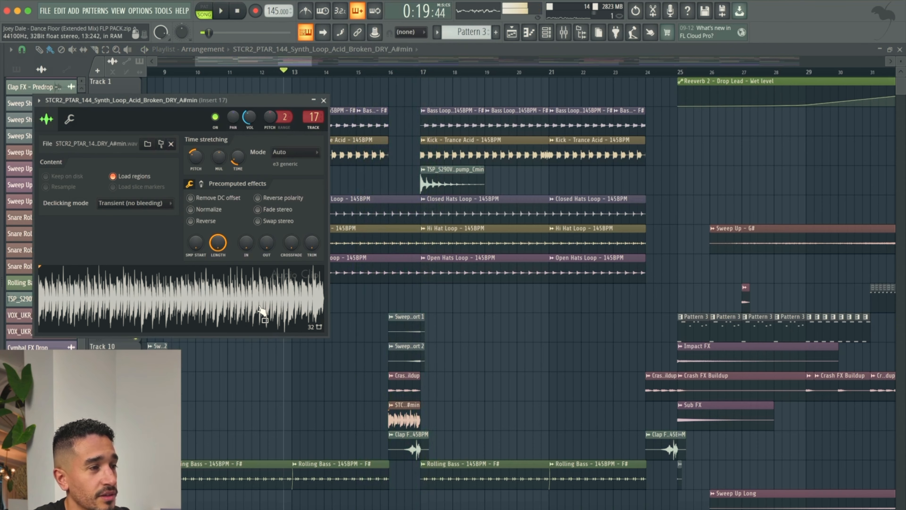
left_click(239, 11)
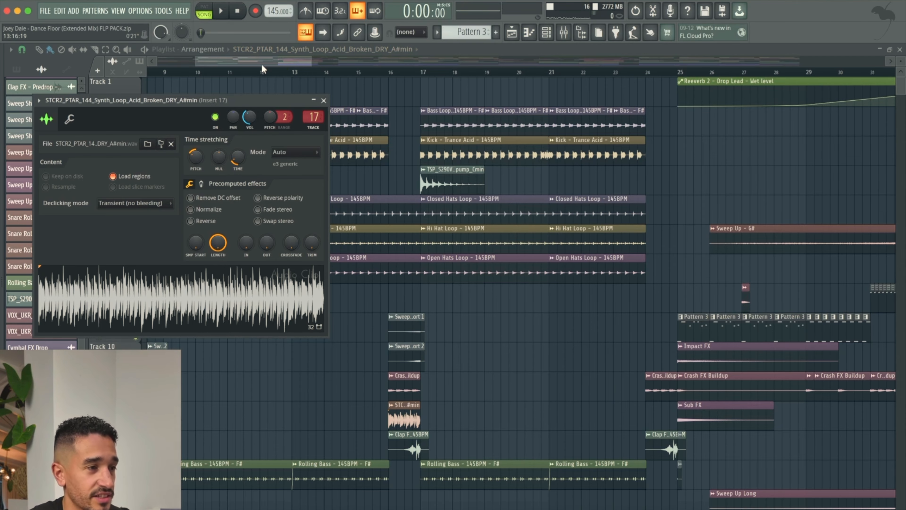
key("Escape")
Move the song position to bar 16 and examine the effects, vocal and automation clips in the following section
left_click(397, 72)
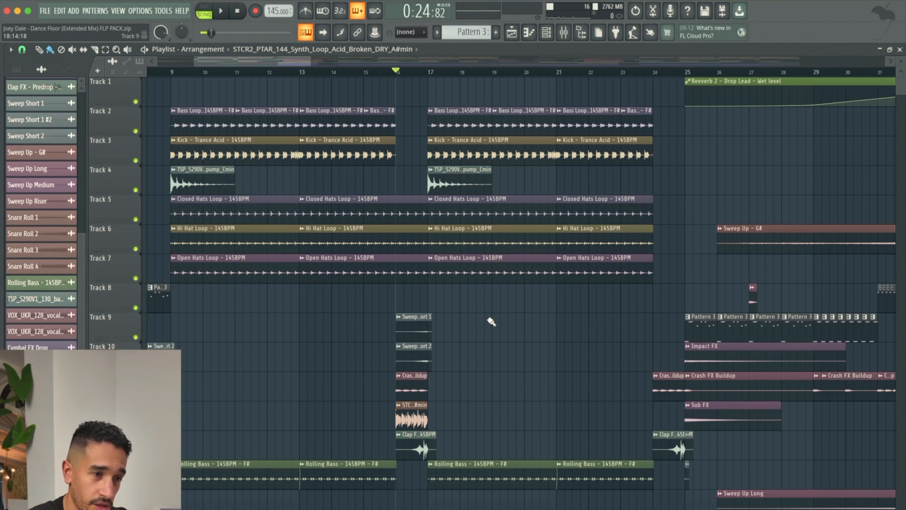
scroll(489, 320, "right", 3)
scroll(489, 320, "down", 6)
scroll(491, 321, "down", 11)
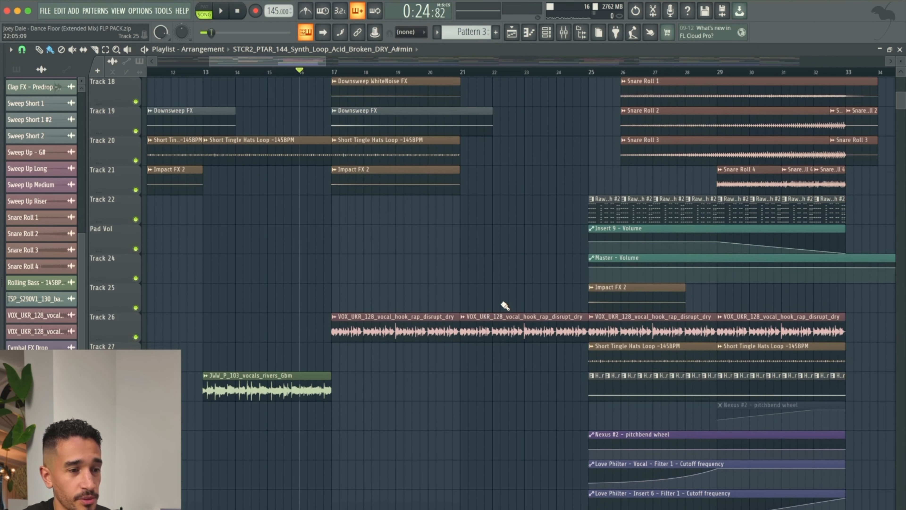
scroll(504, 305, "up", 17)
scroll(505, 305, "right", 1)
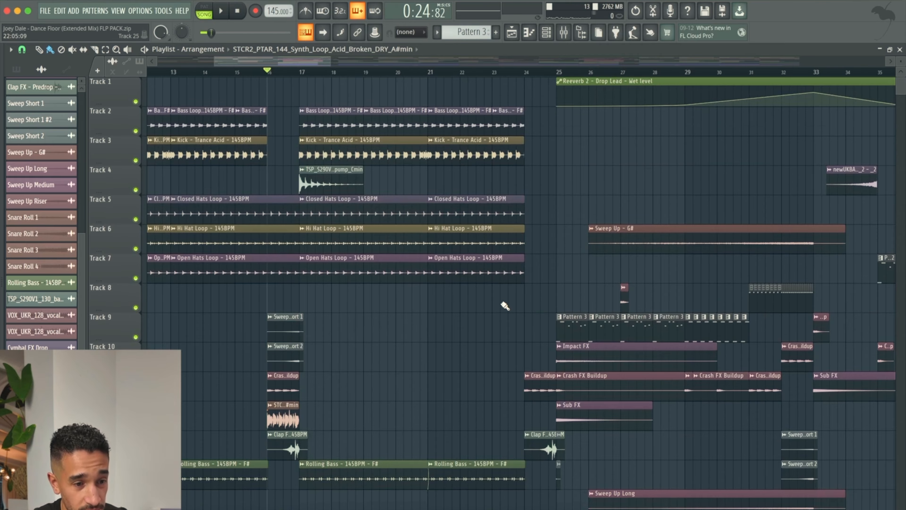
scroll(504, 305, "down", 16)
scroll(505, 305, "right", 1)
Audition the arrangement from bar 16 to bar 25, following the loops, vocals and effects across the tracks
key("space")
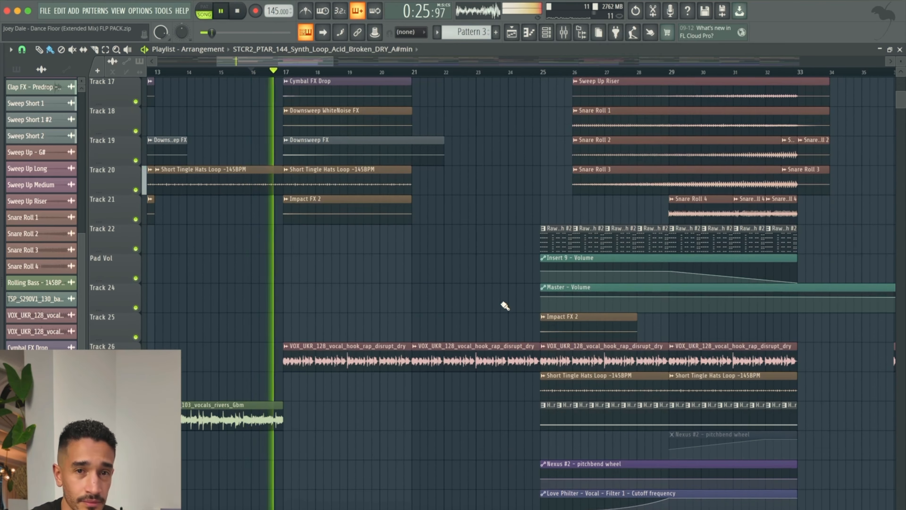
scroll(437, 352, "down", 9)
scroll(437, 352, "left", 2)
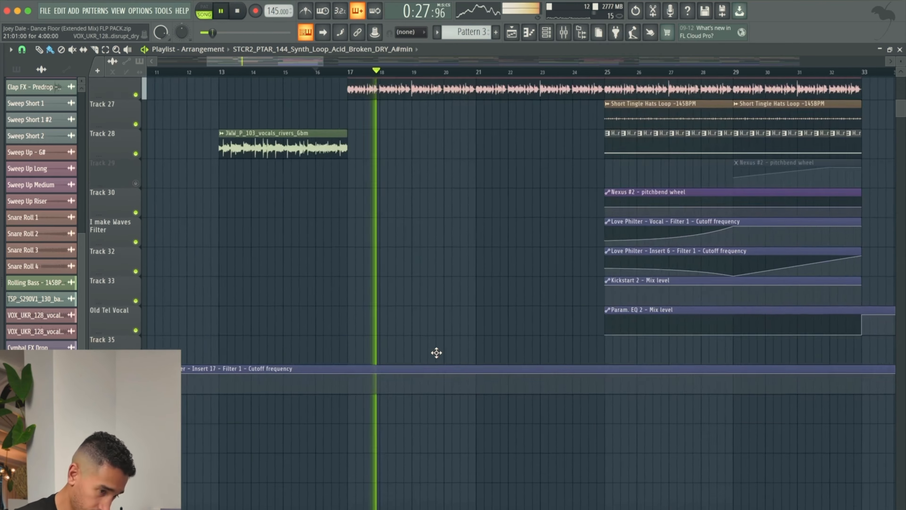
scroll(436, 353, "up", 20)
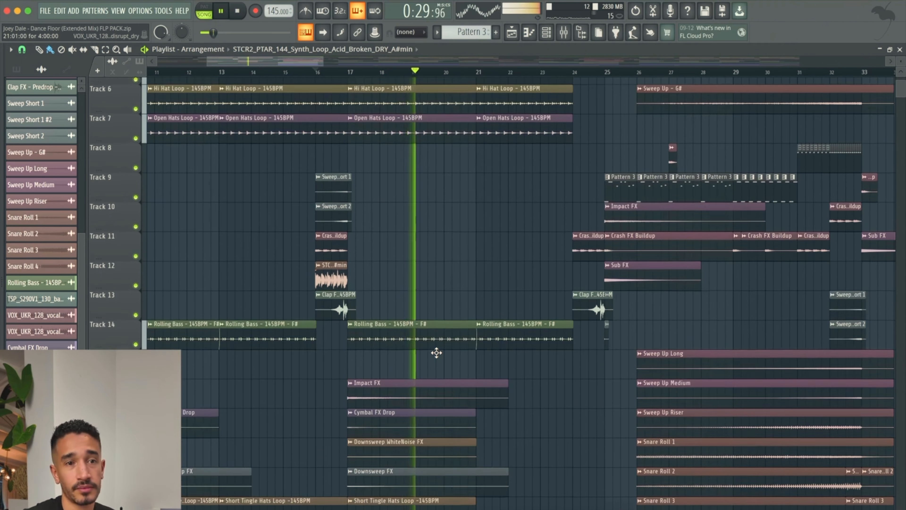
scroll(436, 352, "up", 5)
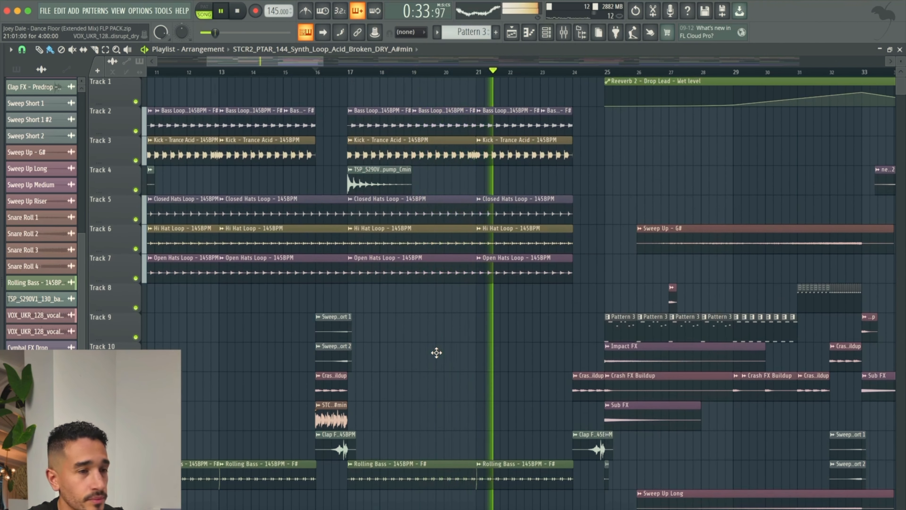
scroll(436, 352, "right", 5)
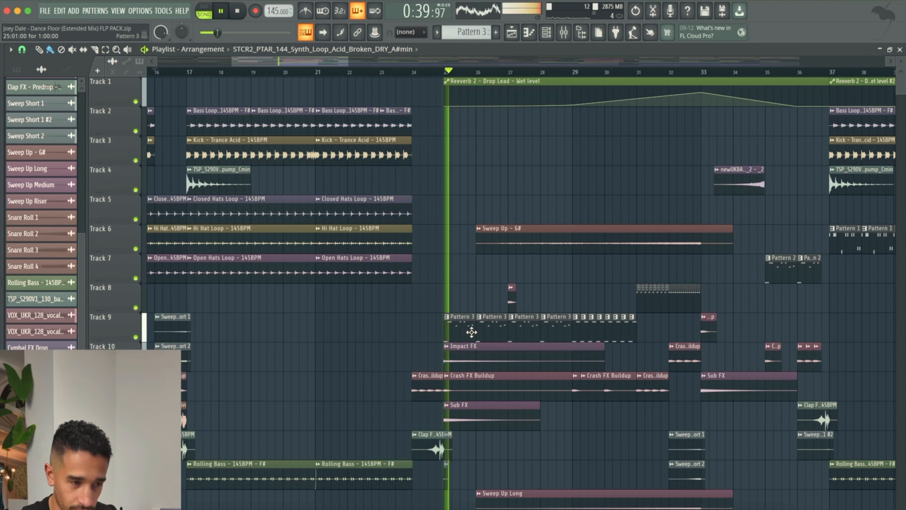
key("space")
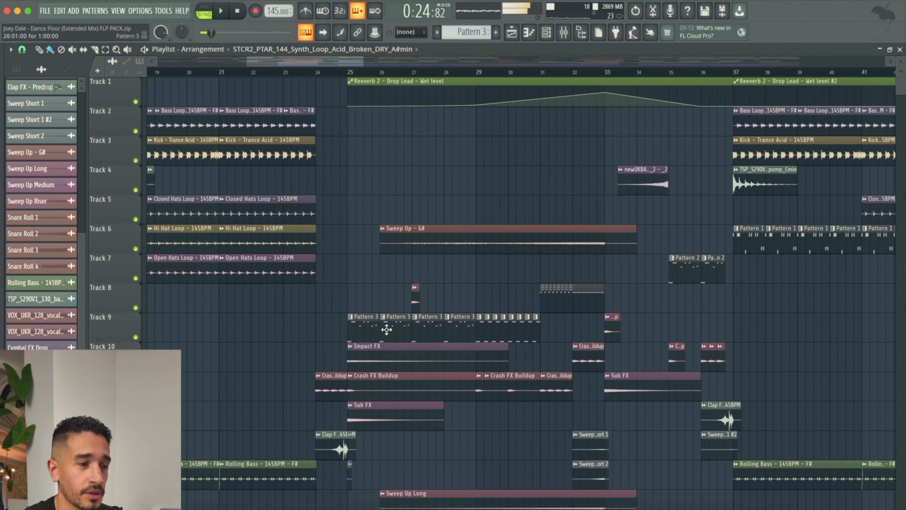
Select Pattern 3 at bar 25, check its Rave Synth2 - Volume Louder channel's Nexus preset, and close the instrument
left_click(374, 330)
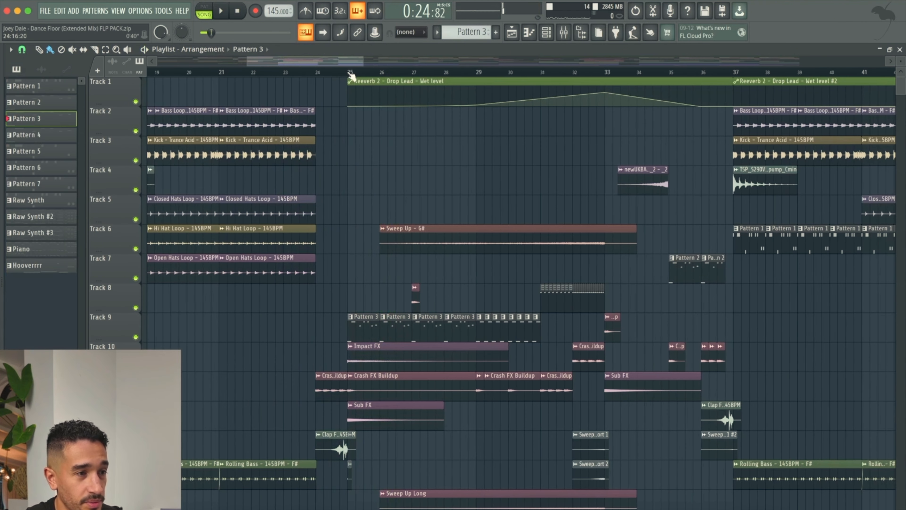
key("l")
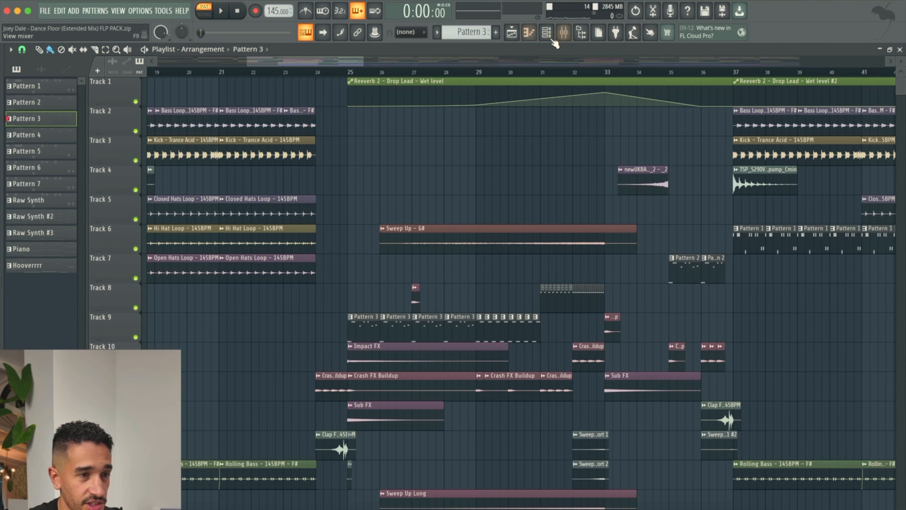
left_click(546, 33)
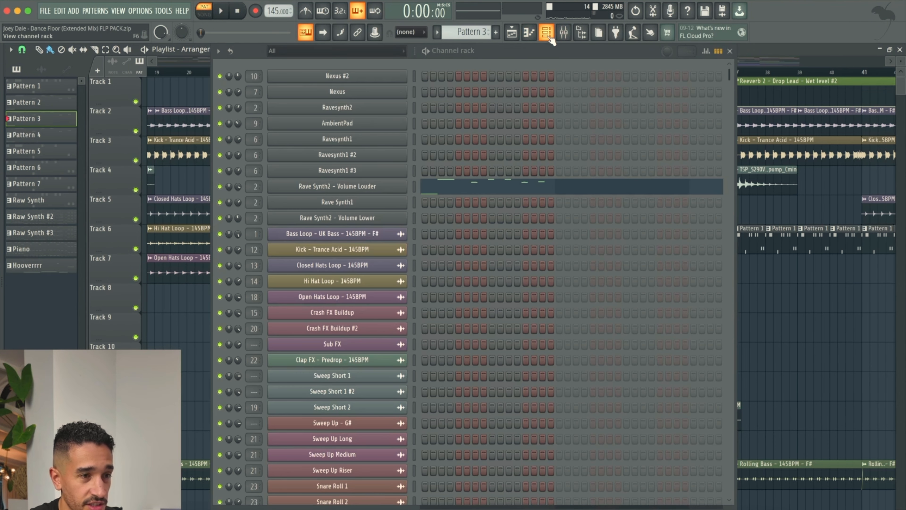
left_click(334, 194)
left_click(421, 390)
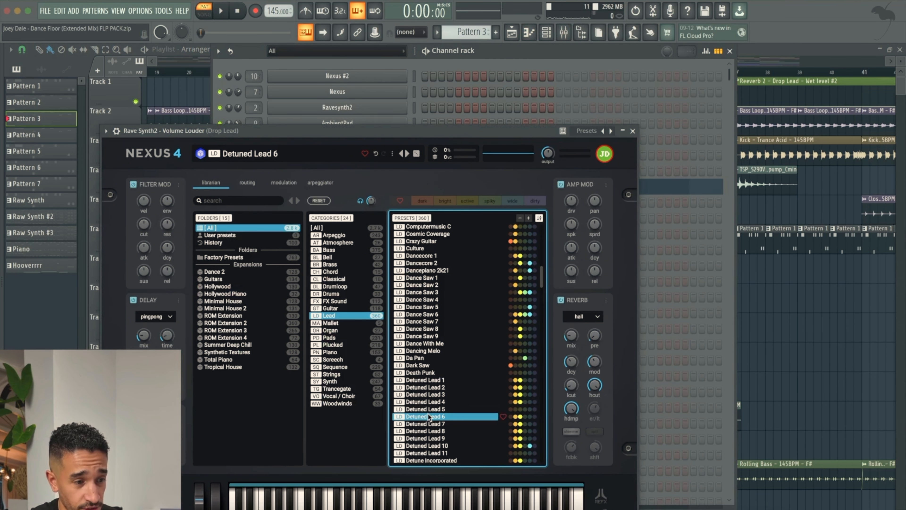
left_click(633, 131)
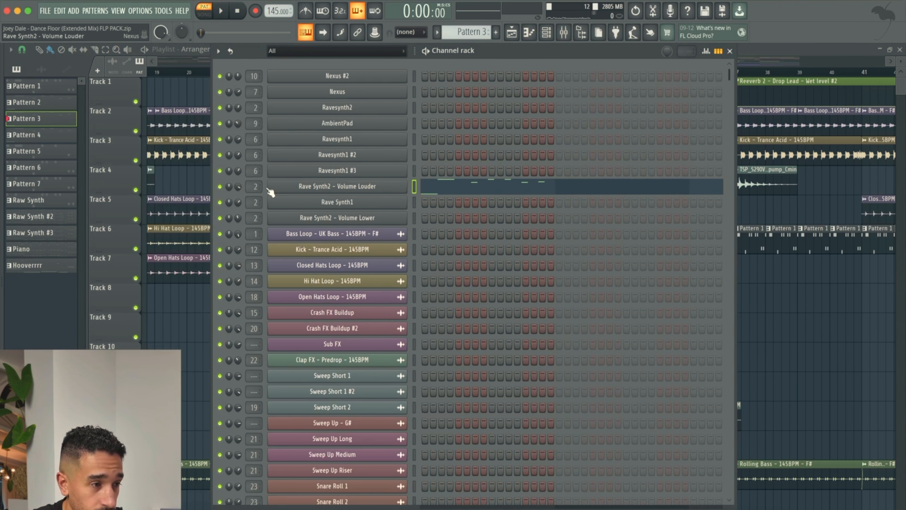
Show the Drop Lead mixer track and inspect the curves of both its Fruity parametric EQ 2 effects
key("F9")
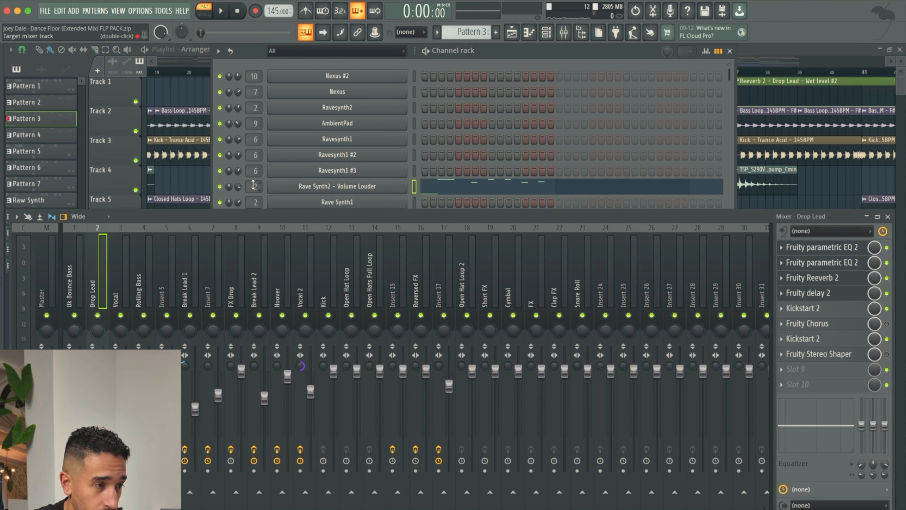
left_click(852, 250)
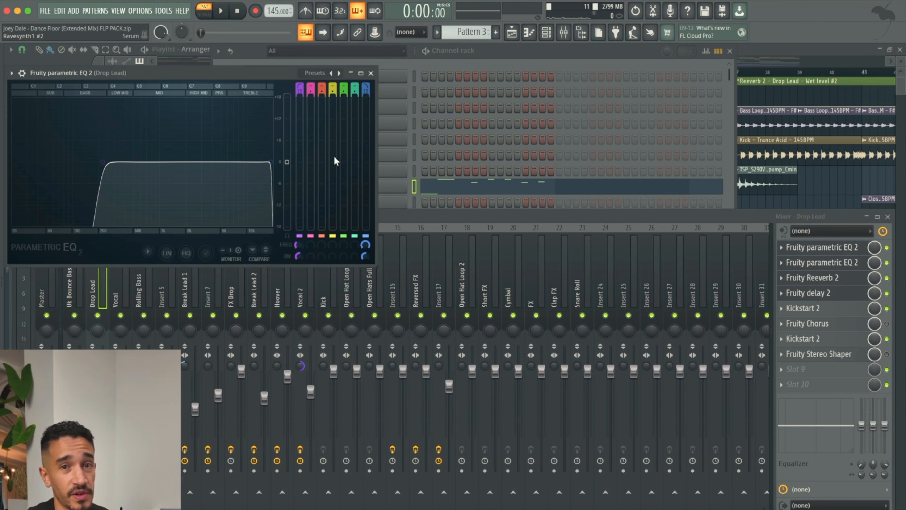
left_click(743, 220)
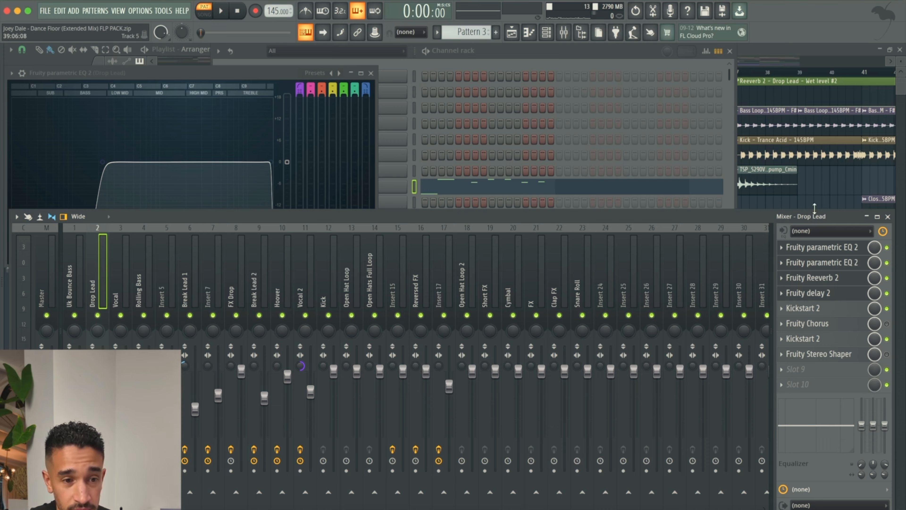
left_click(821, 250)
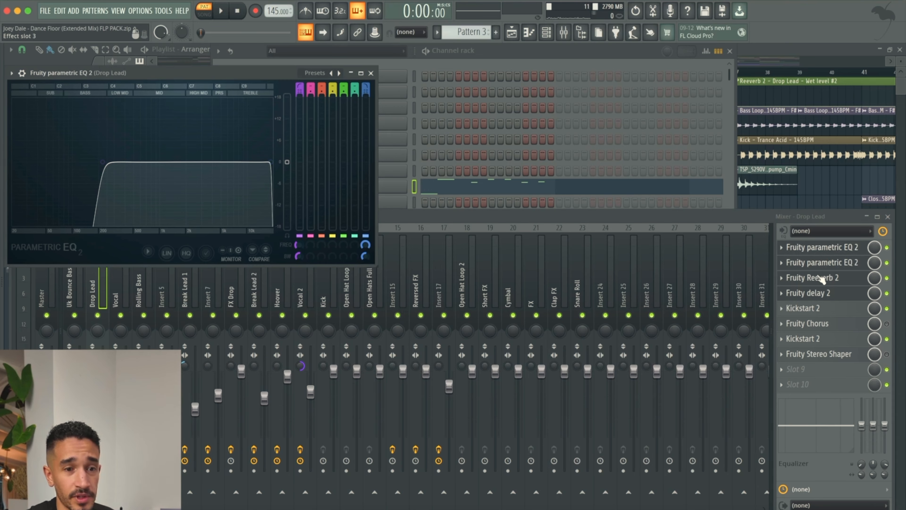
left_click(821, 262)
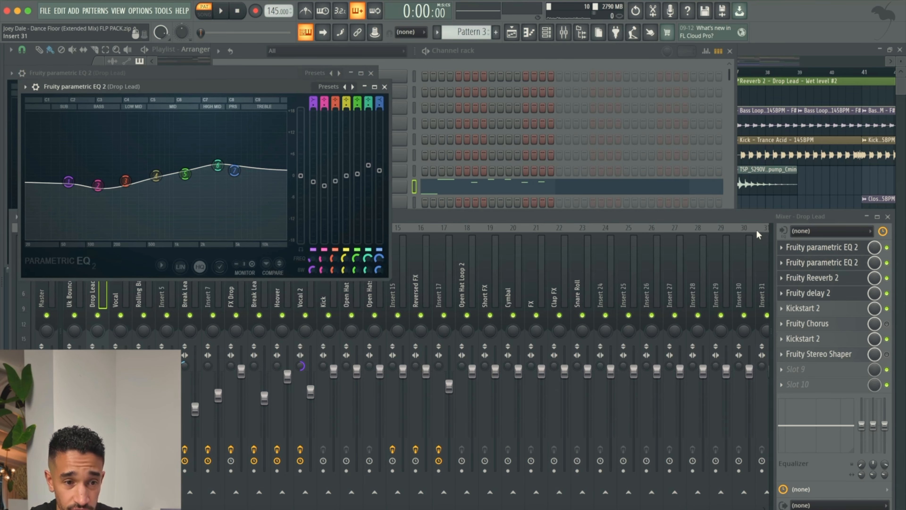
Inspect the Drop Lead's Fruity Reeverb 2, Fruity delay 2 and first Kickstart 2 settings, dismissing the Kickstart update notice
left_click(799, 278)
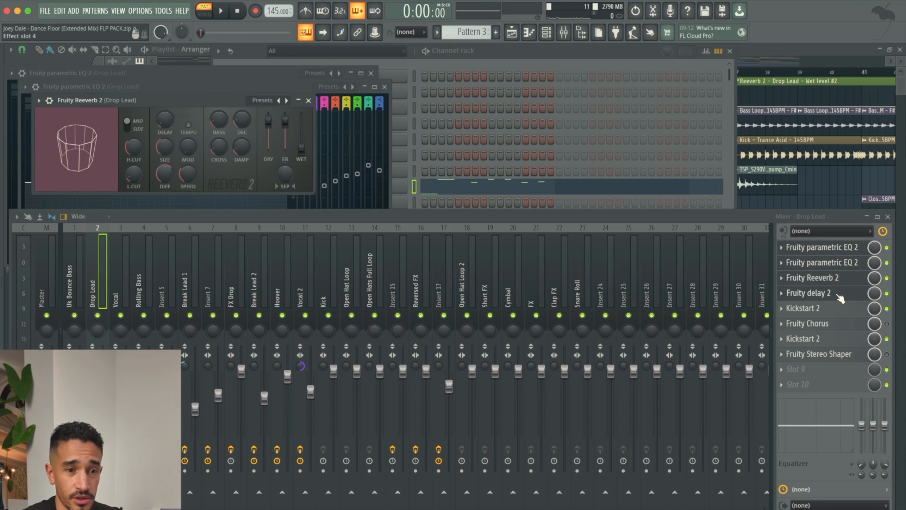
left_click(840, 296)
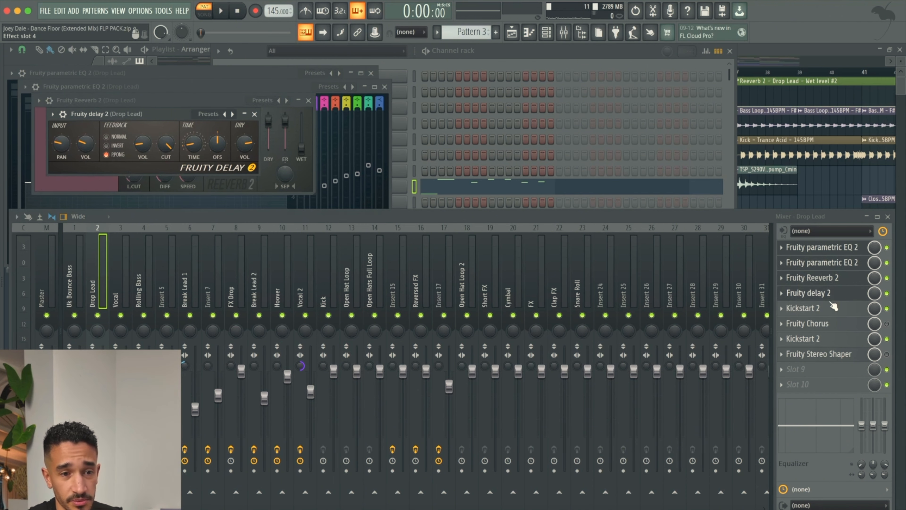
left_click(833, 307)
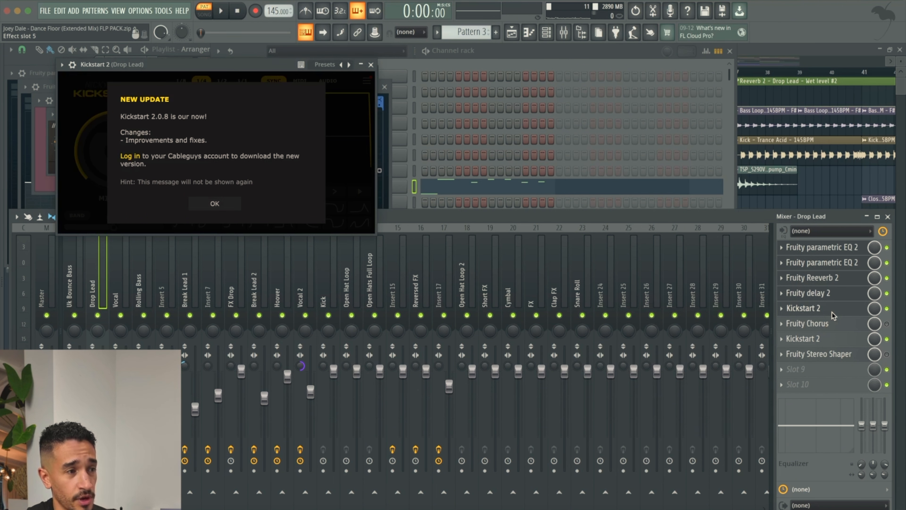
left_click(215, 203)
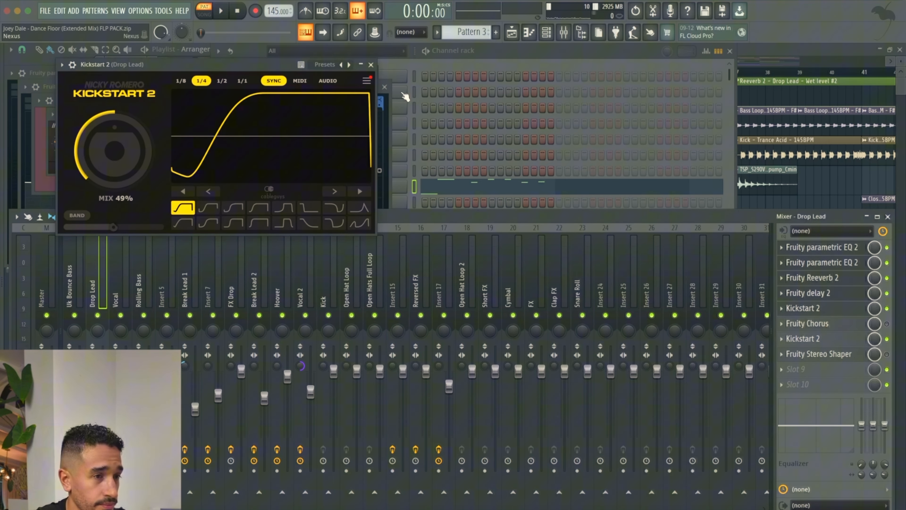
Return to the playlist, close the Kickstart 2 window and place the song playhead at bar 25
left_click(495, 32)
left_click(511, 32)
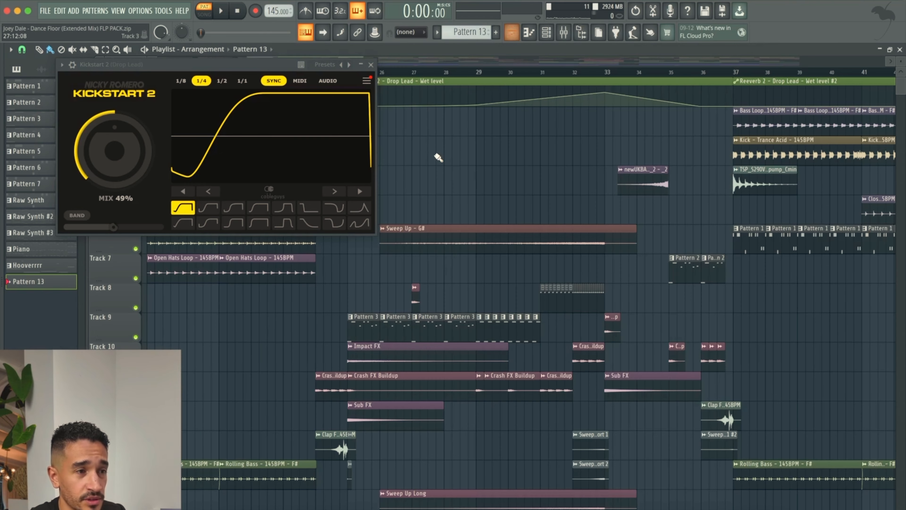
left_click(370, 65)
left_click(348, 72)
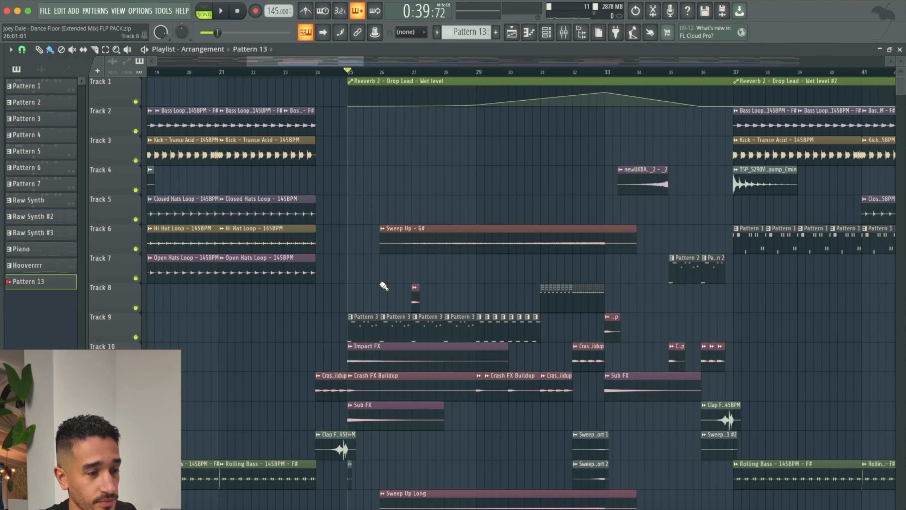
scroll(422, 396, "down", 4)
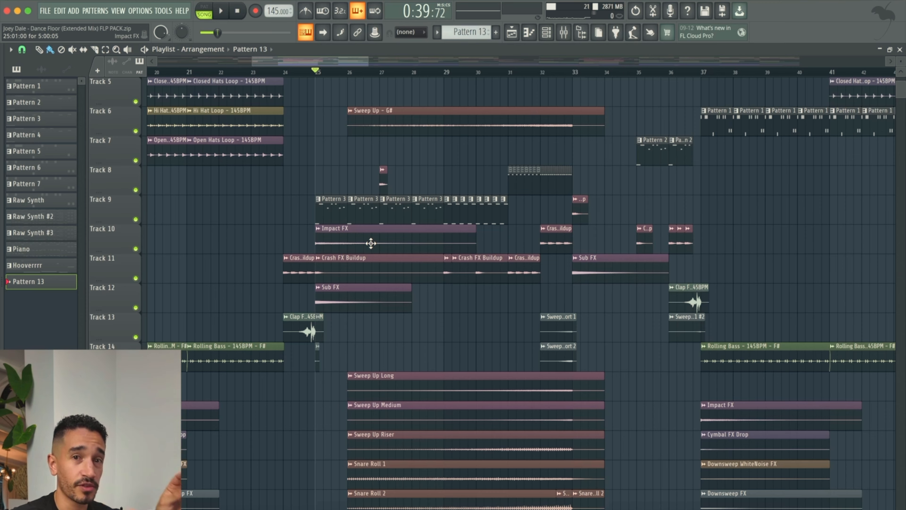
Open the Impact FX and Crash FX Buildup clips at bar 25 to preview their samples, closing each one
double_click(371, 243)
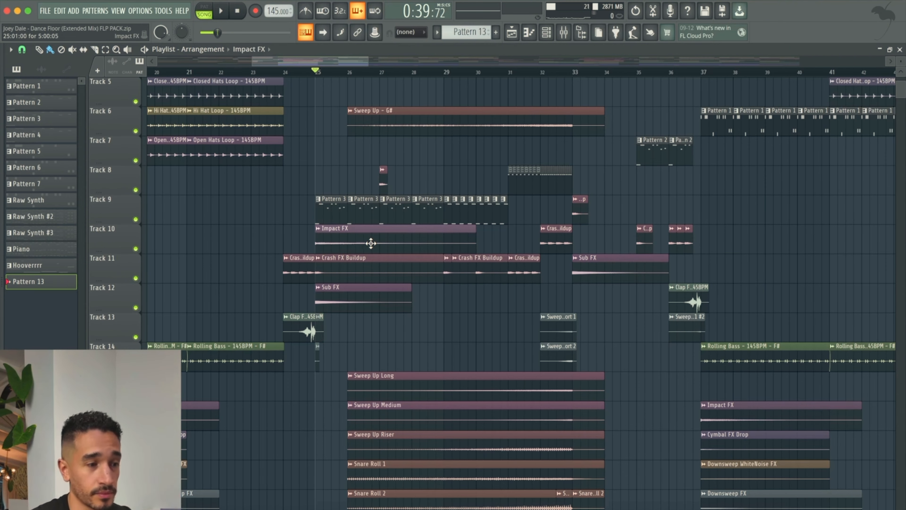
left_click(391, 168)
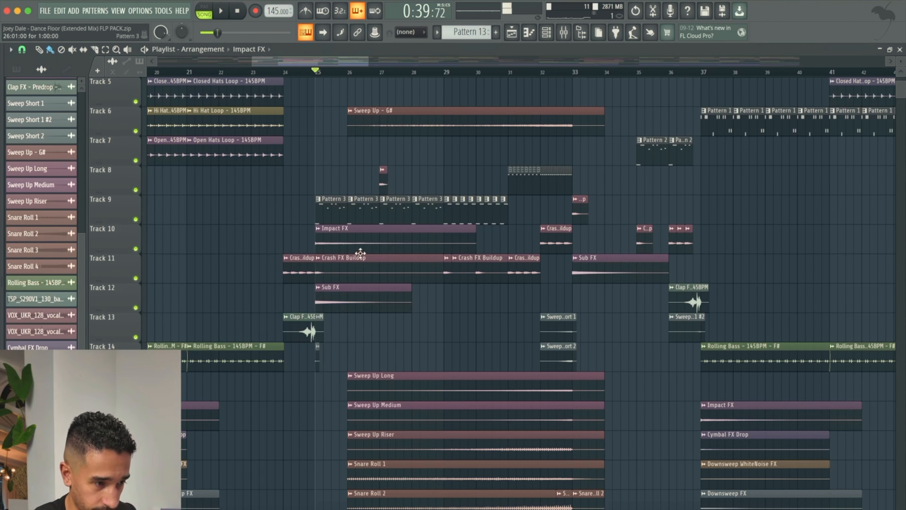
double_click(352, 278)
left_click(337, 114)
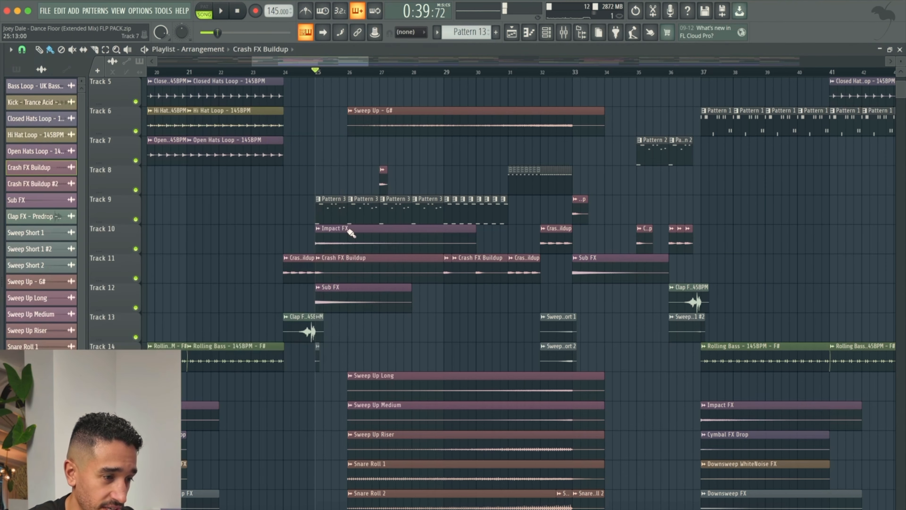
Select the Raw Synth #2 pattern on Track 22 and examine the volume automation and effects layers around it
scroll(366, 267, "down", 5)
scroll(366, 267, "down", 6)
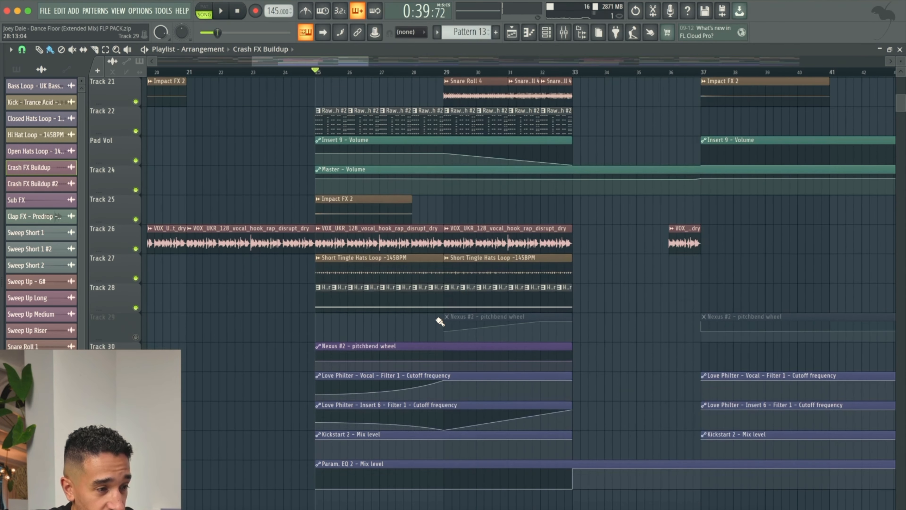
scroll(438, 317, "up", 2)
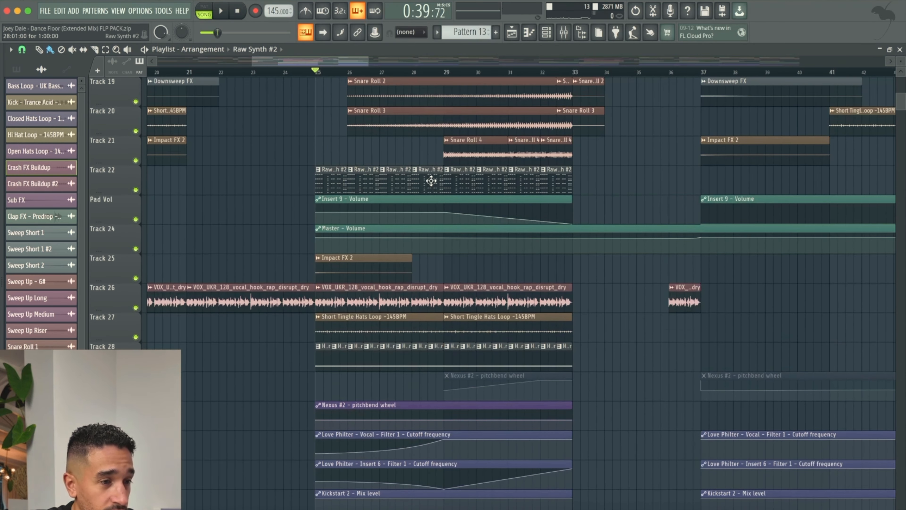
scroll(400, 330, "up", 9)
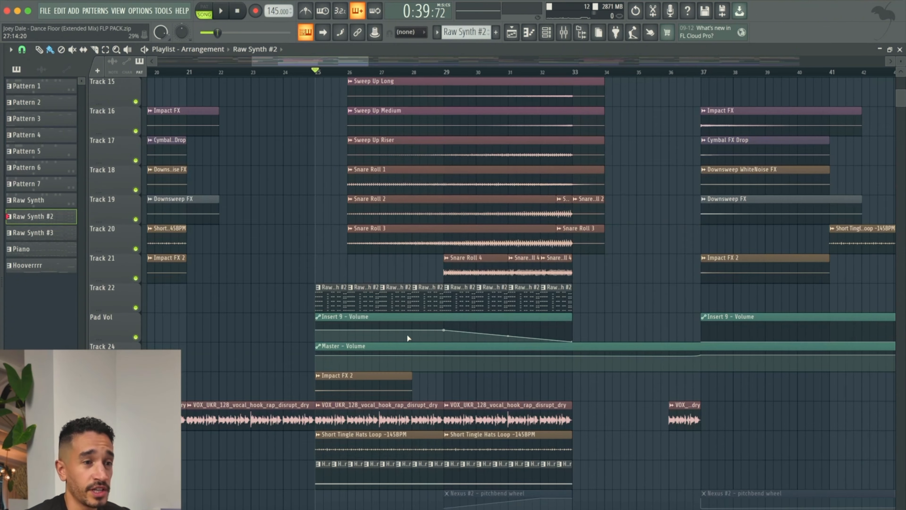
scroll(380, 353, "down", 4)
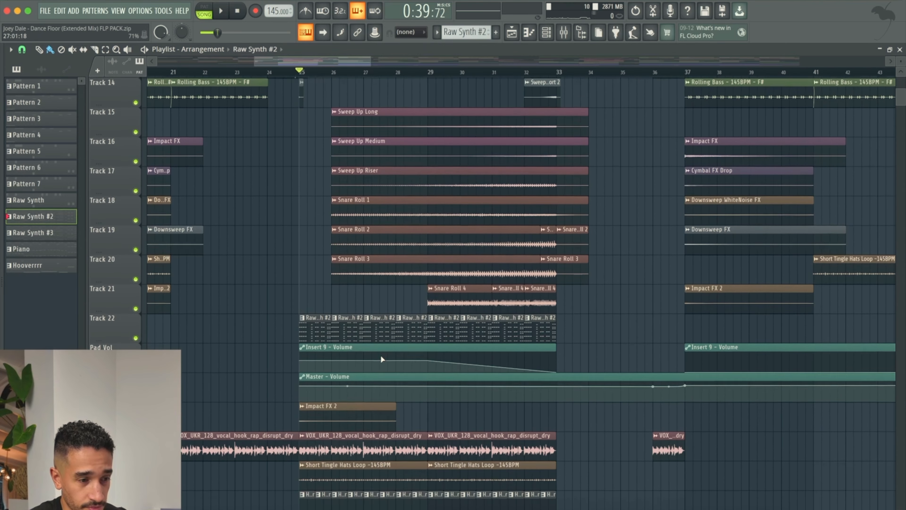
Switch to pattern playback, show the channel rack and audition the Raw Synth #2 pattern
left_click(204, 7)
left_click(546, 32)
key("space")
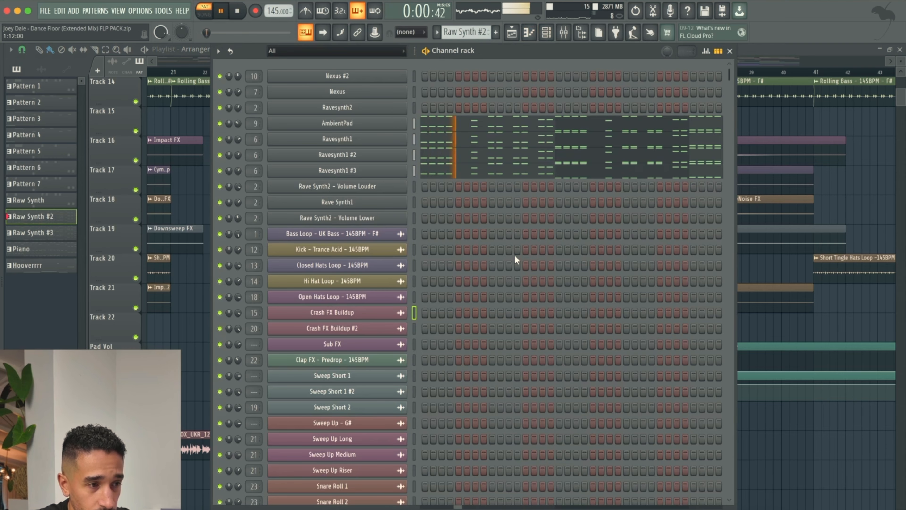
key("space")
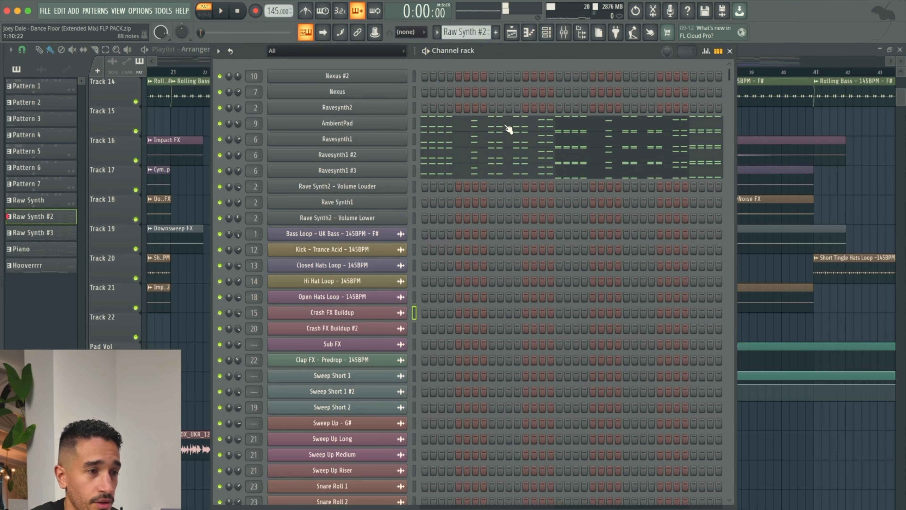
Examine the AmbientPad's notes in the piano roll, audition them and return to the channel rack
left_click(461, 120)
scroll(370, 225, "up", 5)
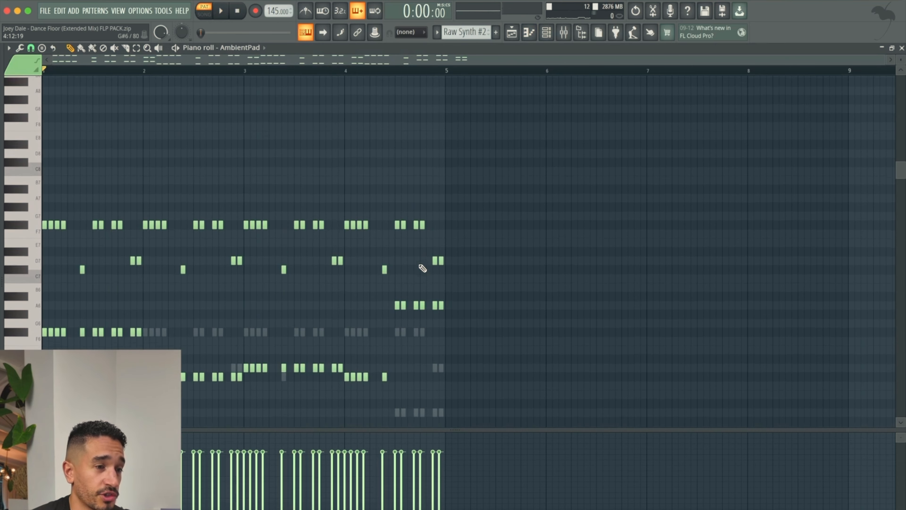
scroll(423, 268, "up", 1)
left_click(546, 32)
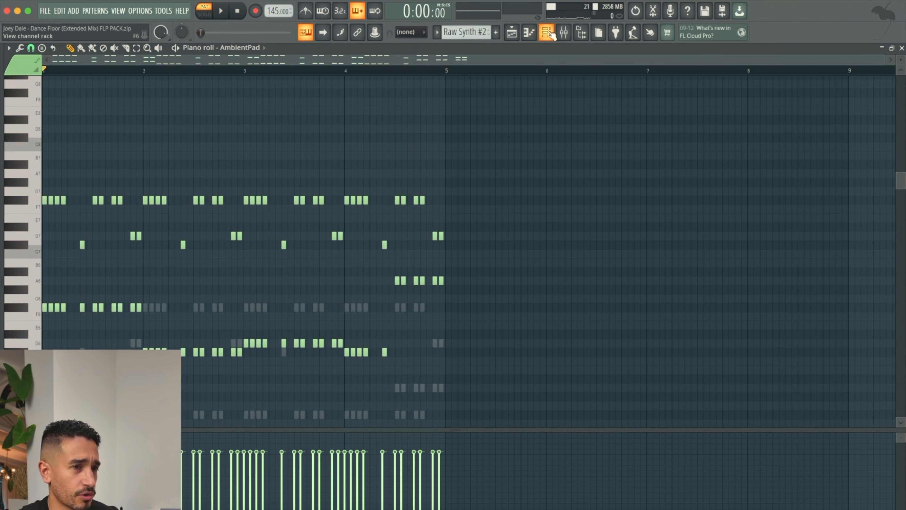
left_click(550, 35)
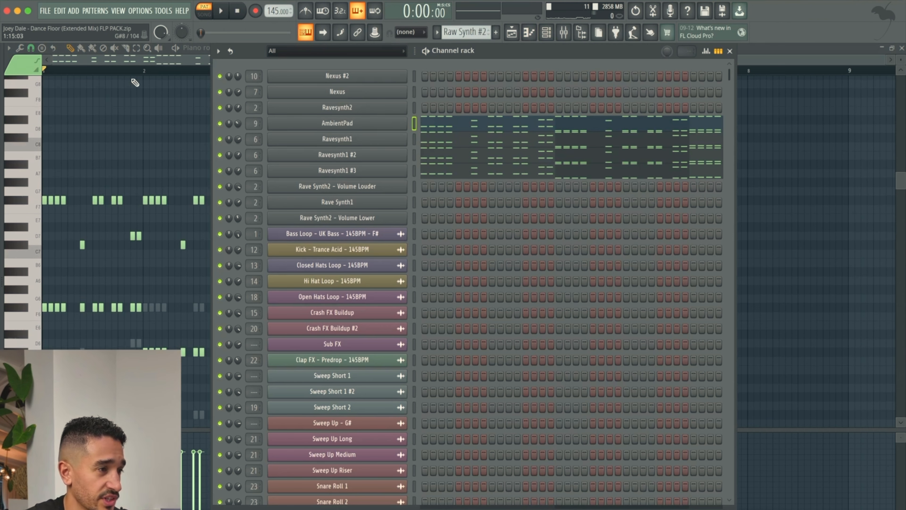
key("F6")
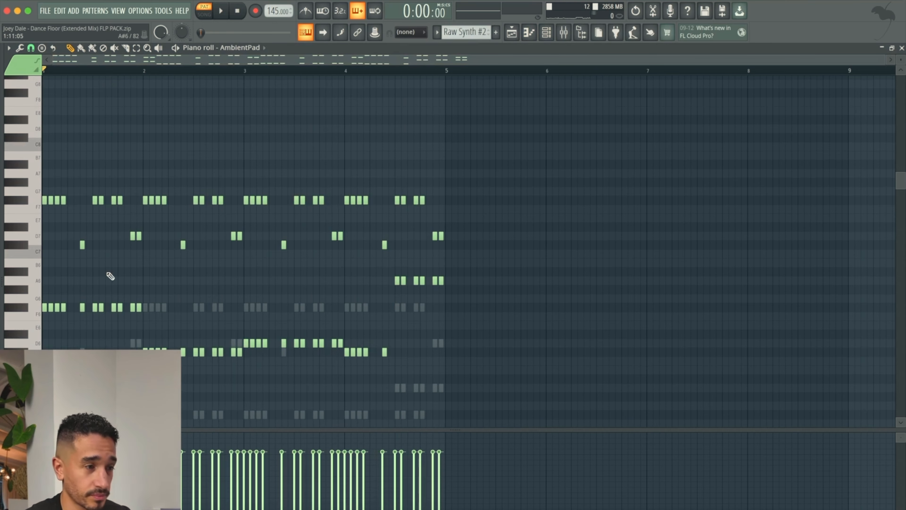
key("space")
key("F6")
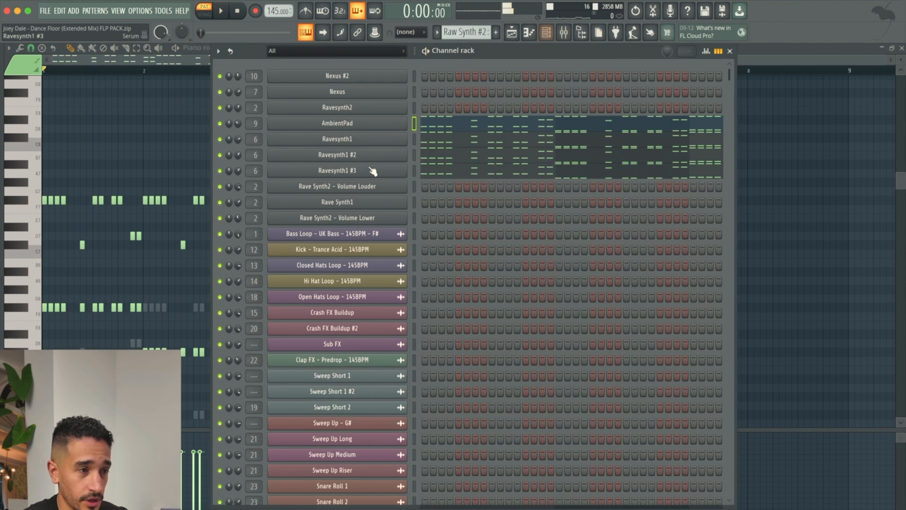
Check the AmbientPad channel's Nexus preset and the Ravesynth1 channel's Serum preset, closing each instrument
left_click(359, 127)
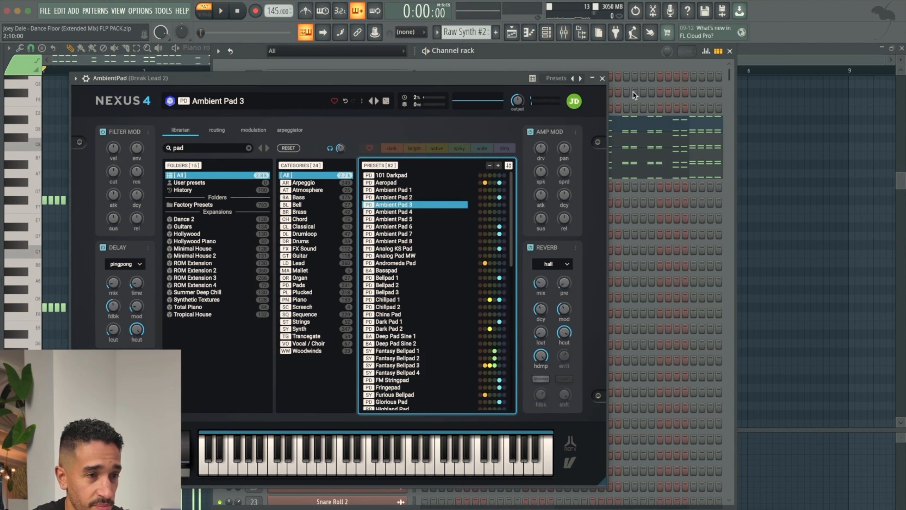
left_click(602, 79)
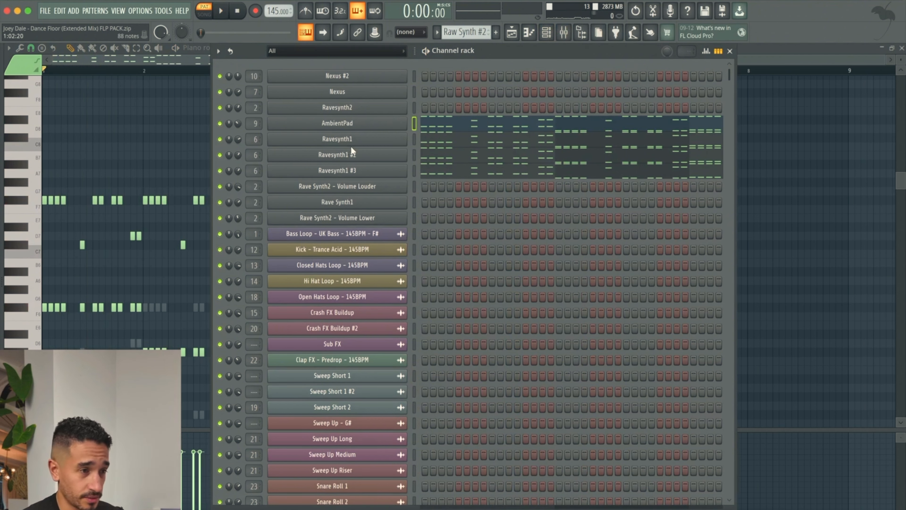
left_click(309, 145)
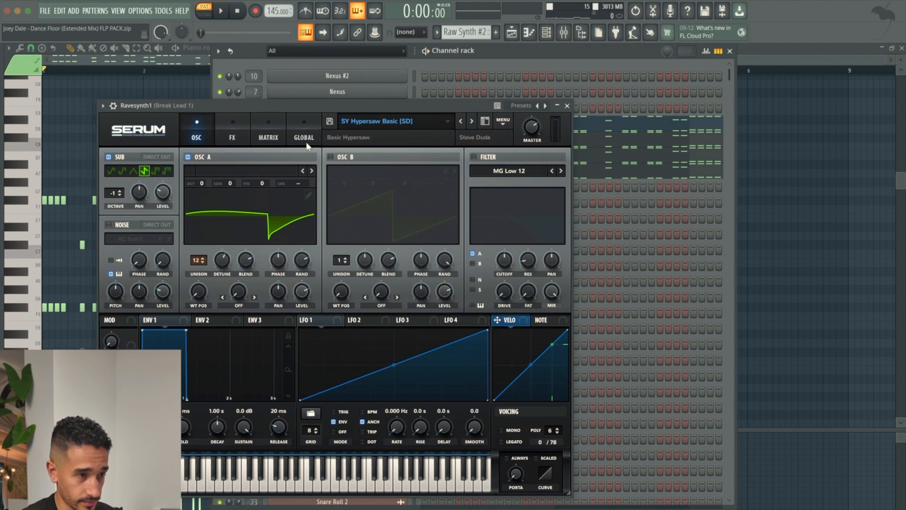
left_click(566, 106)
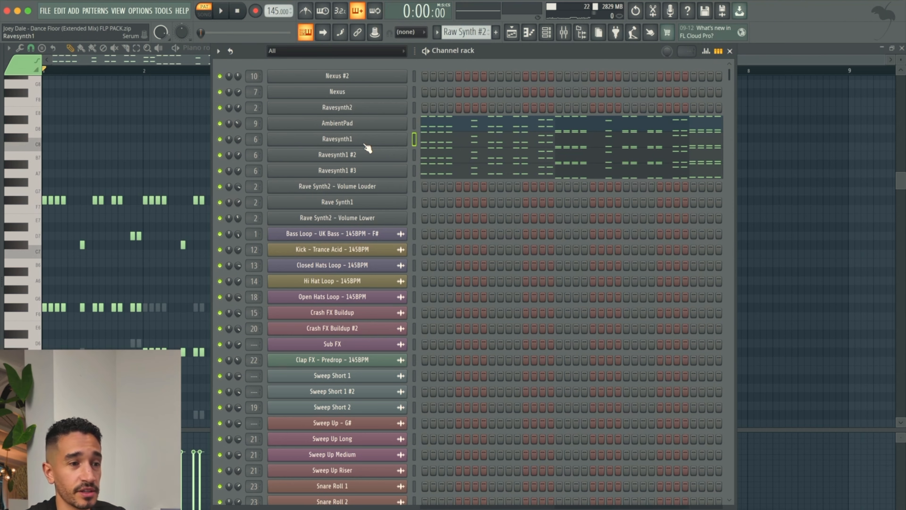
Examine the Ravesynth1 channel's notes in the piano roll and go back to the playlist
left_click(450, 144)
scroll(275, 245, "down", 5)
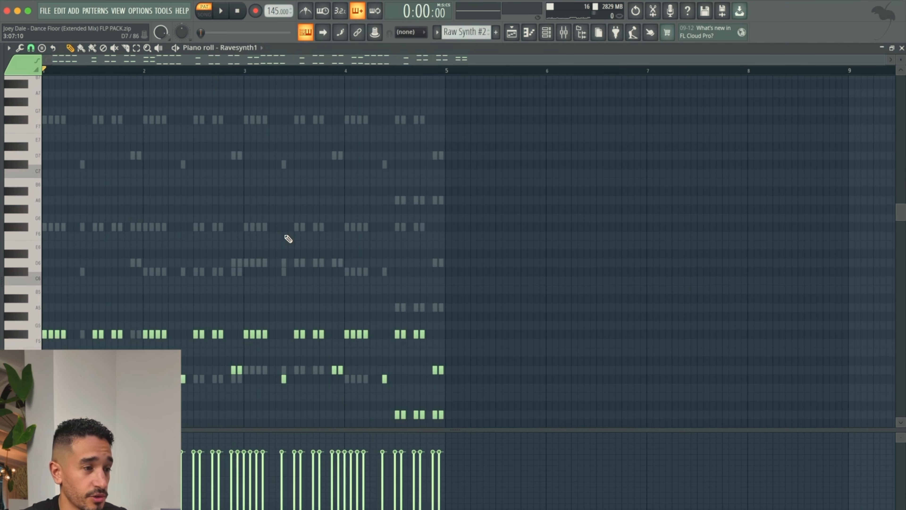
scroll(300, 196, "down", 3)
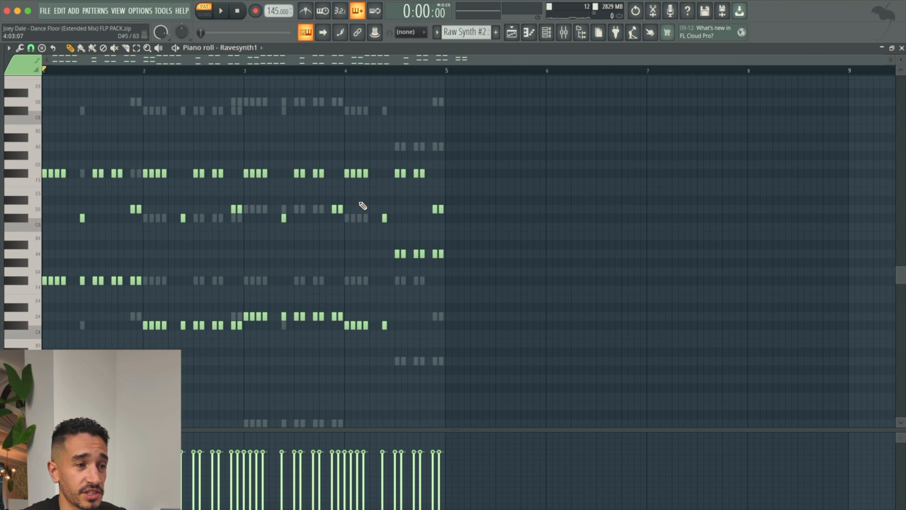
left_click(531, 55)
left_click(553, 32)
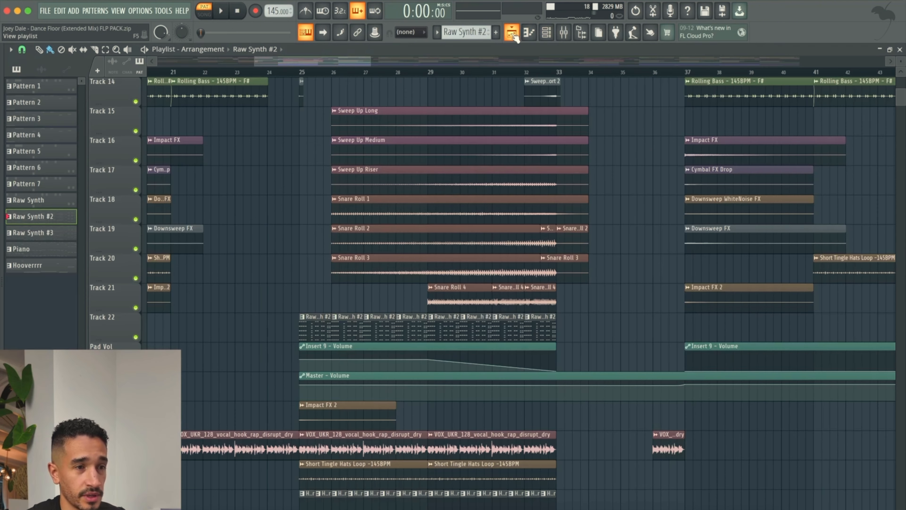
Play the Raw Synth #2 pattern while browsing the arrangement around bars 61 to 85, and return the view to bar 25
scroll(640, 147, "down", 5)
scroll(641, 149, "right", 10)
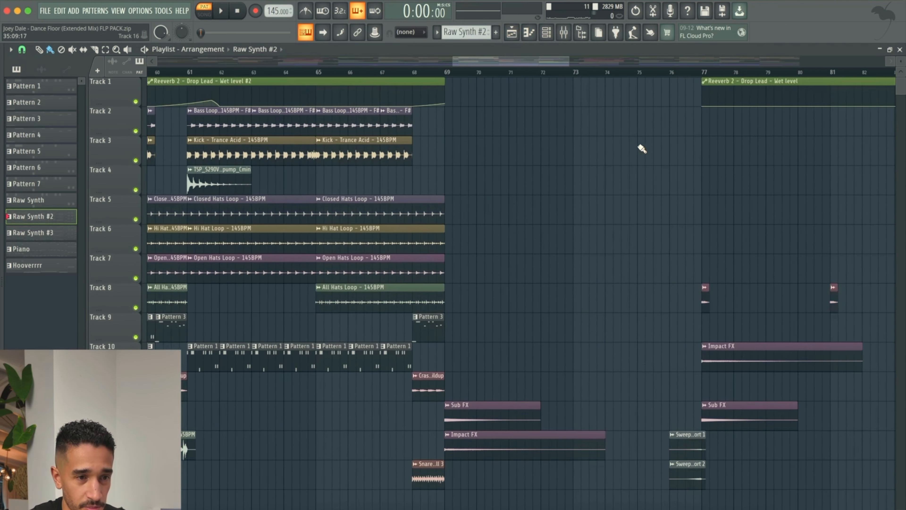
left_click(592, 74)
key("space")
key("l")
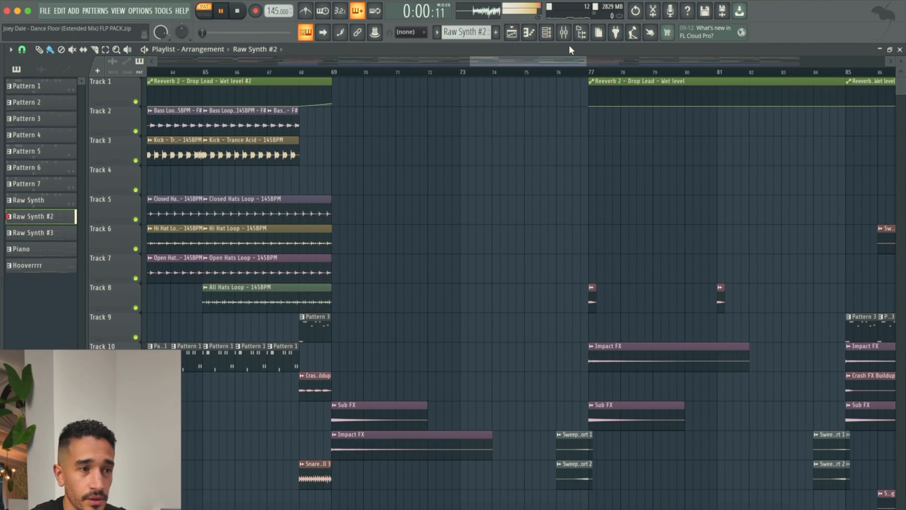
left_click_drag(516, 59, 322, 58)
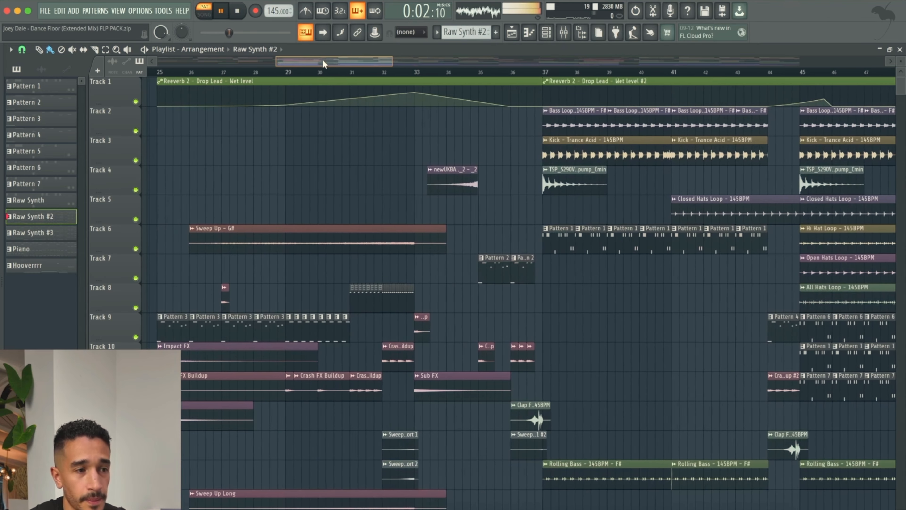
Follow the Ravesynth1 #2 notes in the piano roll during playback, stop it and examine the note layers
left_click(563, 33)
left_click(563, 33)
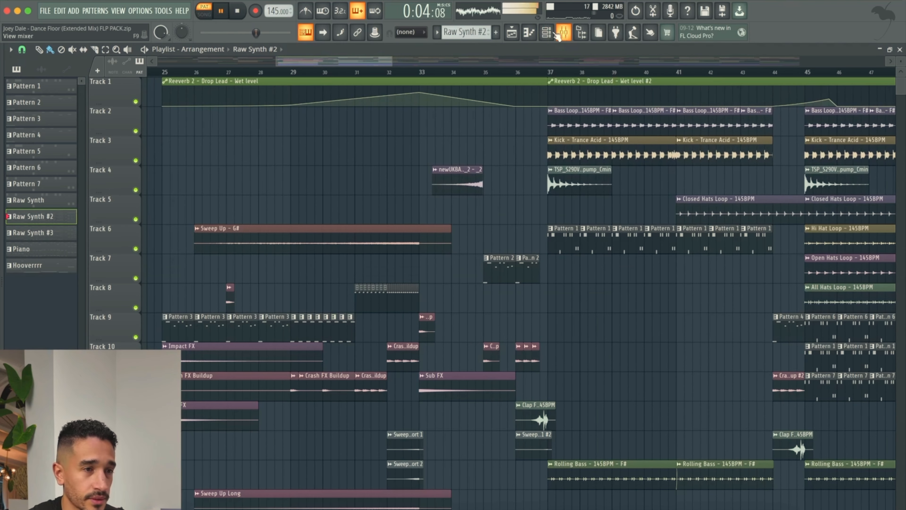
left_click(546, 32)
left_click(455, 152)
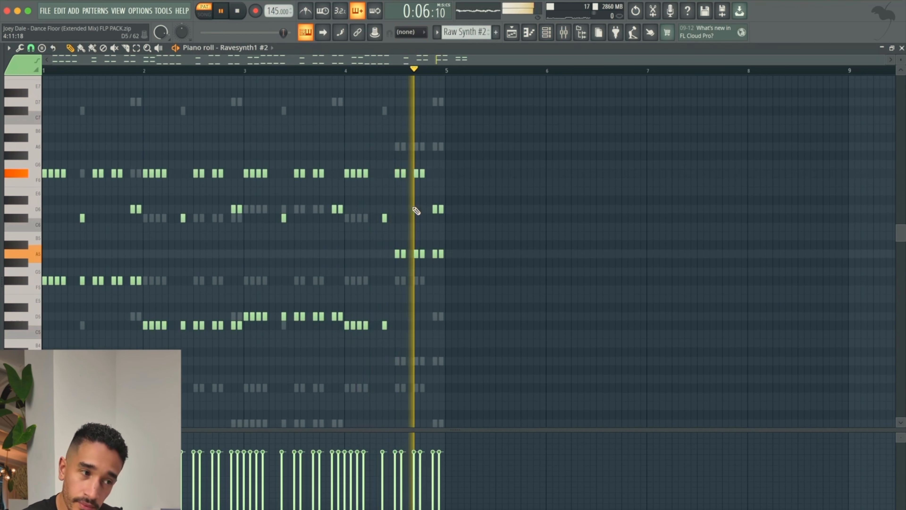
key("space")
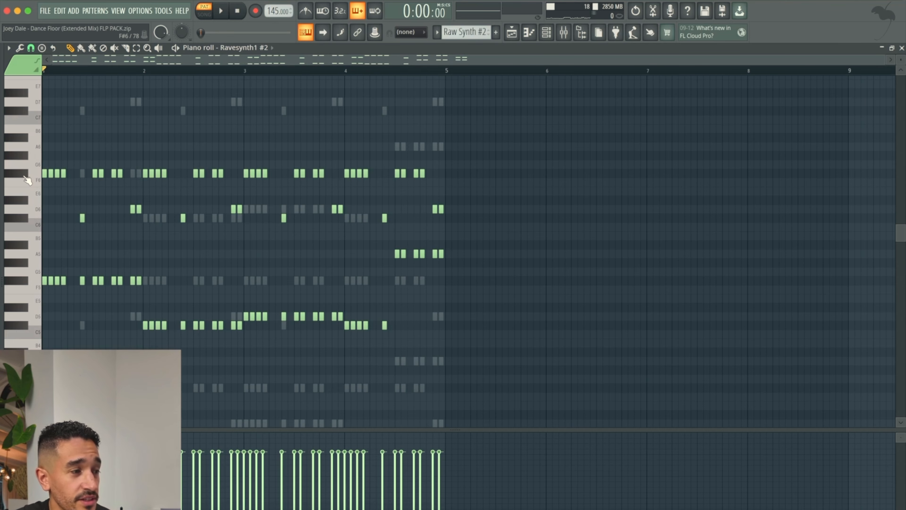
scroll(50, 272, "down", 3)
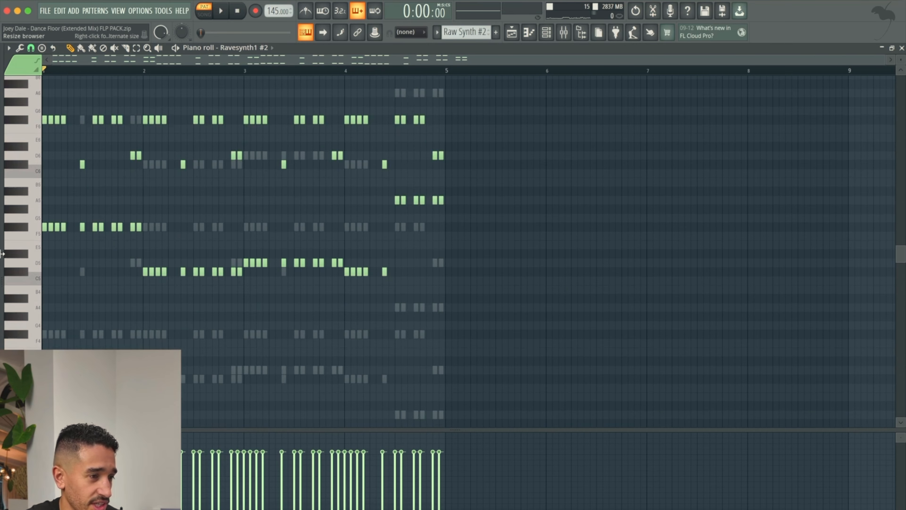
Return to the playlist, place the song playhead at bar 29 and examine the buildup's sweeps and snare rolls
left_click(512, 32)
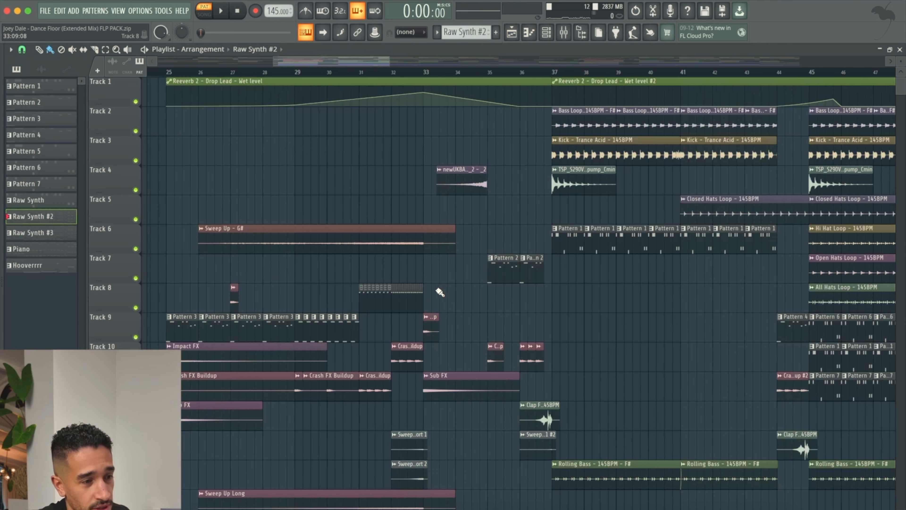
scroll(402, 133, "down", 1)
scroll(402, 132, "left", 2)
left_click(354, 72)
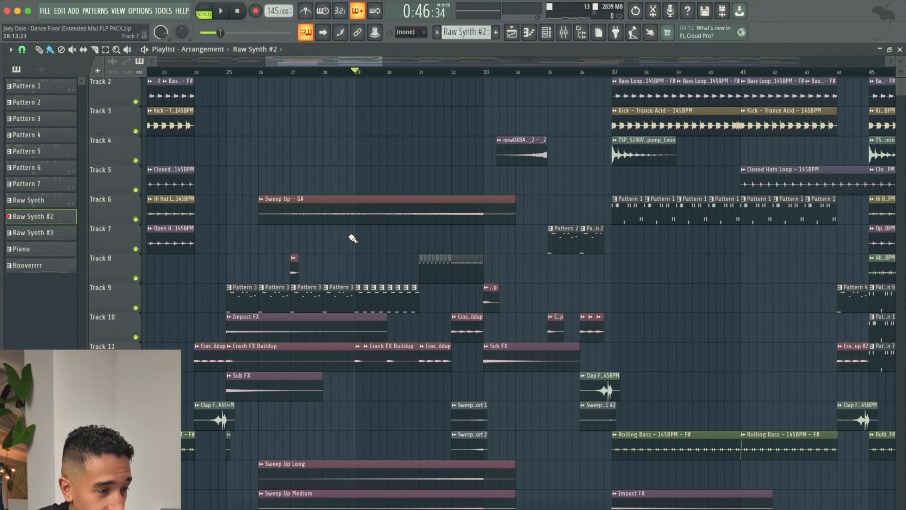
scroll(352, 239, "down", 6)
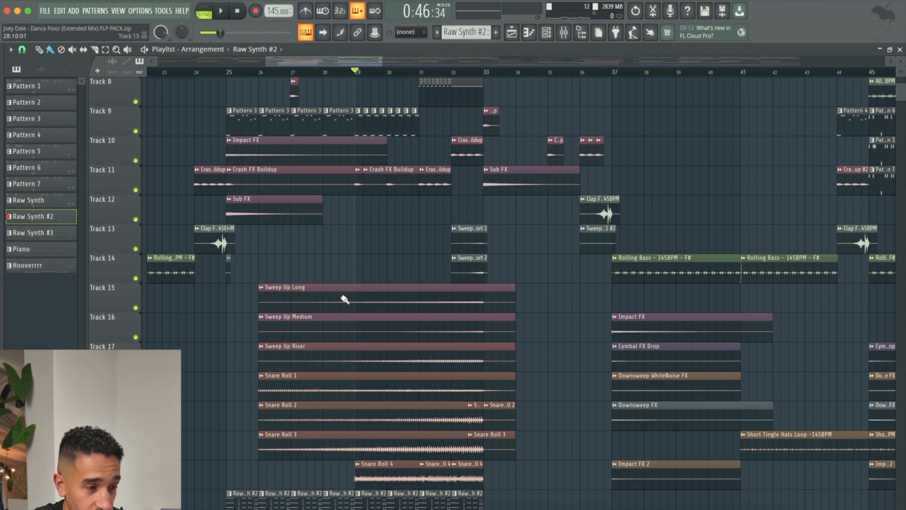
scroll(344, 299, "down", 5)
scroll(344, 299, "left", 1)
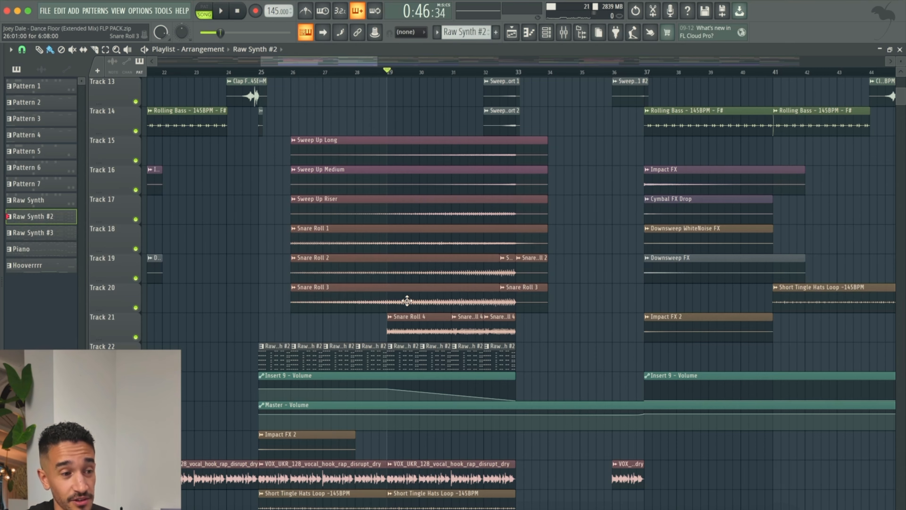
Check the Snare Roll 3 clip's sample settings and play the buildup from bar 29 through to the drop around bar 40
double_click(407, 301)
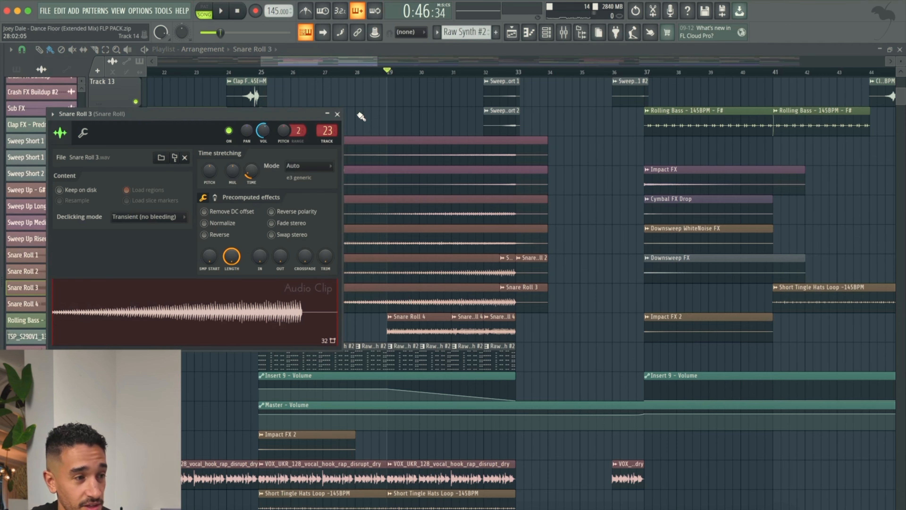
left_click(338, 114)
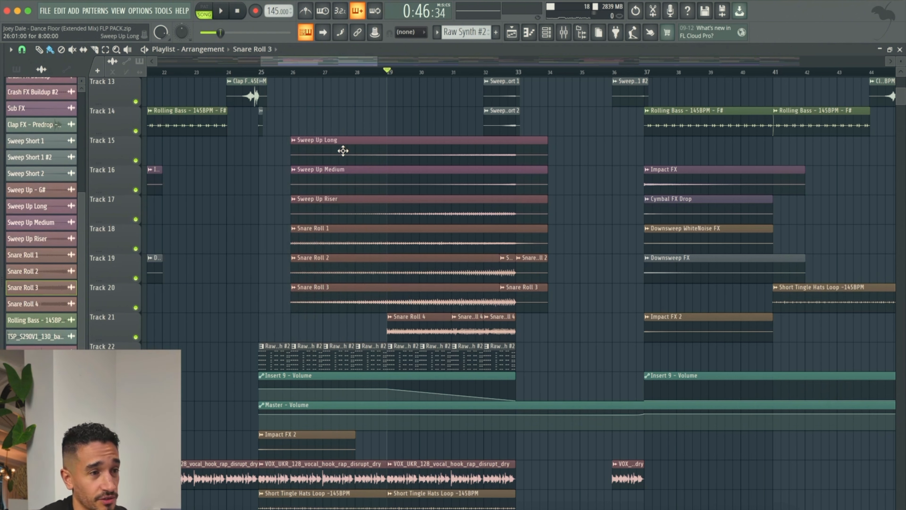
key("space")
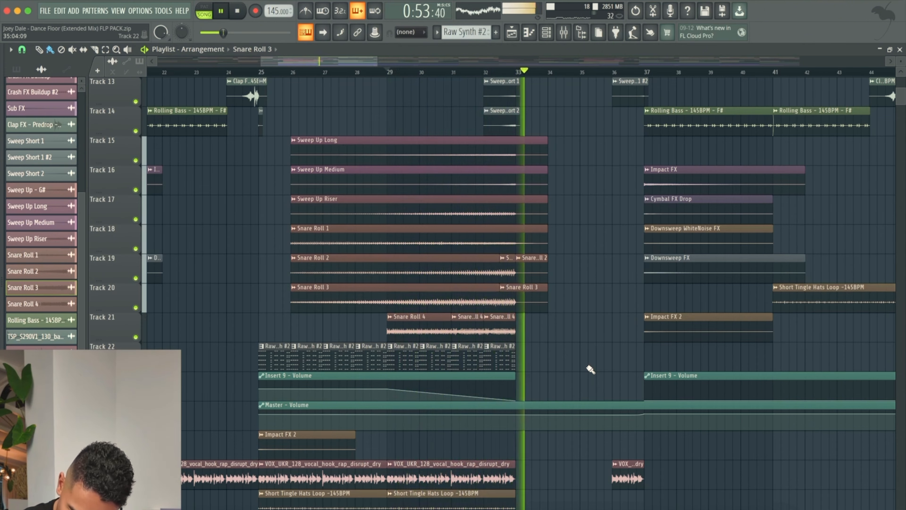
scroll(590, 369, "up", 6)
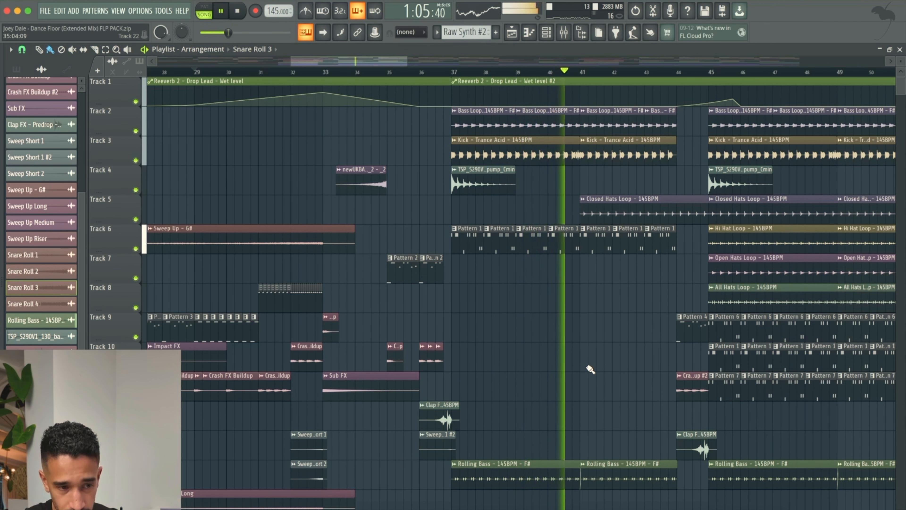
key("space")
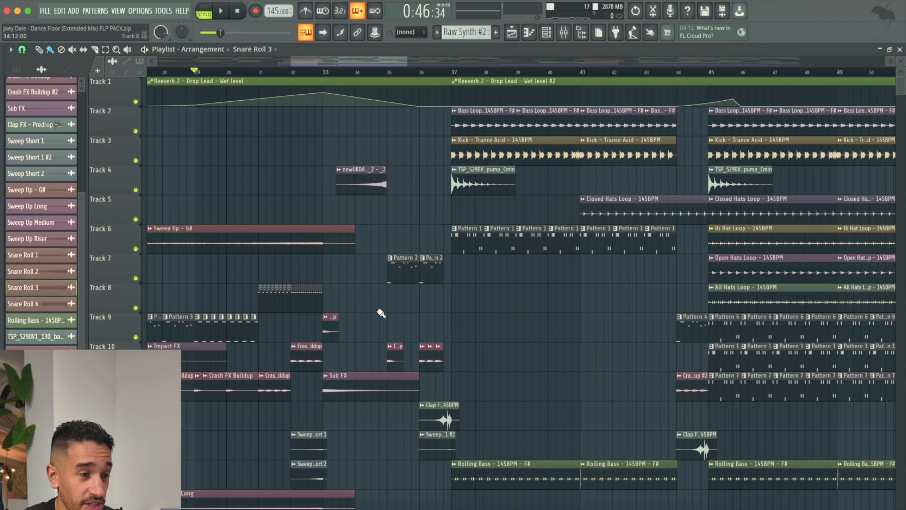
Select Pattern 2 on Track 7 and examine its Rave Synth1 notes in the piano roll
left_click(402, 258)
left_click(547, 33)
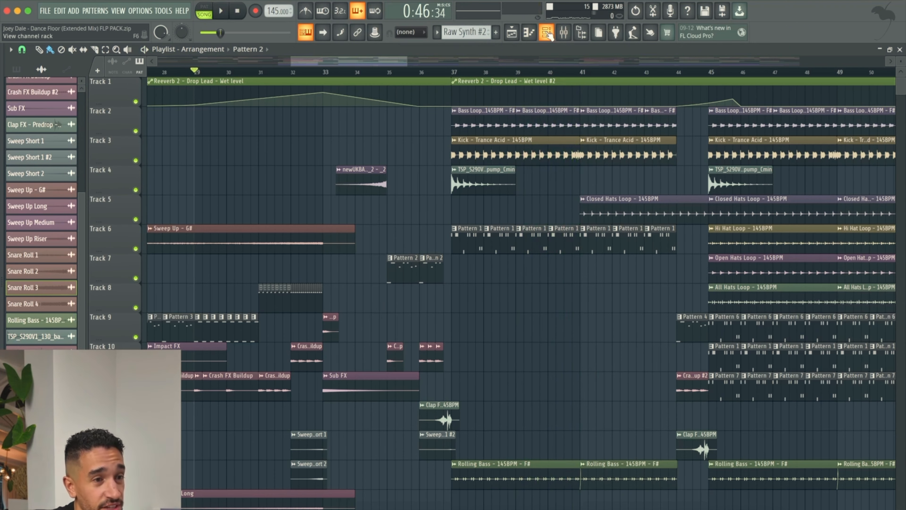
left_click(550, 35)
left_click(515, 37)
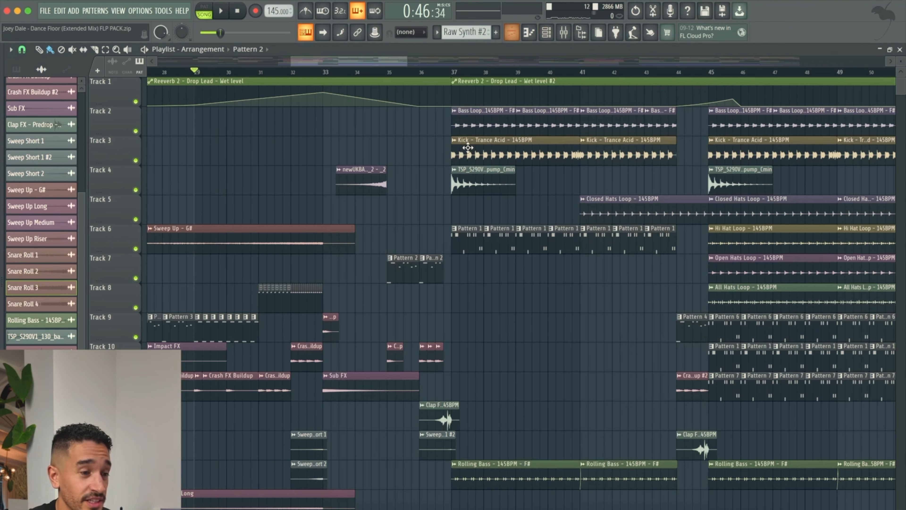
double_click(403, 275)
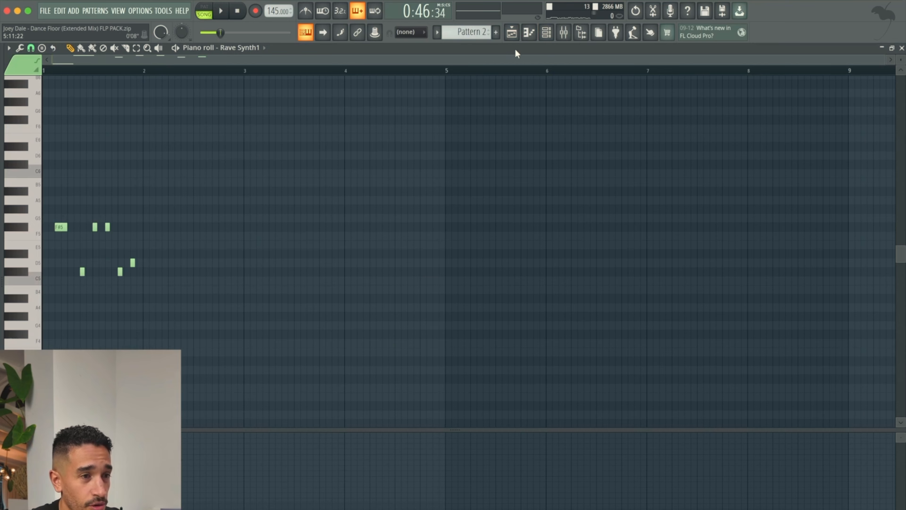
left_click(513, 39)
left_click(512, 39)
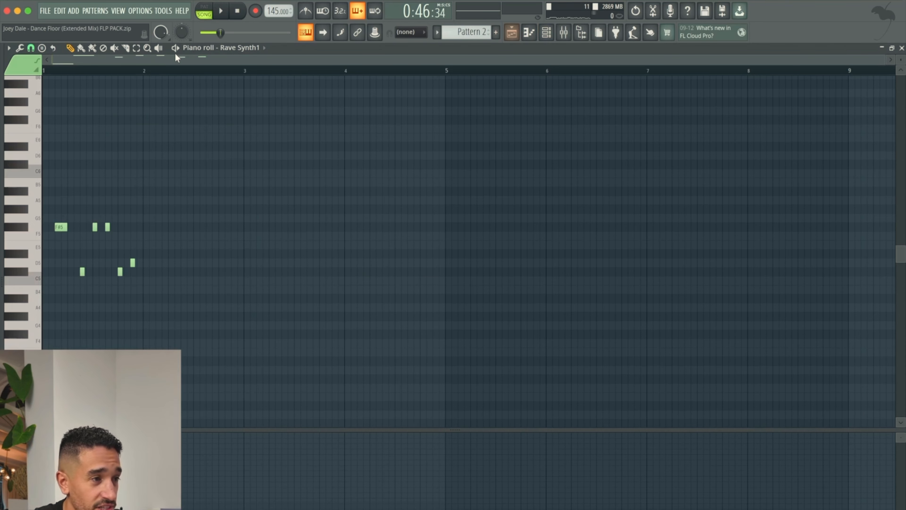
Play Pattern 2 on its own with the channel rack open and check the Rave Synth1 channel's Nexus preset
key("l")
key("space")
left_click(545, 36)
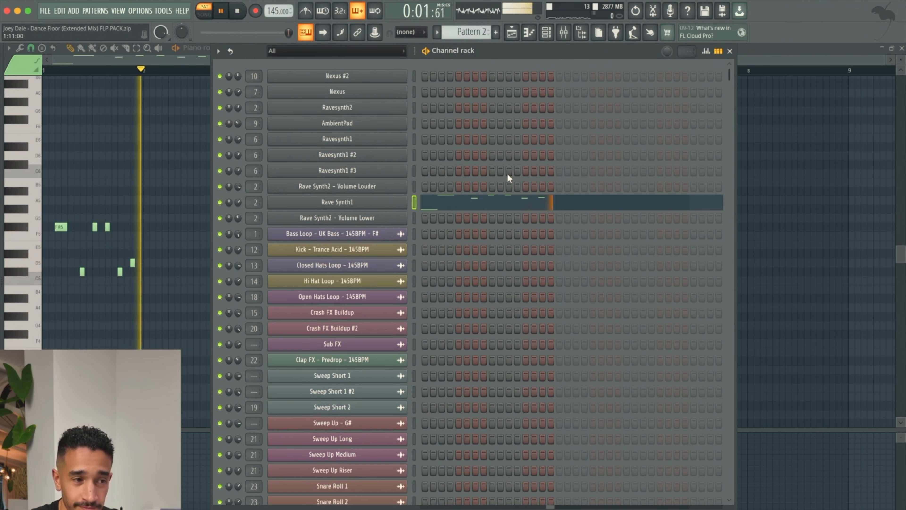
key("space")
left_click(333, 201)
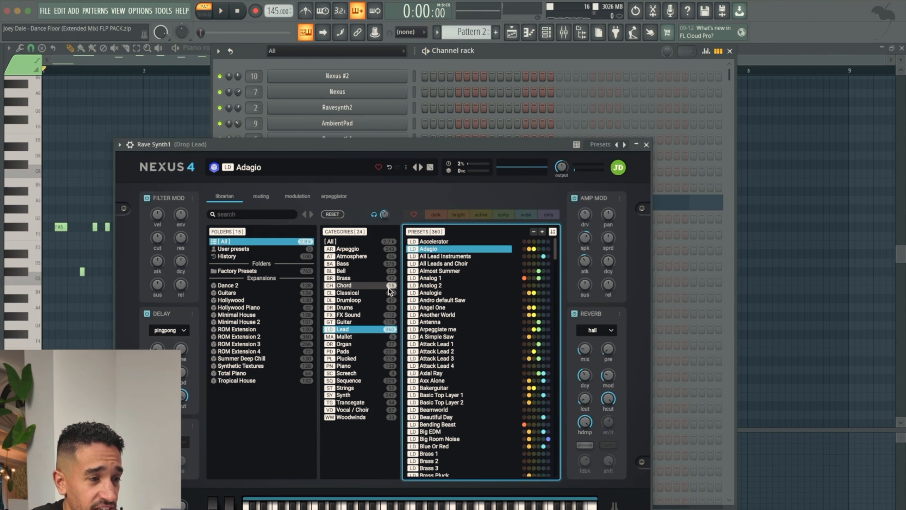
left_click(646, 145)
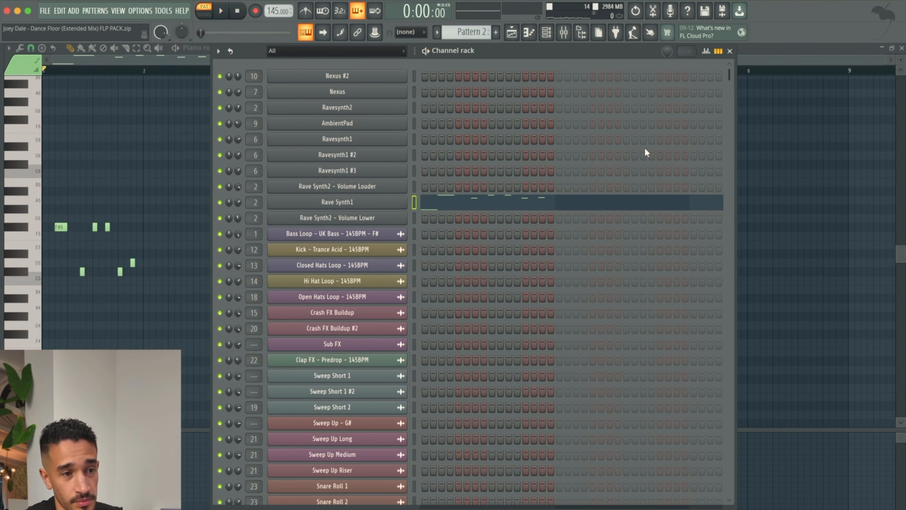
key("space")
key("space")
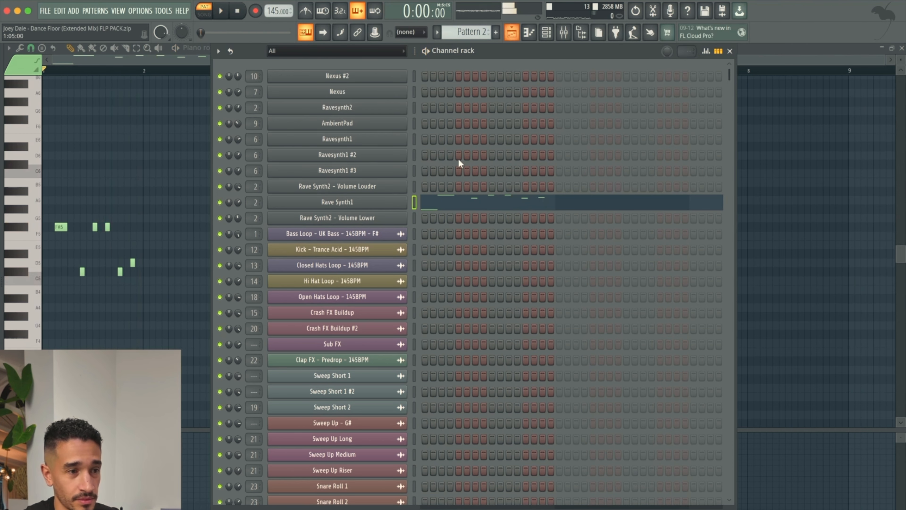
Return to the playlist, place the song playhead just before bar 35 and look over the tracks leading into the drop
left_click(179, 58)
left_click(511, 32)
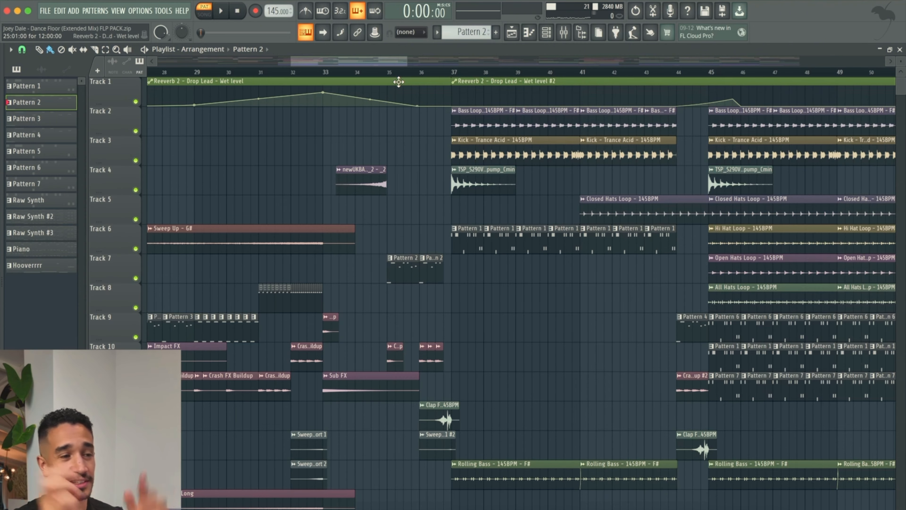
left_click(384, 72)
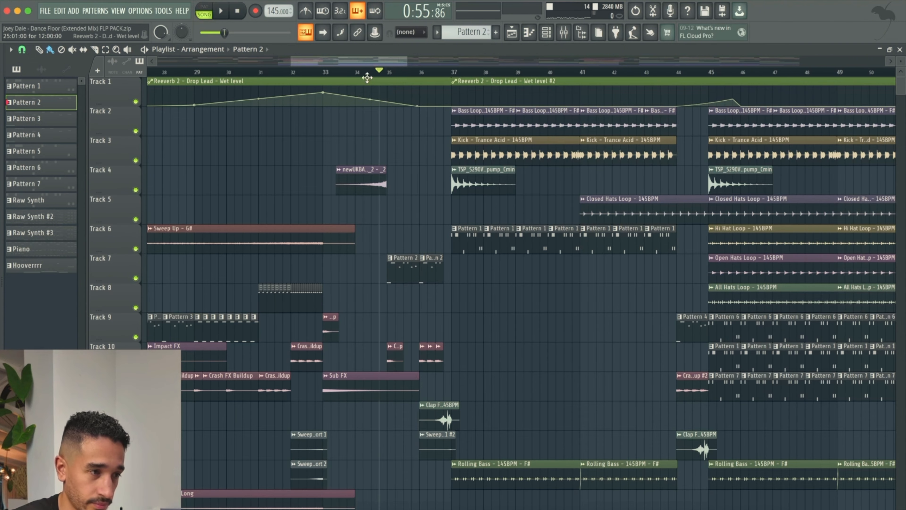
scroll(398, 309, "down", 6)
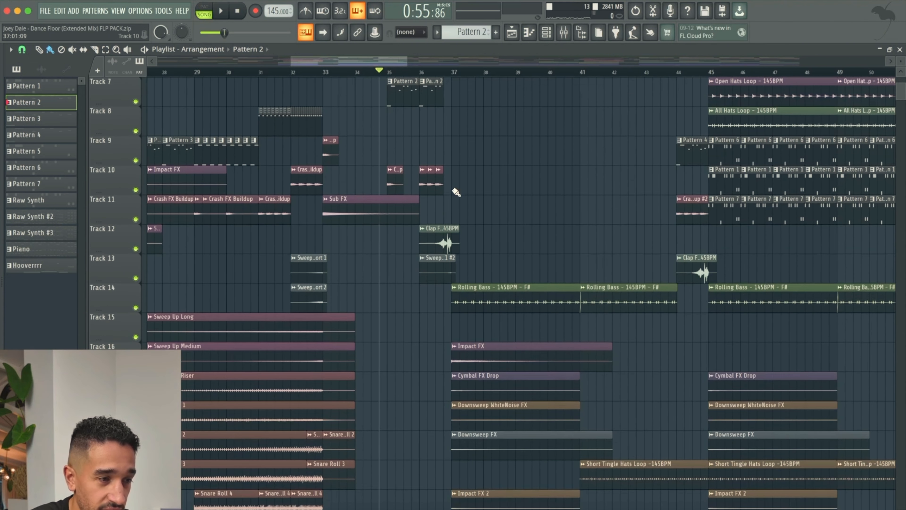
scroll(433, 274, "up", 6)
scroll(434, 273, "right", 4)
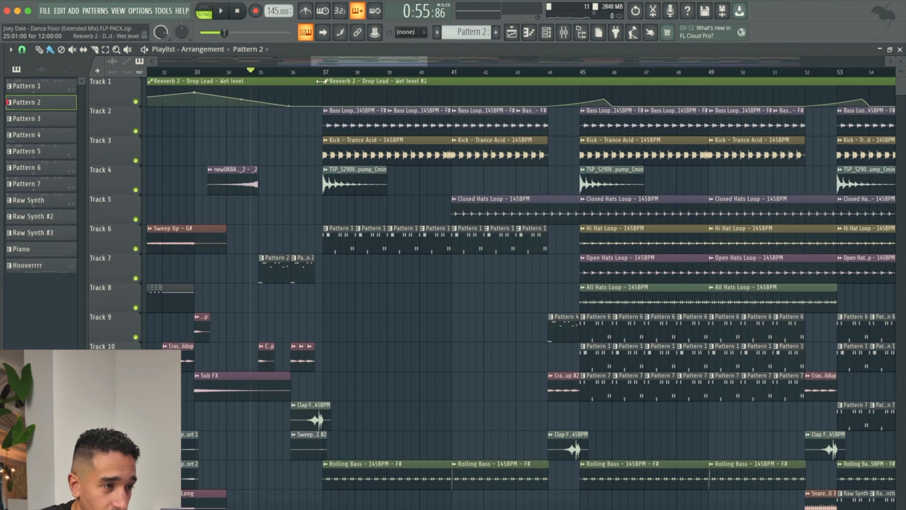
Play the drop from bar 37 while examining its layers down to Track 36
left_click(323, 71)
key("space")
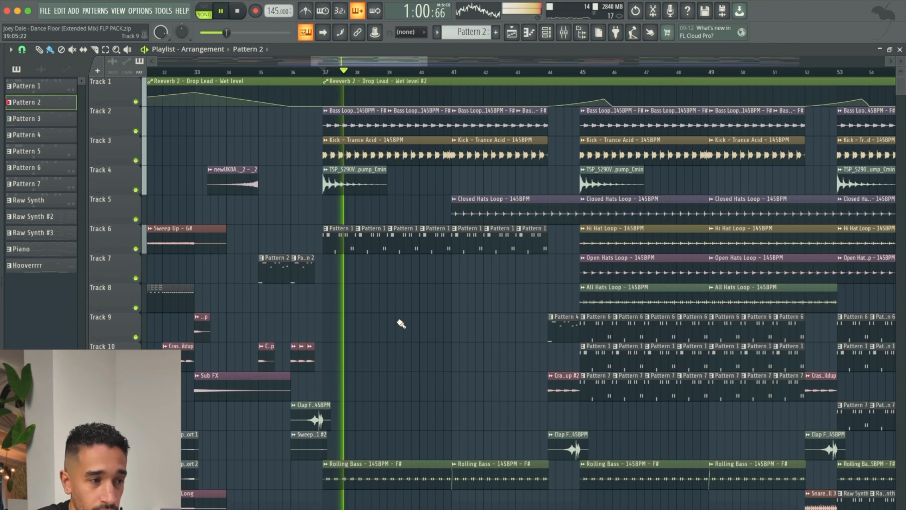
scroll(400, 323, "down", 6)
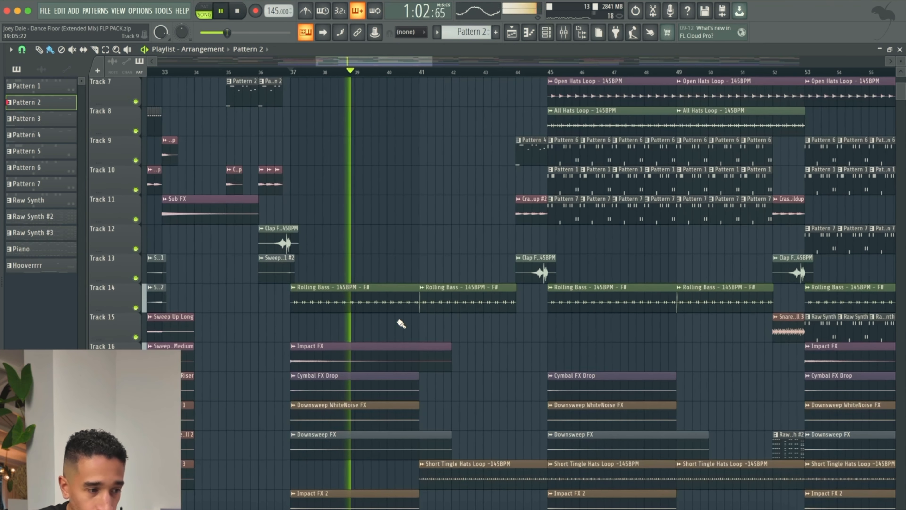
scroll(401, 323, "down", 20)
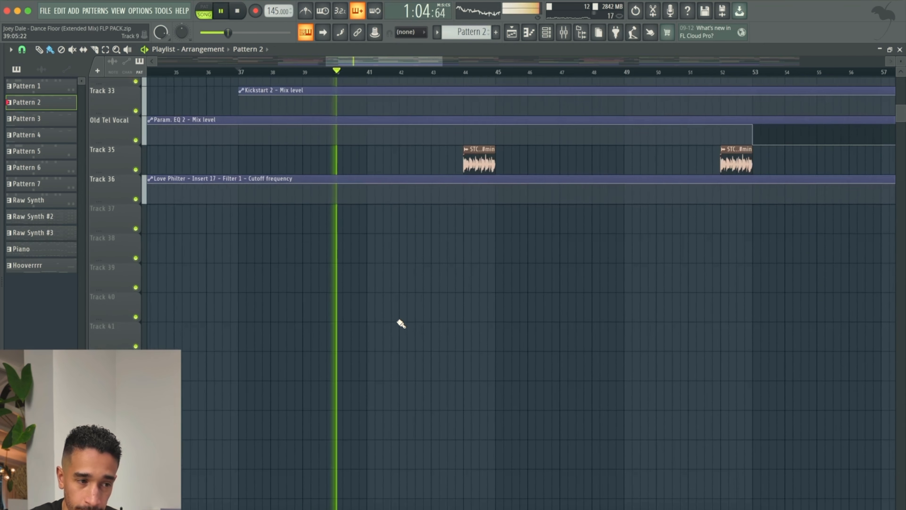
scroll(401, 323, "up", 20)
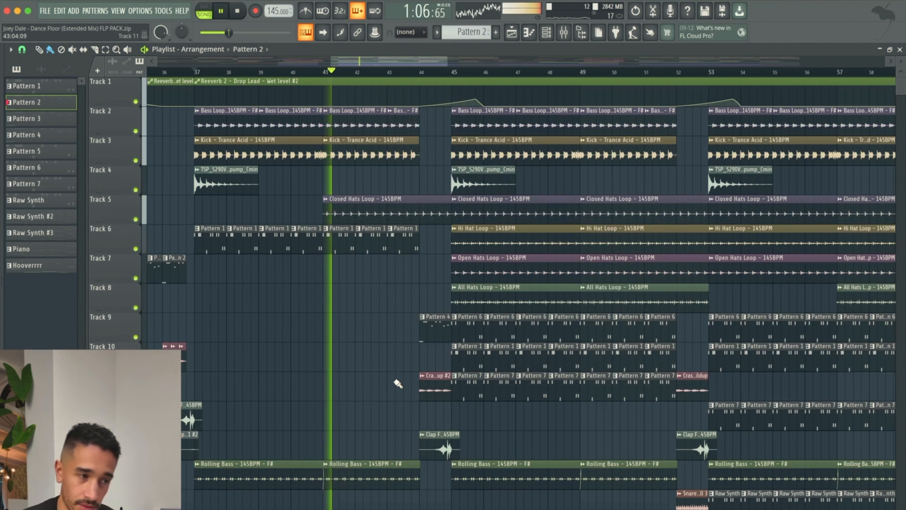
key("space")
Inspect the Closed Hats Loop clip's waveform and sample settings
double_click(410, 208)
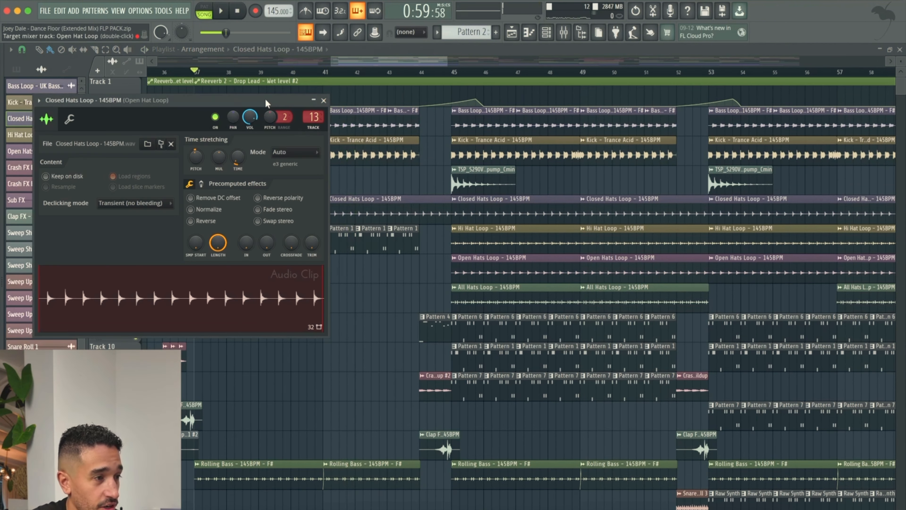
left_click_drag(266, 103, 482, 113)
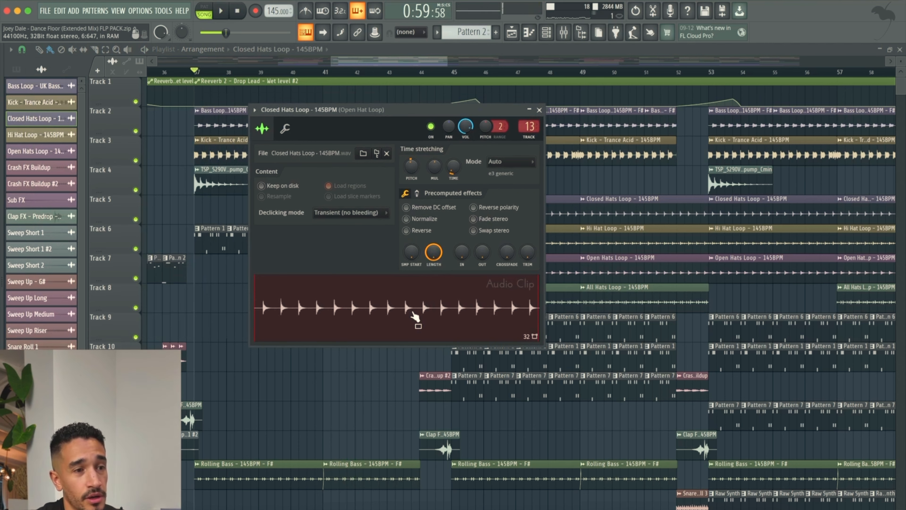
left_click(538, 110)
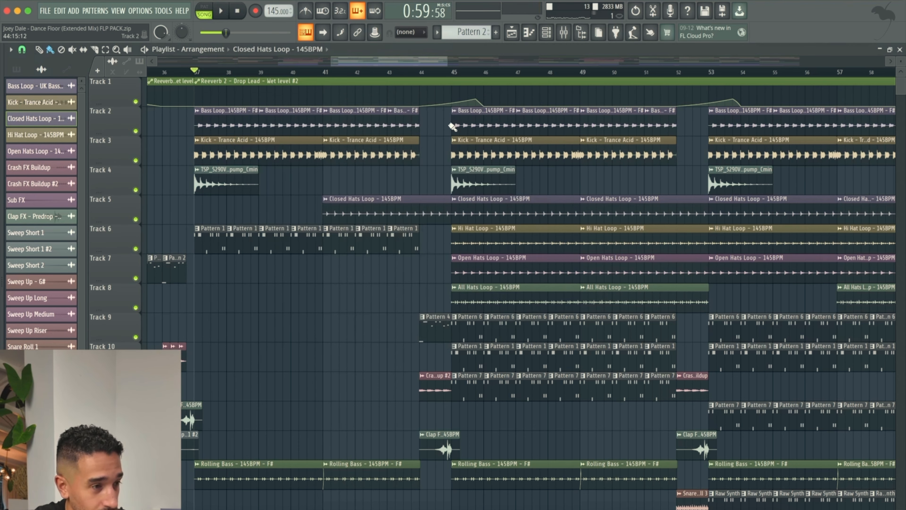
Play the arrangement from bar 43 and examine the hats, synth and effects layers that enter at bar 45
left_click(389, 71)
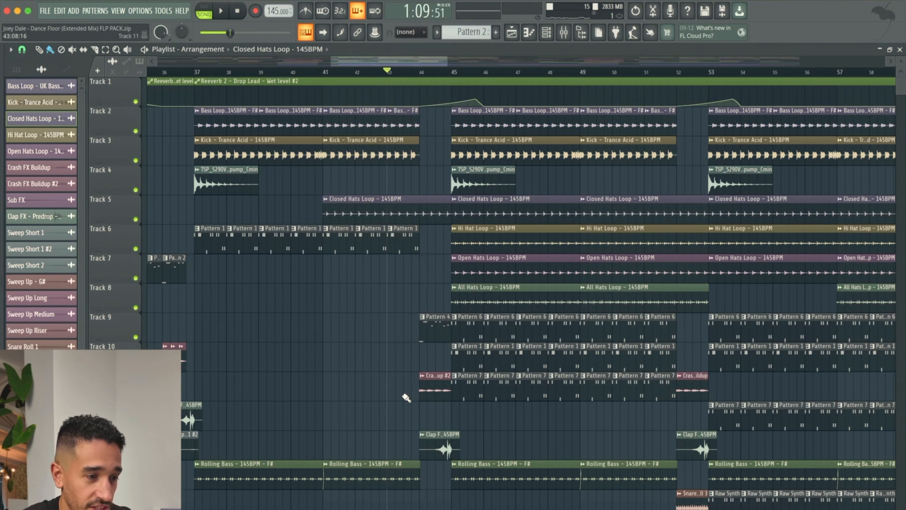
key("space")
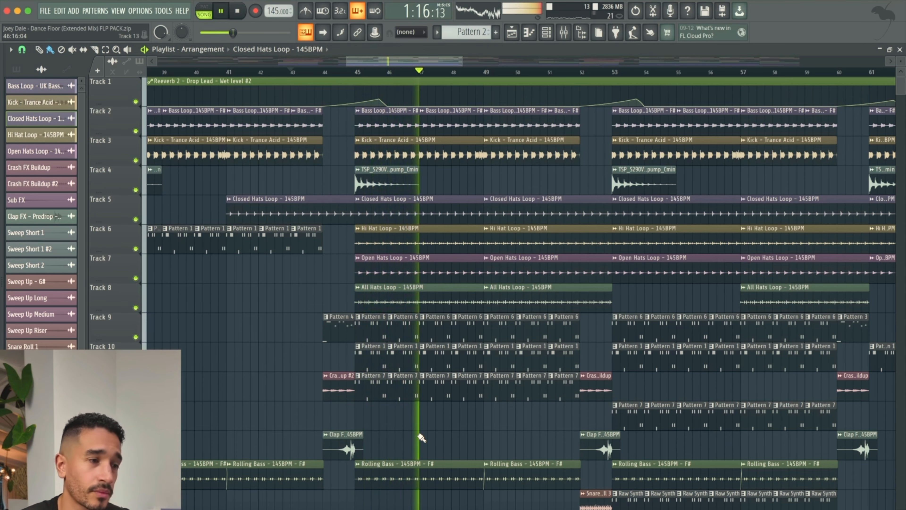
scroll(421, 437, "down", 6)
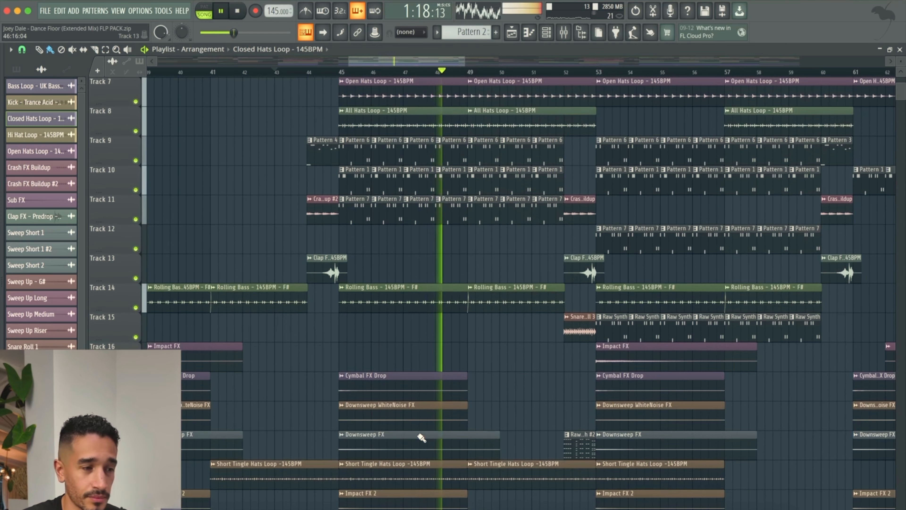
scroll(461, 360, "down", 8)
key("space")
scroll(463, 357, "up", 13)
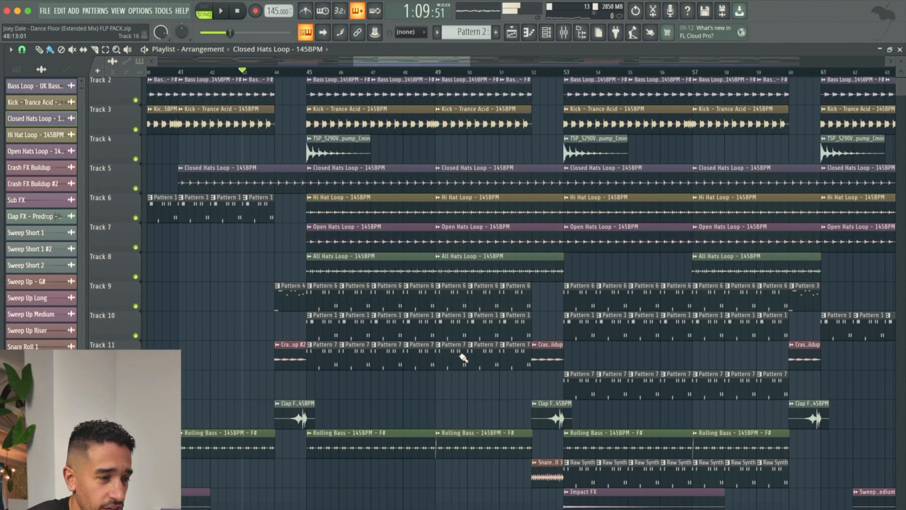
scroll(463, 358, "up", 1)
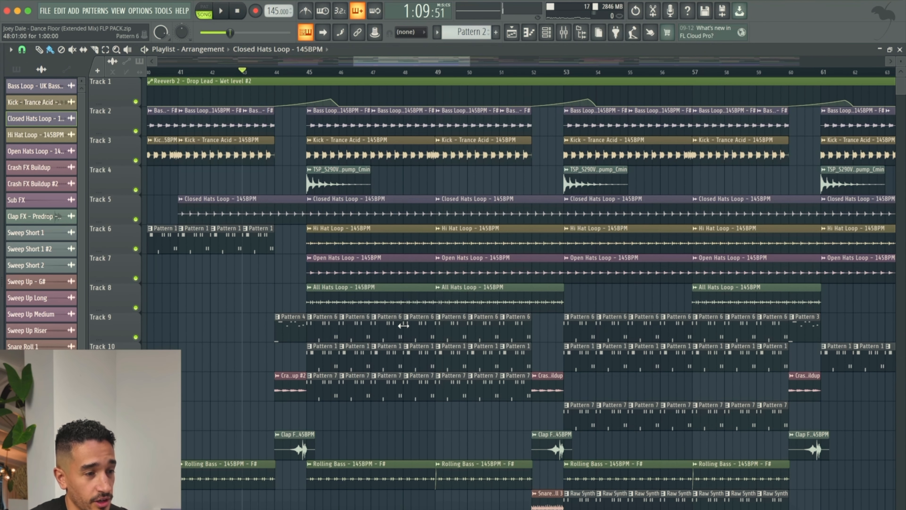
Inspect the All Hats Loop clip's waveform and sample settings on Track 8
double_click(414, 298)
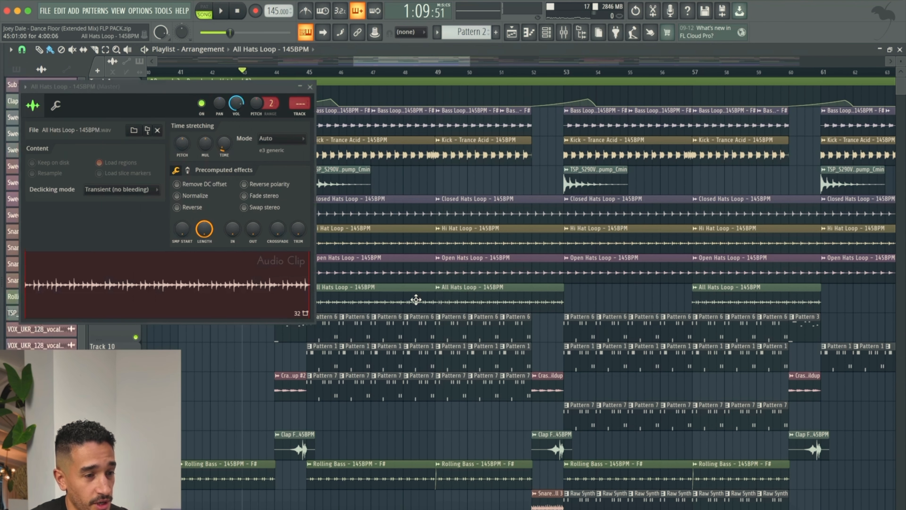
left_click(311, 86)
scroll(407, 63, "left", 1)
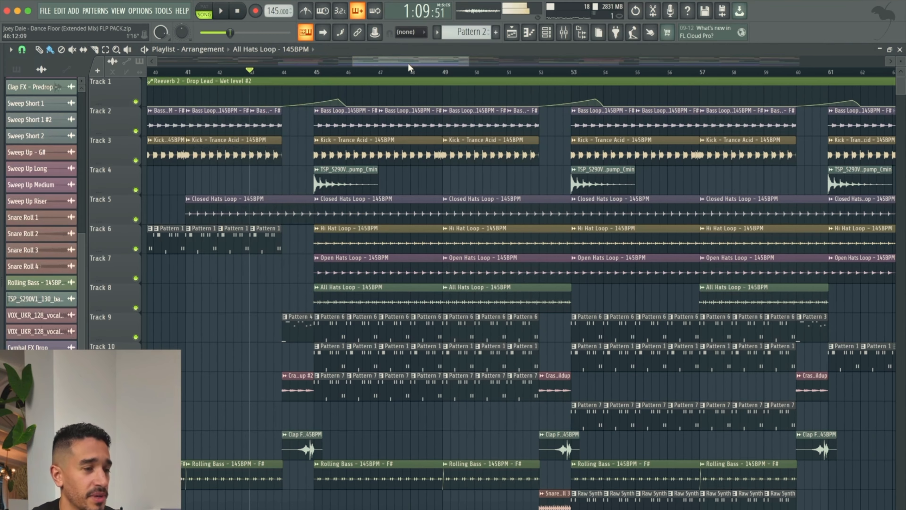
Play Pattern 6 on its own and examine the Nexus lead preset of the Rave Synth2 - Volume Louder channel
left_click(324, 316)
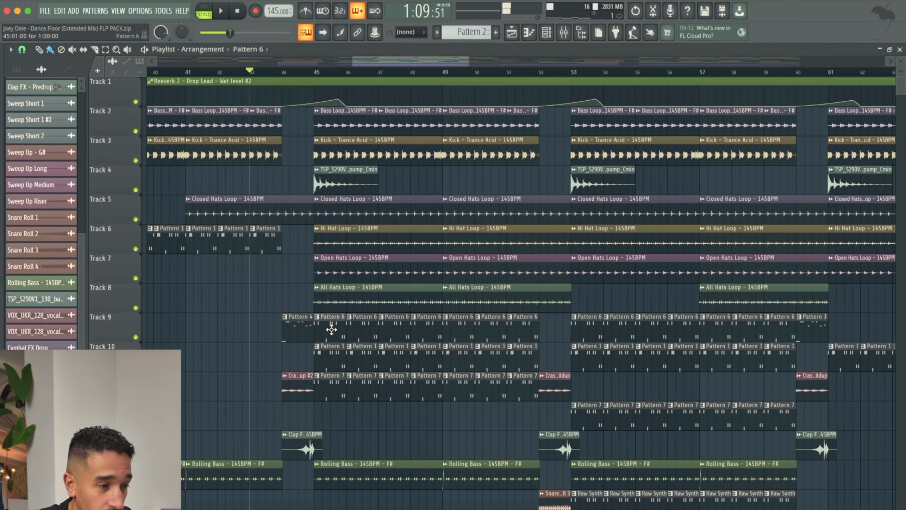
left_click(205, 11)
left_click(545, 32)
key("space")
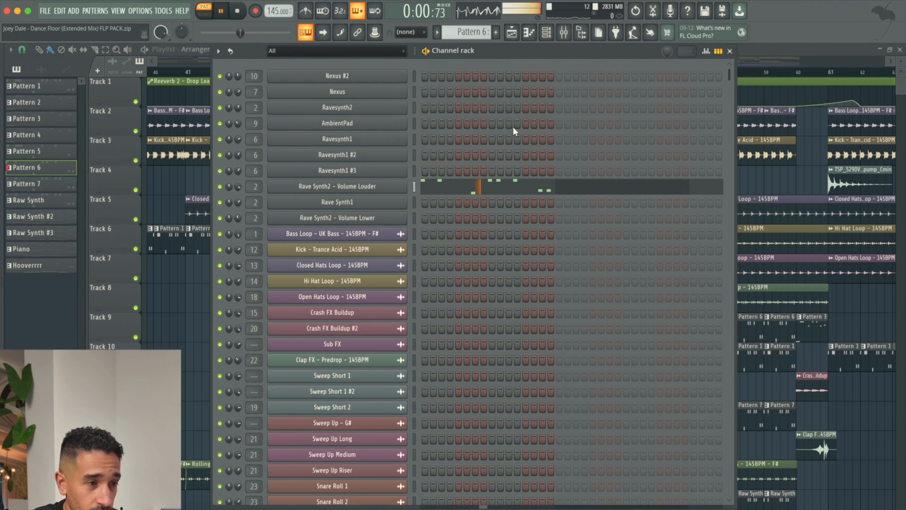
key("space")
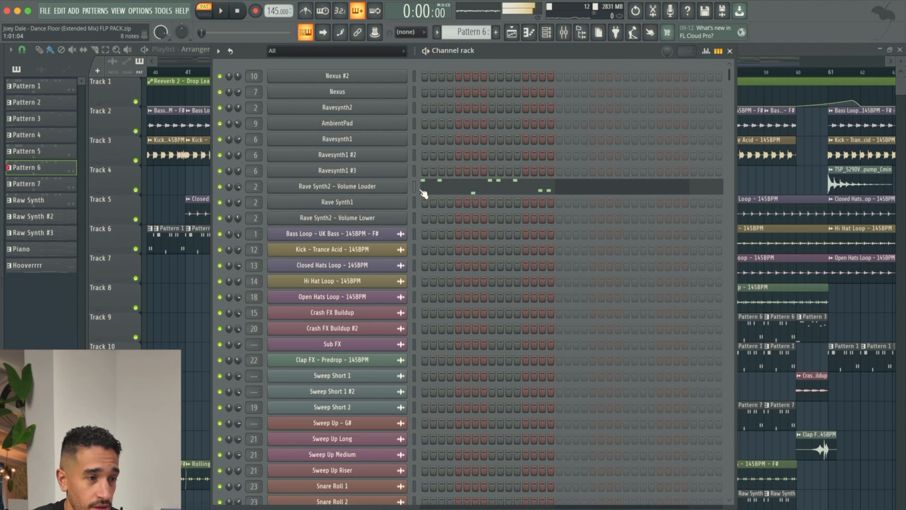
left_click(371, 193)
left_click(423, 389)
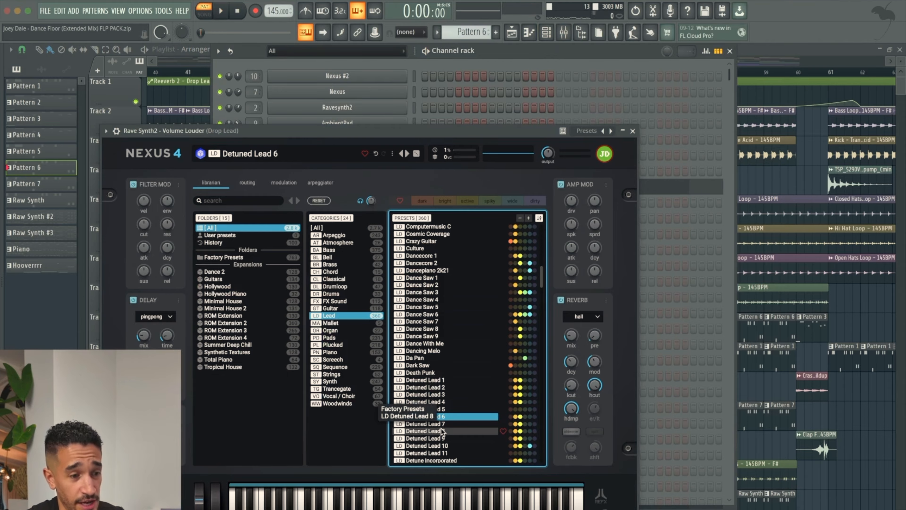
Examine the Rave Synth2 - Volume Louder channel's notes in the piano roll and return to the playlist
left_click(632, 131)
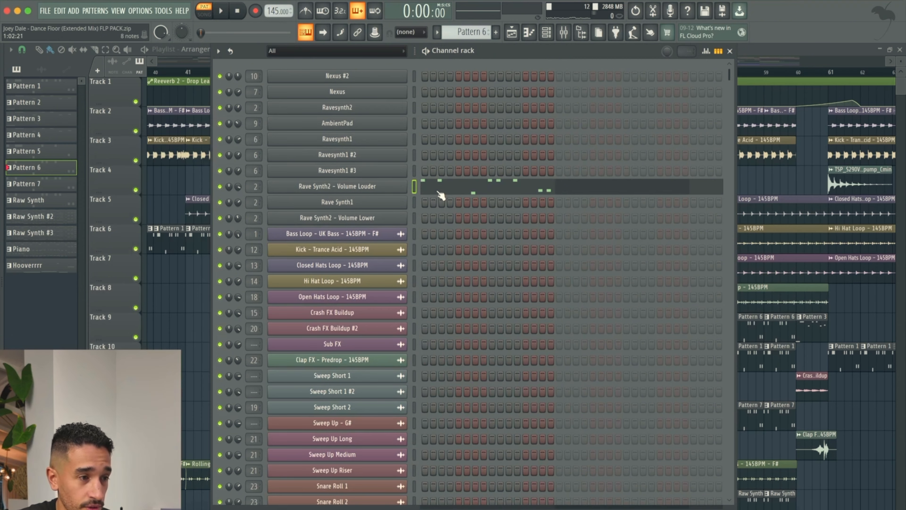
left_click(397, 185)
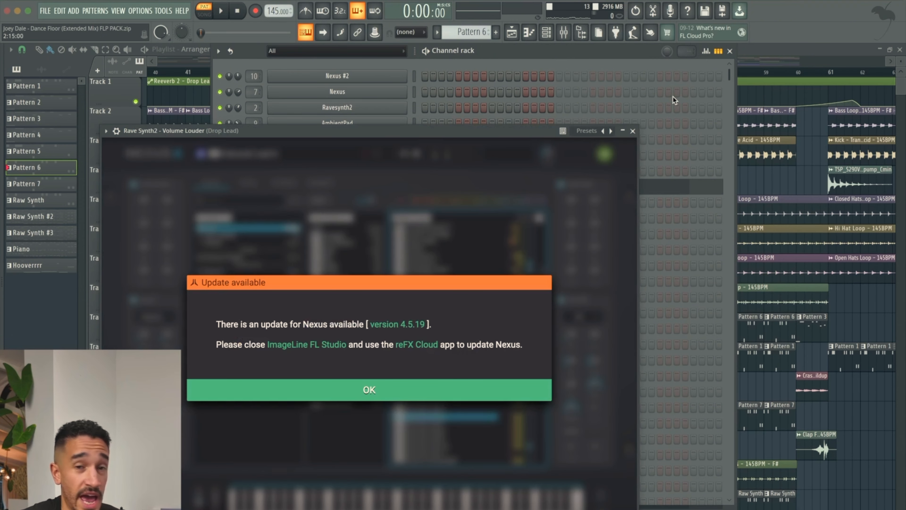
left_click(633, 130)
left_click(546, 195)
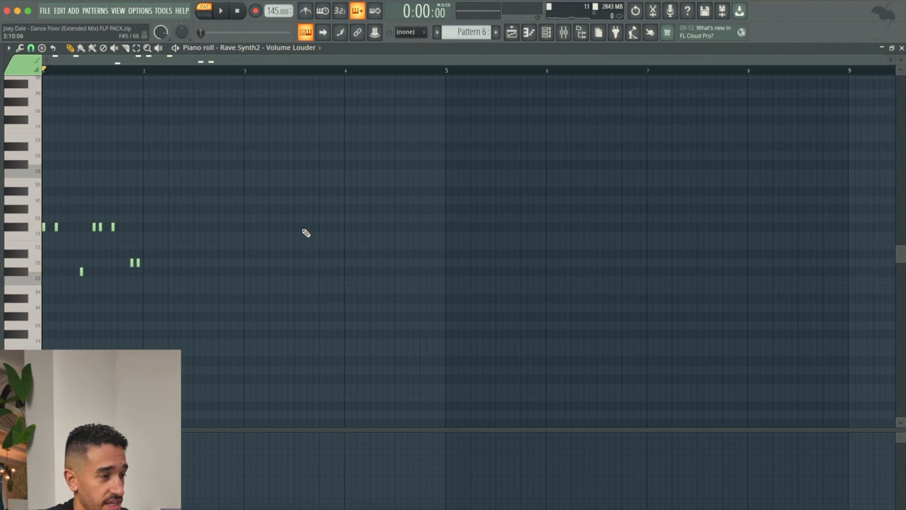
left_click(514, 34)
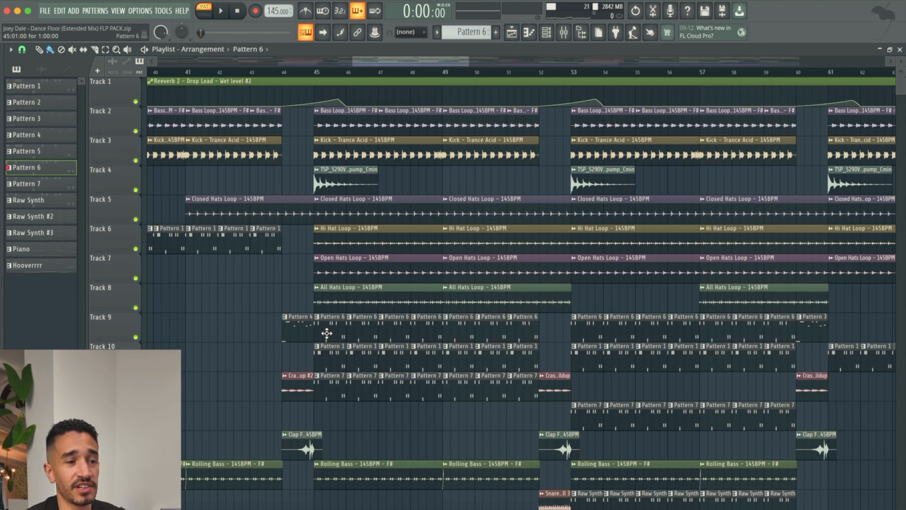
Play Pattern 1 on its own, and open Pattern 7's notes in the piano roll and play them
left_click(331, 363)
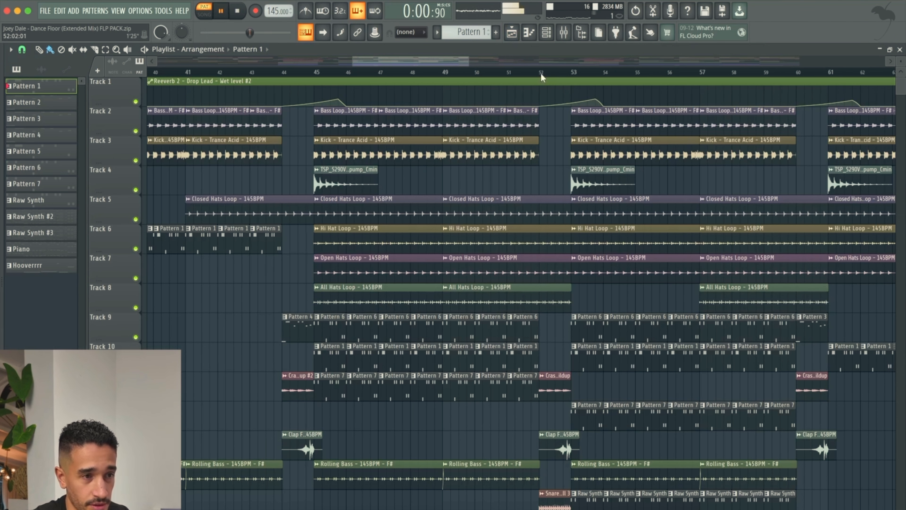
key("space")
double_click(333, 386)
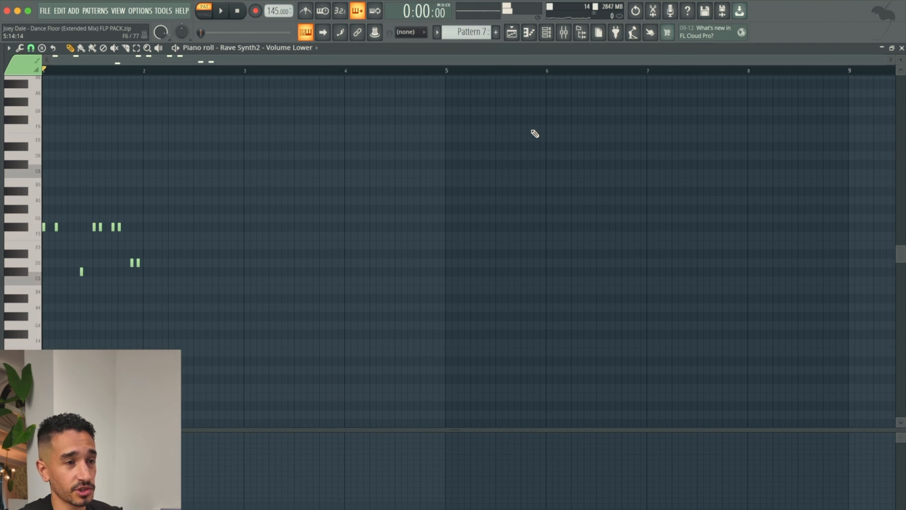
key("space")
Examine the Nexus preset of the Rave Synth2 - Volume Lower channel
left_click(546, 32)
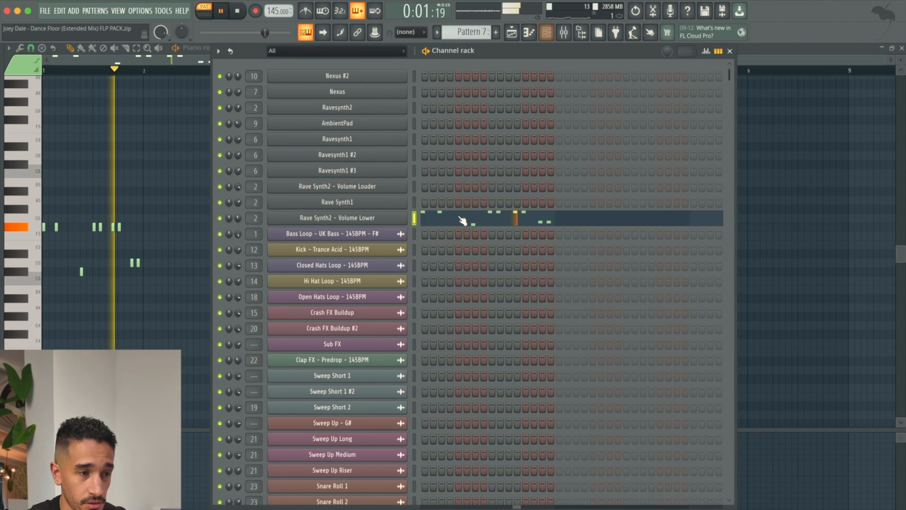
key("space")
left_click(344, 220)
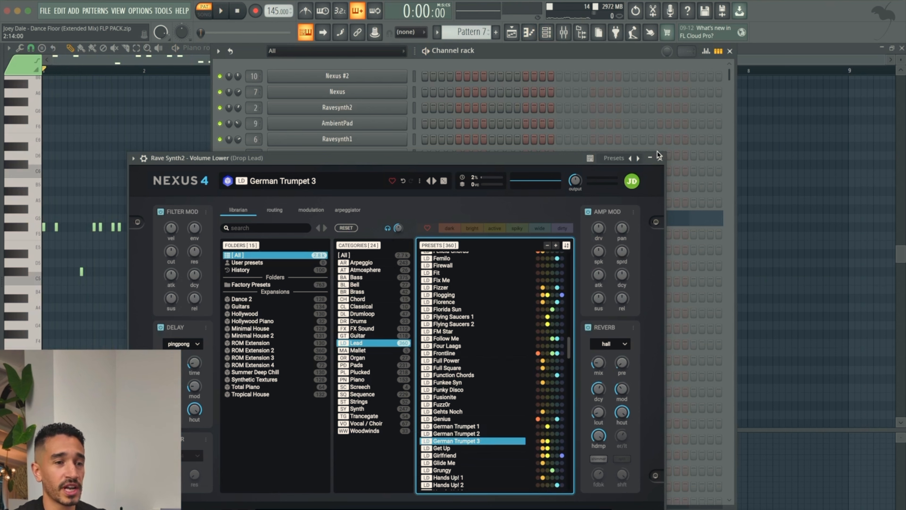
left_click(659, 158)
key("space")
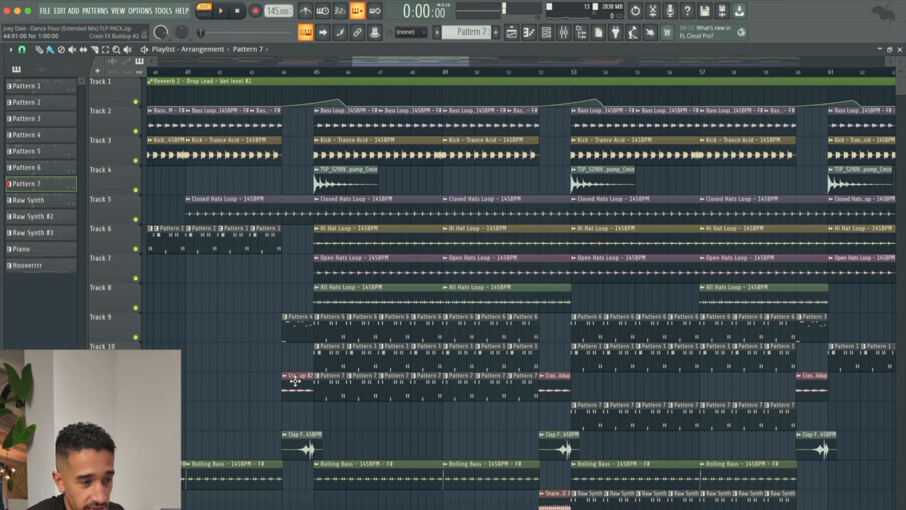
Select the Raw Synth pattern at bar 53 on Track 15 and open its notes in the piano roll
scroll(357, 397, "down", 6)
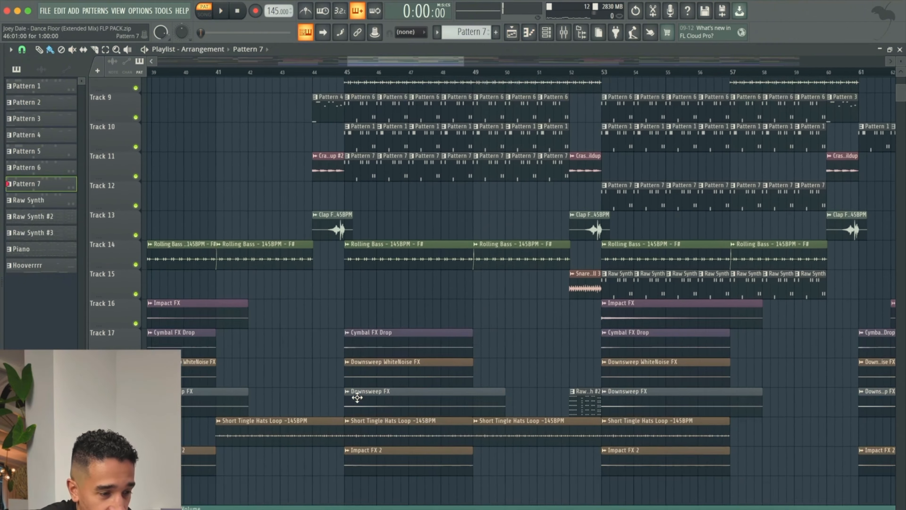
scroll(357, 398, "up", 6)
scroll(357, 398, "right", 3)
left_click(545, 395)
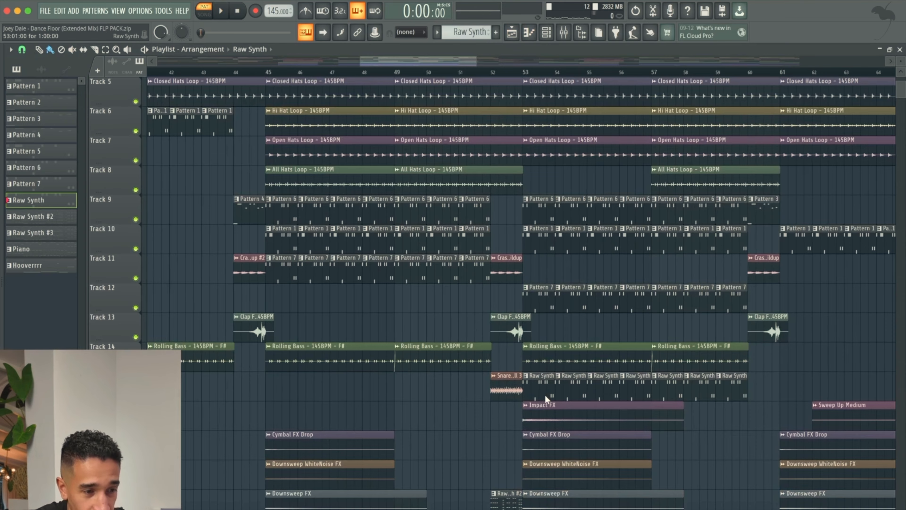
double_click(545, 390)
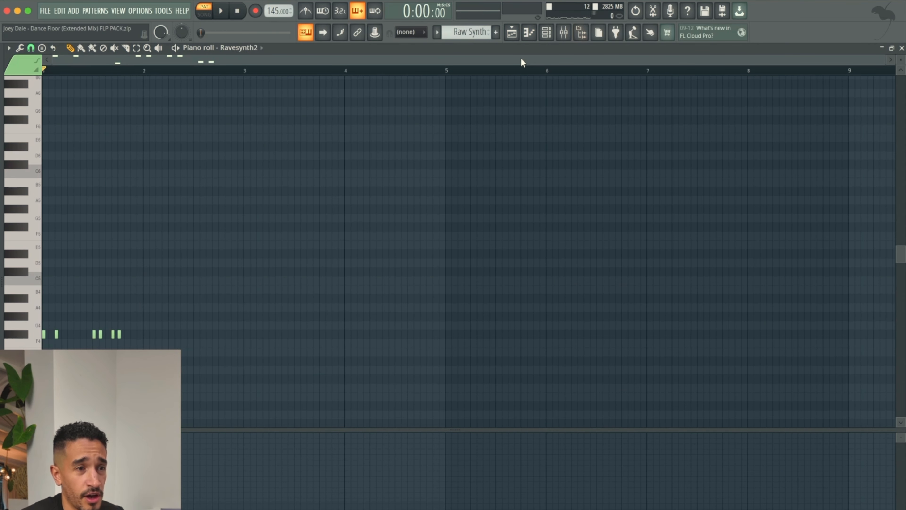
Examine the Serum preset of the Ravesynth2 channel while the Raw Synth pattern plays
left_click(546, 33)
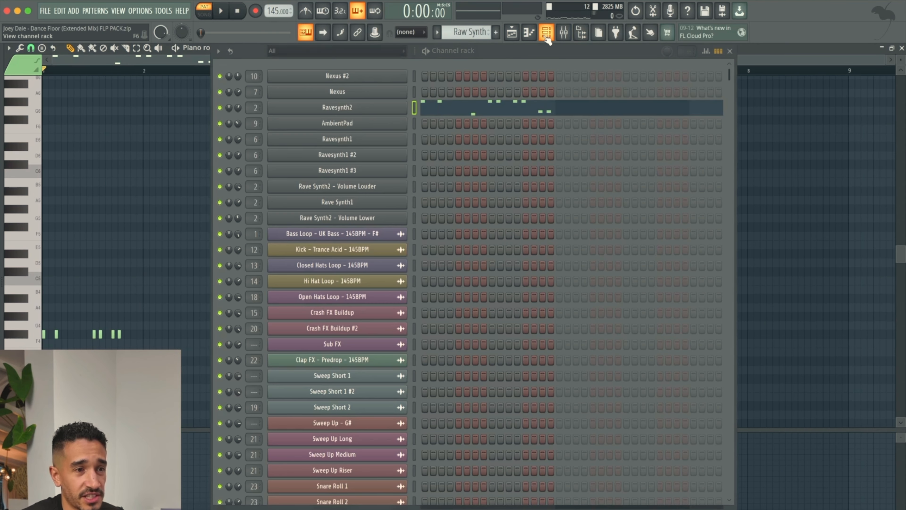
left_click(384, 111)
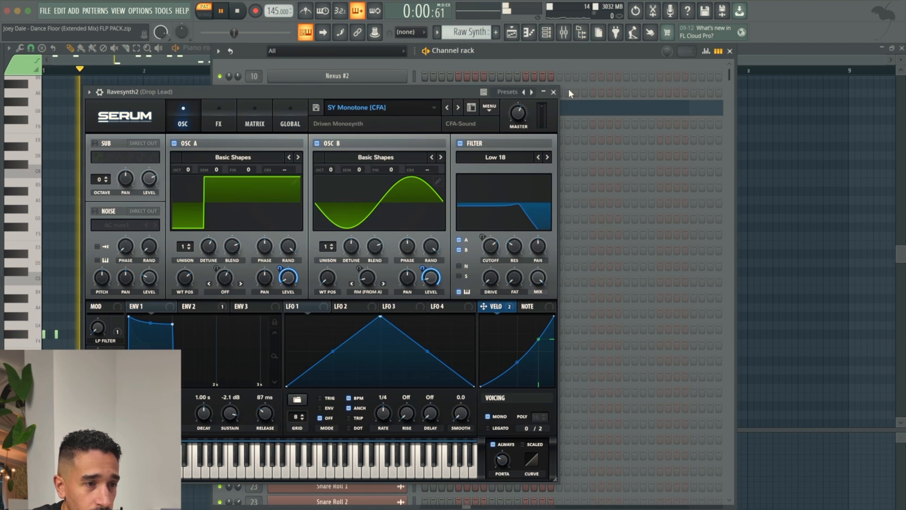
left_click(553, 92)
key("F5")
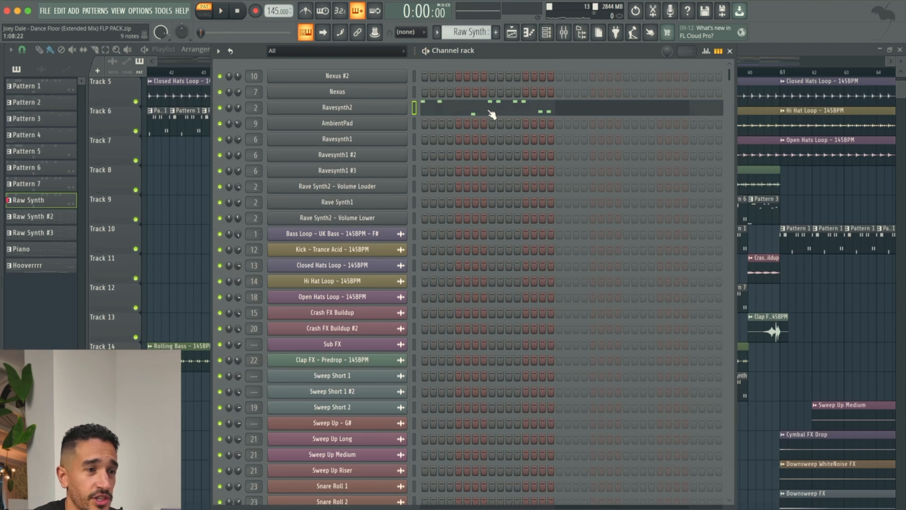
Review the Ravesynth2 channel's notes in the piano roll again and return to the playlist
left_click(492, 114)
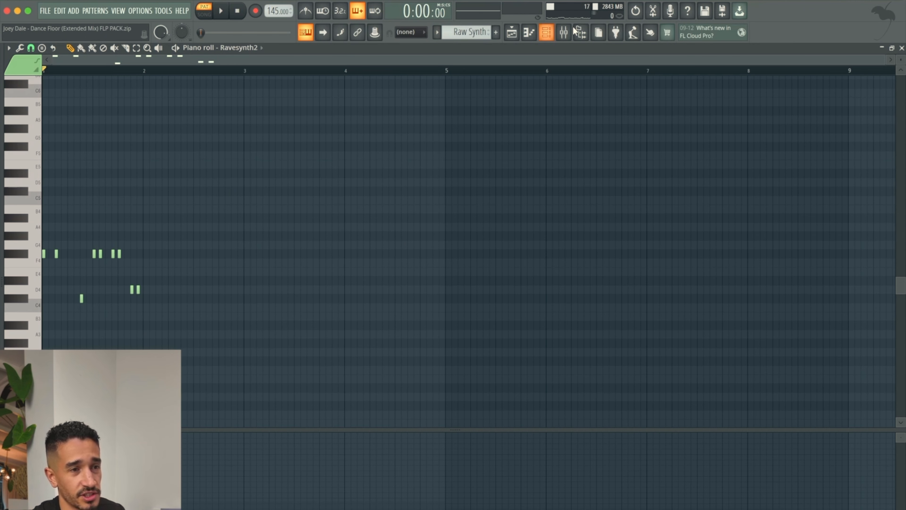
left_click(549, 36)
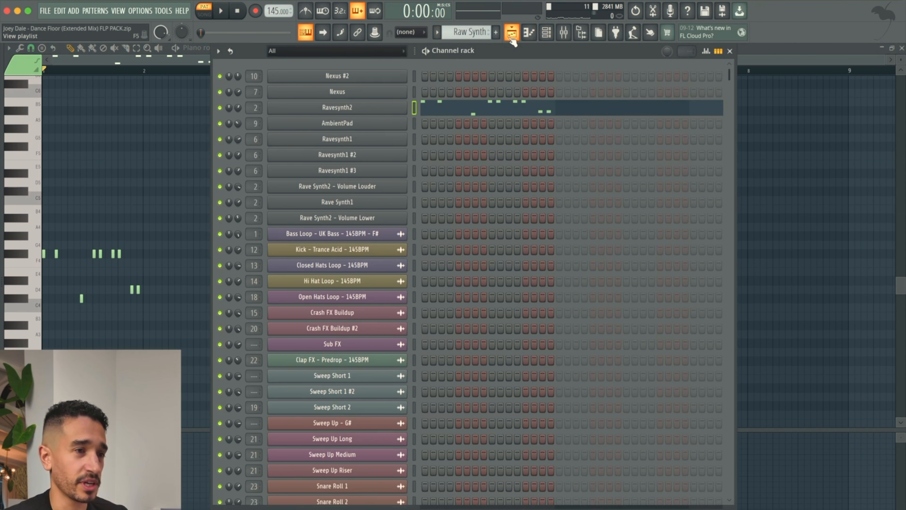
left_click(511, 36)
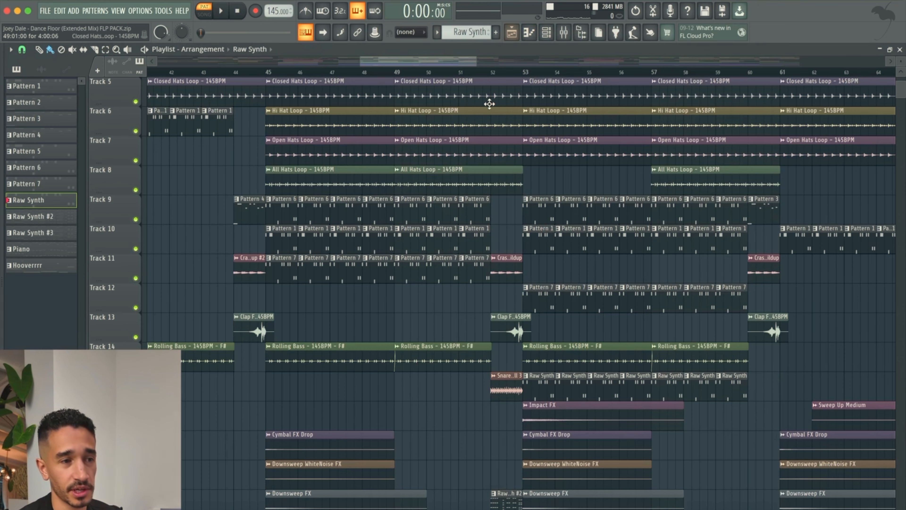
Play the arrangement from bar 51 and examine the synth, bass, hats and effects layers that enter at bar 53
left_click(459, 72)
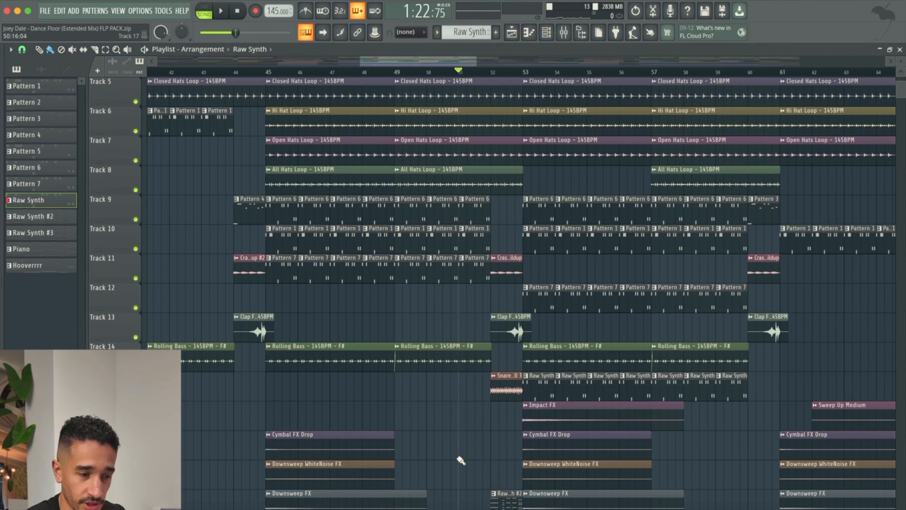
scroll(460, 460, "down", 5)
scroll(461, 460, "right", 2)
key("space")
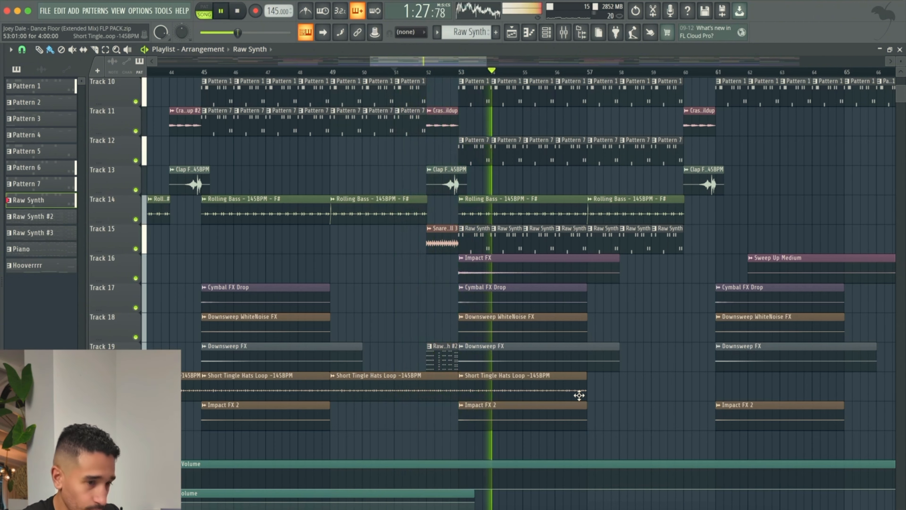
scroll(579, 395, "up", 8)
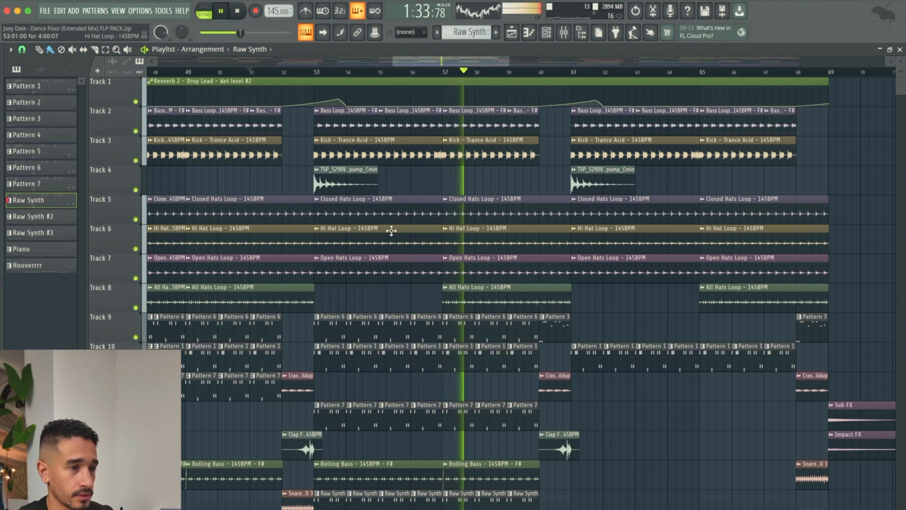
scroll(391, 230, "left", 4)
scroll(496, 137, "left", 6)
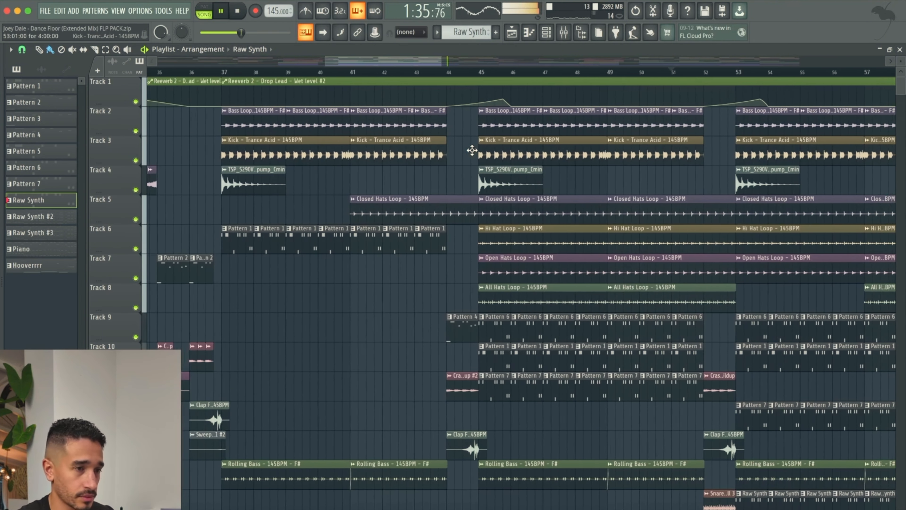
scroll(472, 150, "left", 5)
key("space")
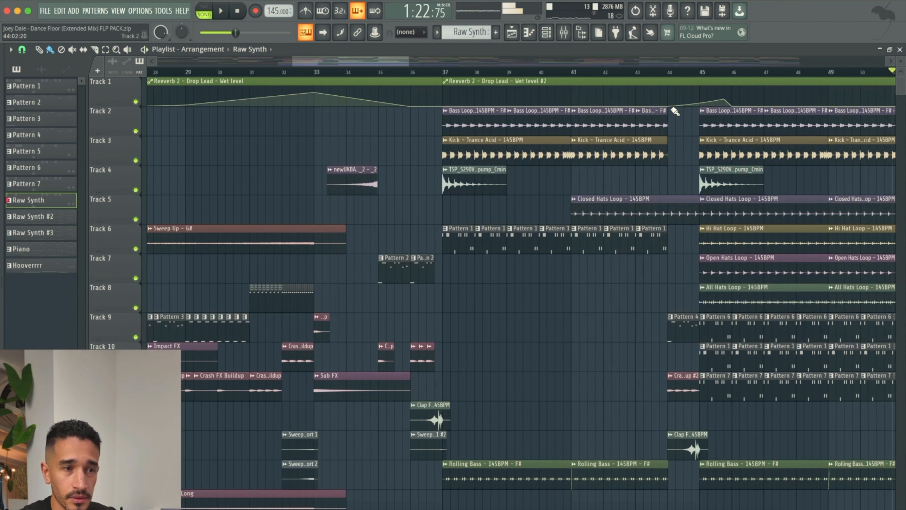
Examine the Drop Lead reverb wet level automation on Track 1 around the gaps in the kick and bass
scroll(661, 155, "right", 6)
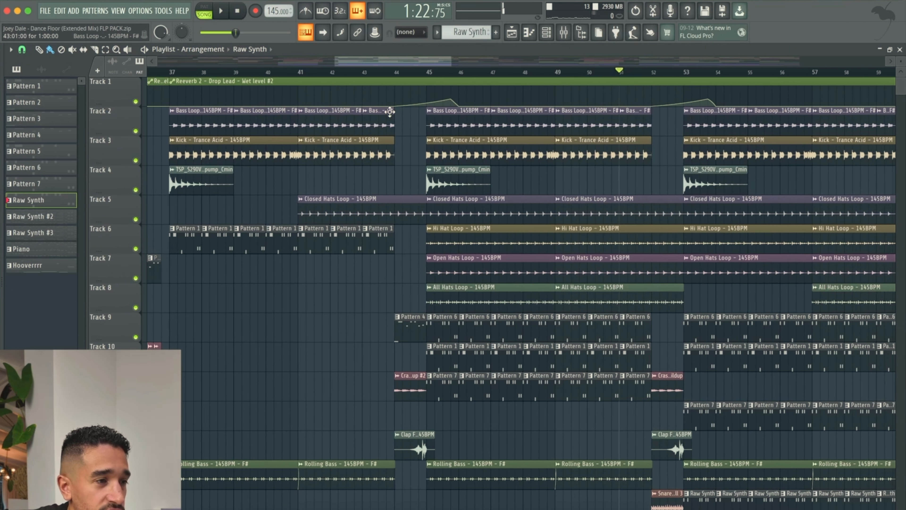
left_click_drag(397, 107, 367, 107)
scroll(592, 132, "right", 6)
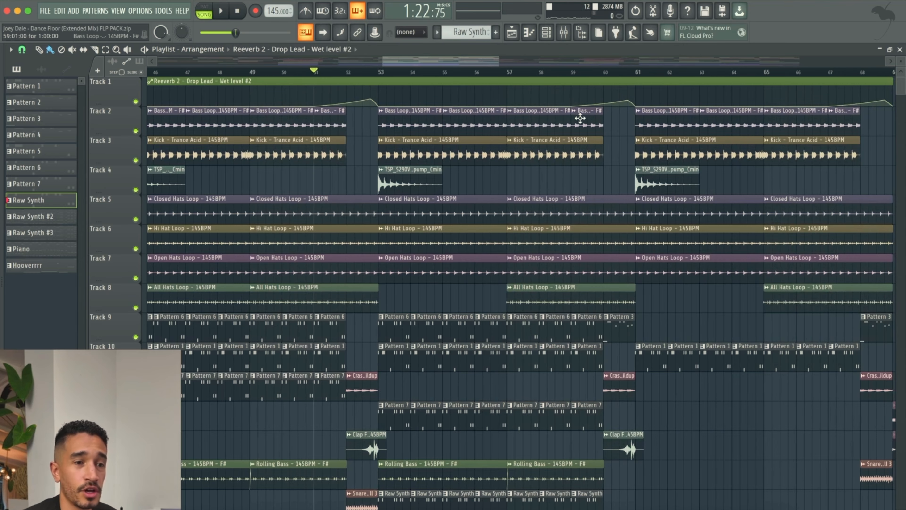
Play the arrangement from bar 60 and examine the vocal, acid synth loop and filter automation layers around bar 61
scroll(579, 119, "right", 5)
scroll(344, 283, "down", 10)
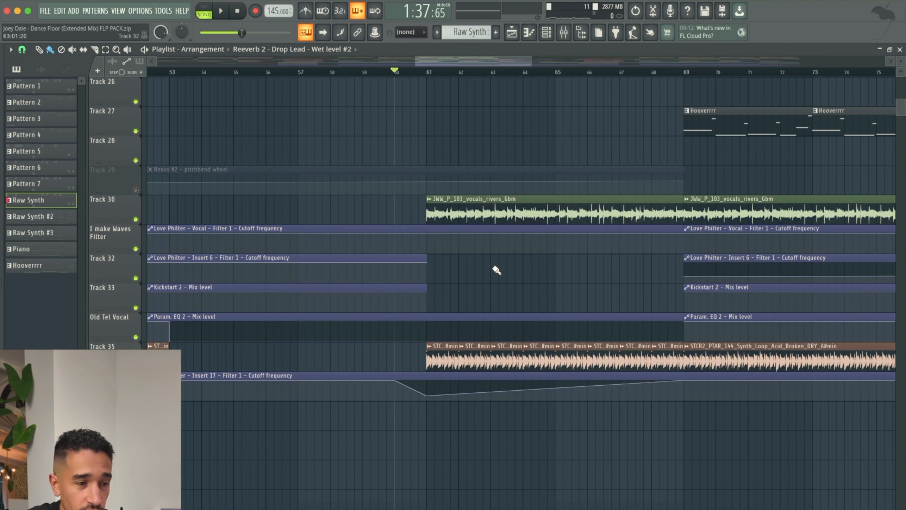
key("space")
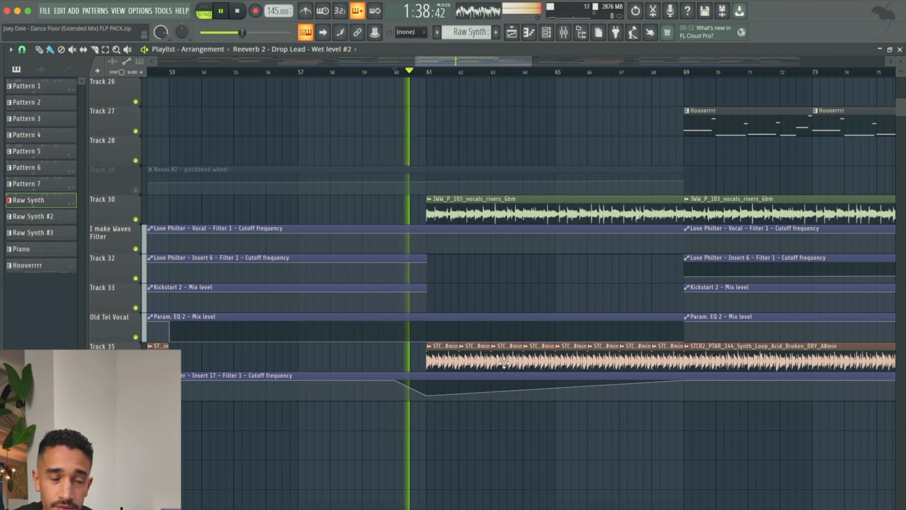
scroll(504, 363, "up", 3)
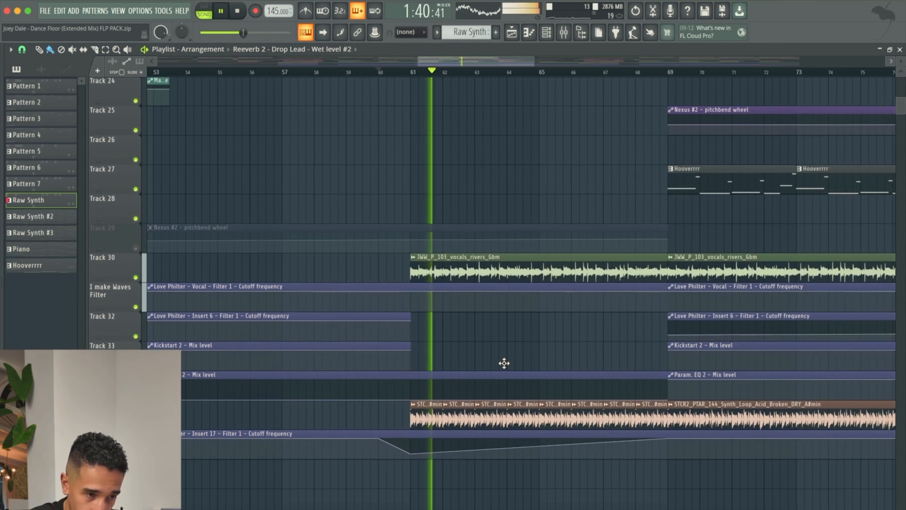
scroll(470, 371, "up", 2)
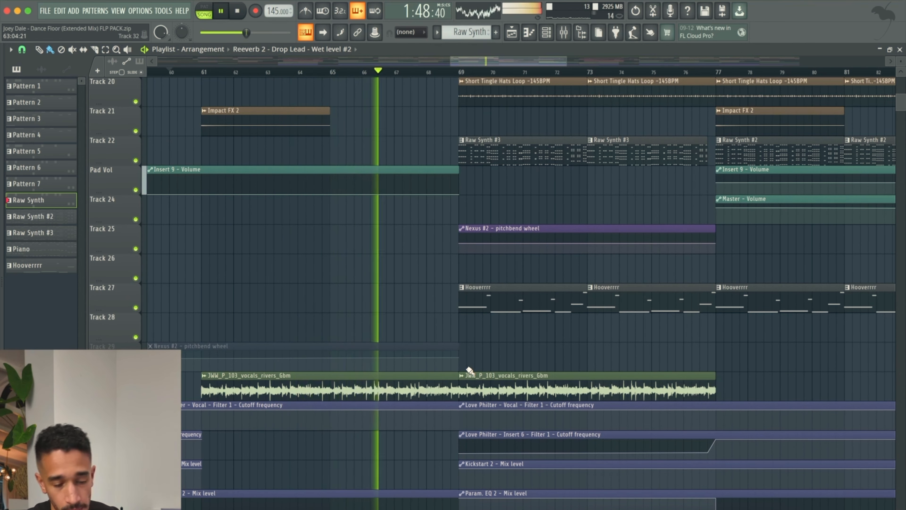
Follow the playback into the section at bar 69, examining its effects, Raw Synth #3 and Hooverrrr layers, and stop it
scroll(535, 263, "up", 10)
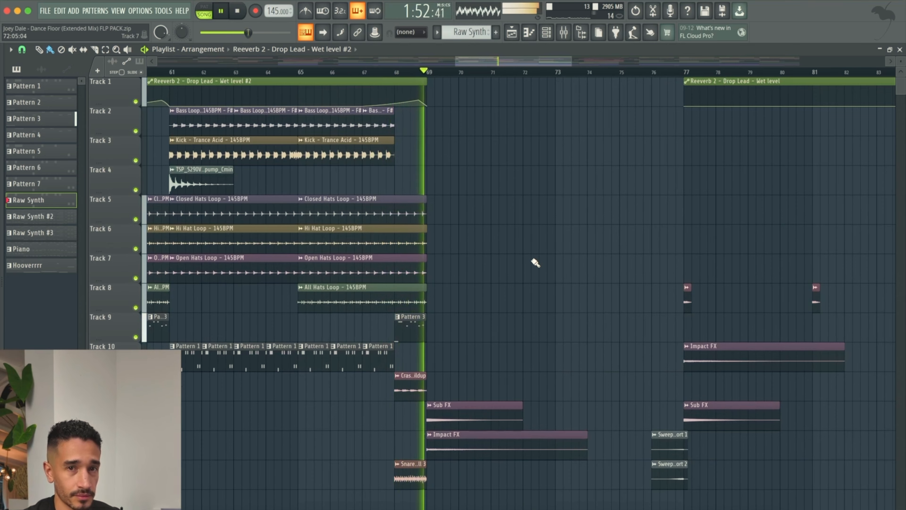
scroll(530, 301, "down", 8)
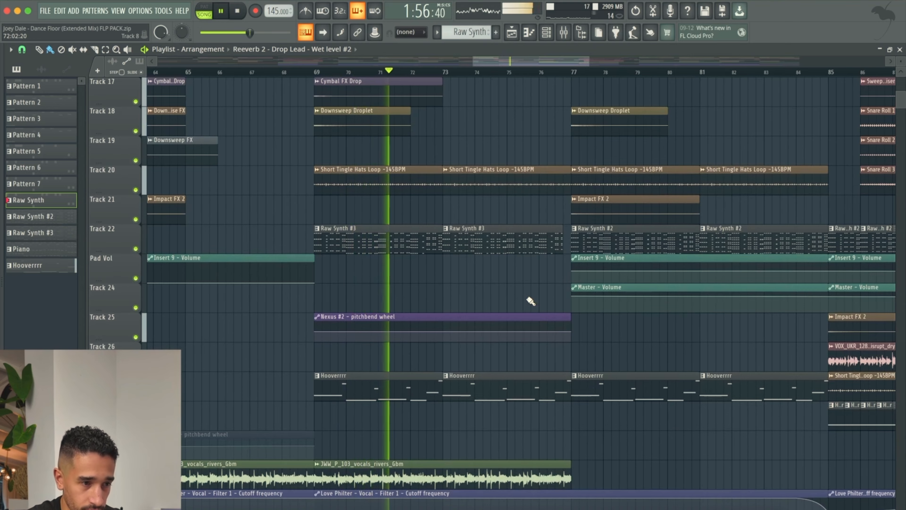
scroll(531, 301, "up", 1)
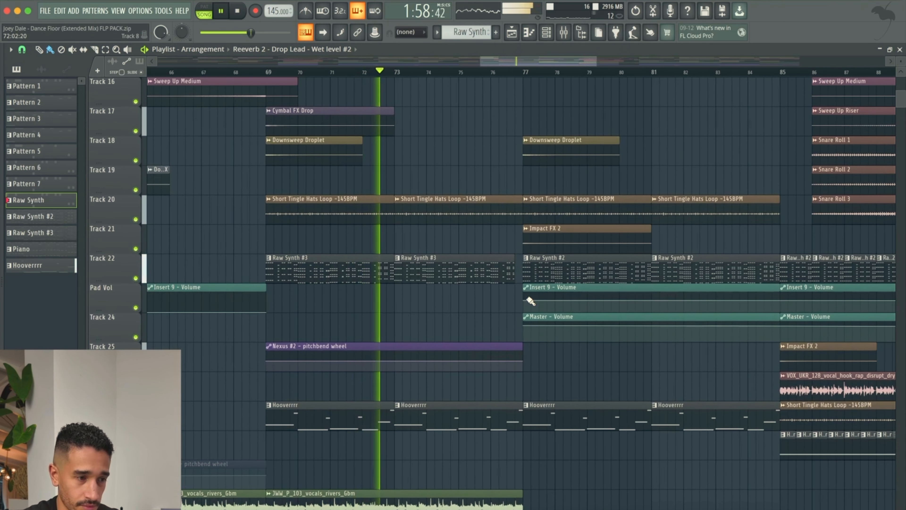
key("space")
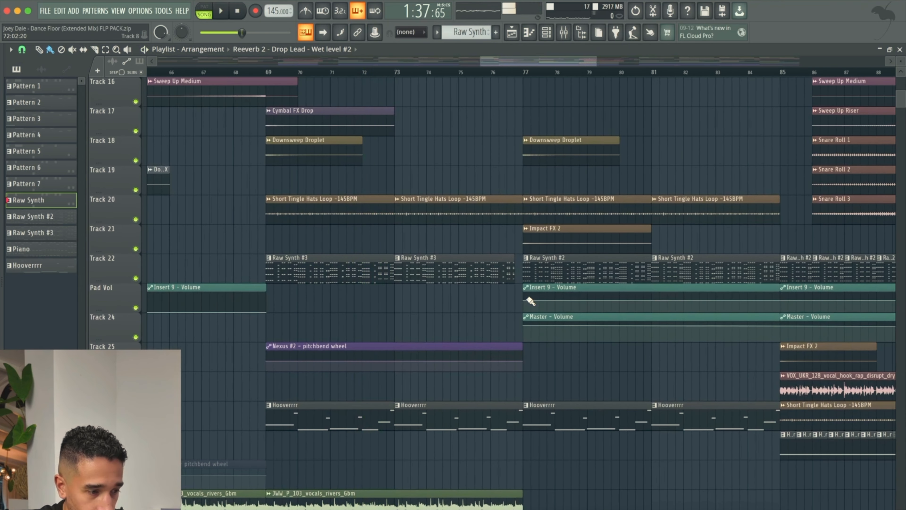
Select the Raw Synth #3 pattern and open the Ravesynth1 channel's Break Lead 1 insert in the mixer
left_click(332, 274)
left_click(550, 32)
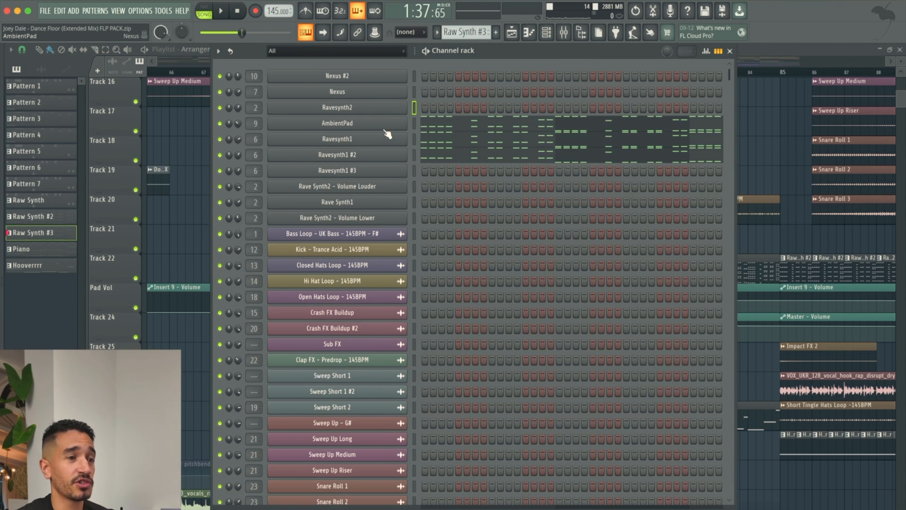
scroll(254, 140, "up", 1)
double_click(255, 139)
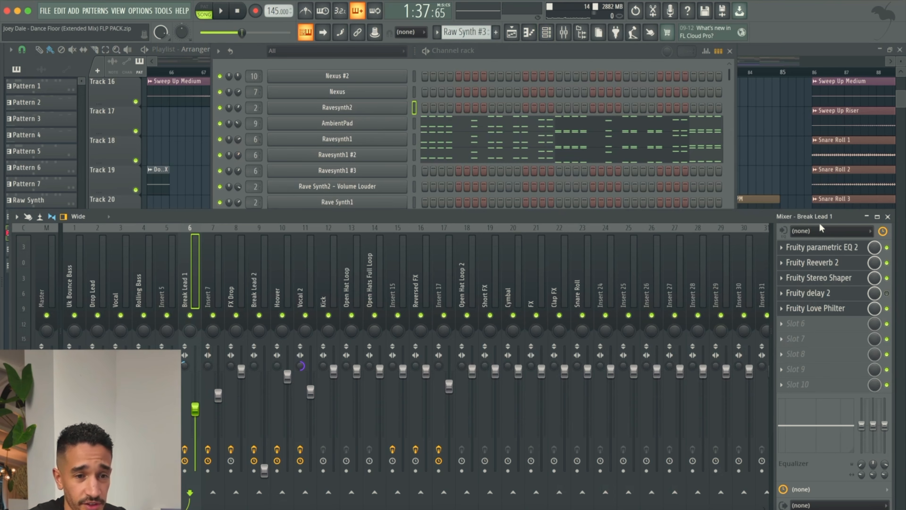
Open the Break Lead 1 insert's Fruity Love Philter, and play the arrangement from bar 76
left_click(855, 307)
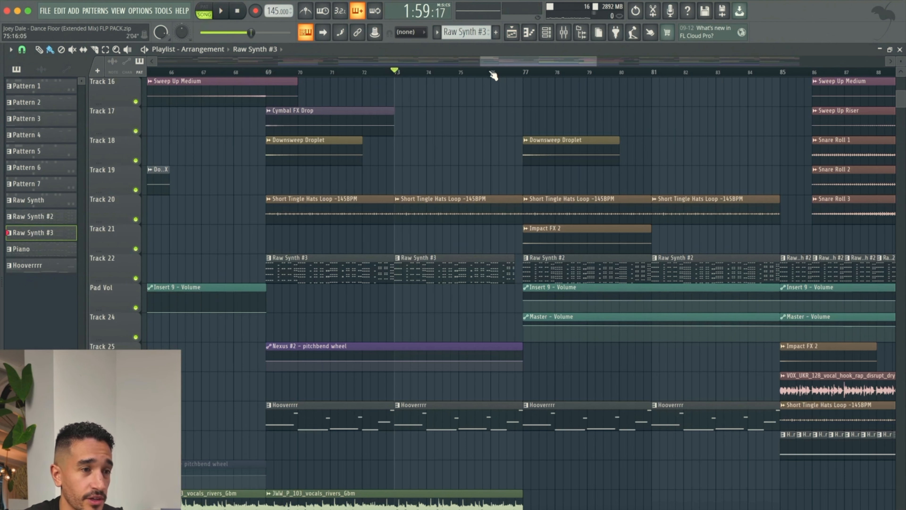
left_click(492, 73)
key("space")
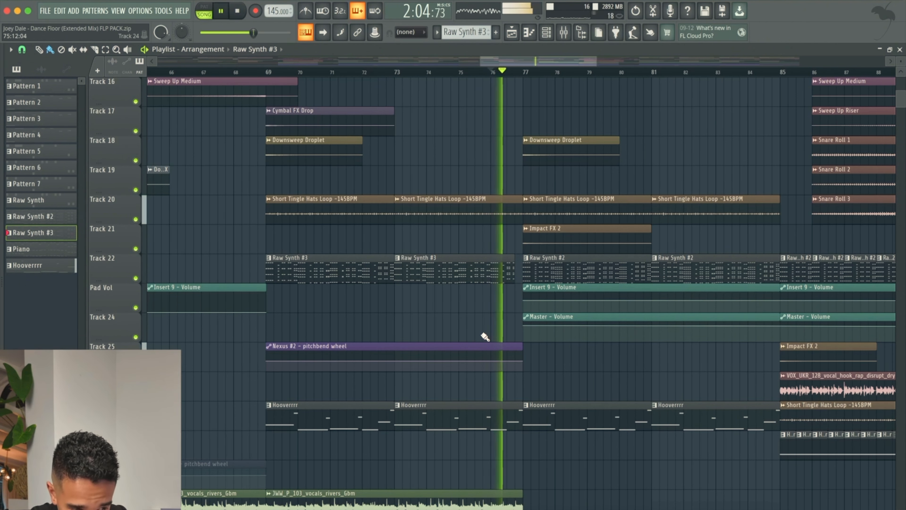
Follow the playback through bar 77, examining the Hooverrrr, Raw Synth #2, acid loop and filter automation layers, and stop it
scroll(516, 386, "down", 5)
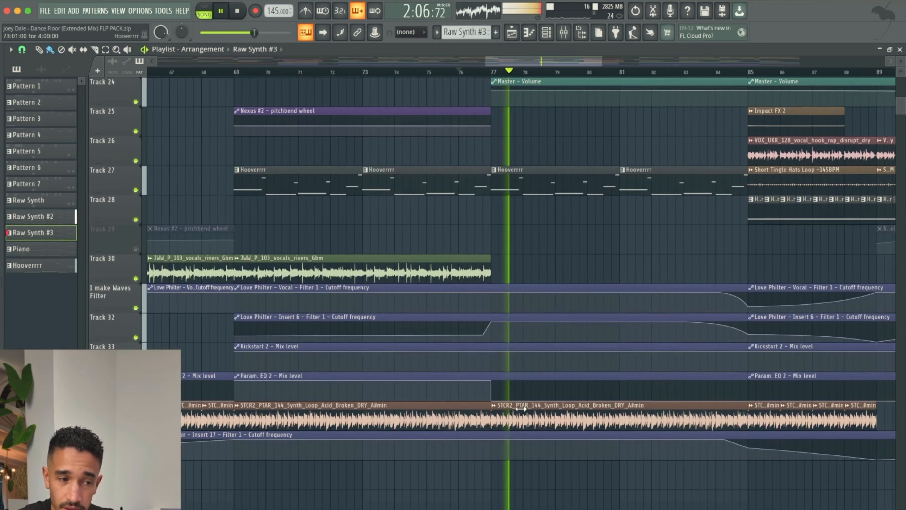
scroll(520, 409, "up", 3)
scroll(521, 409, "right", 2)
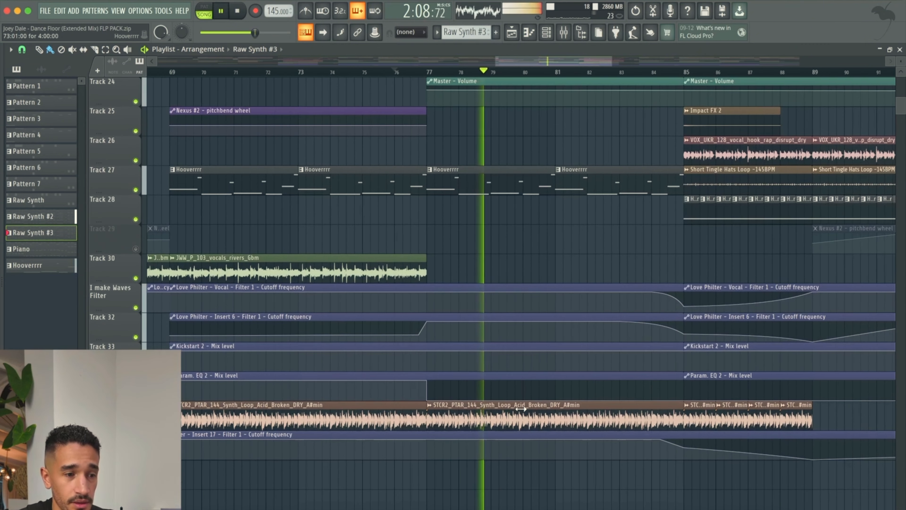
scroll(586, 233, "up", 1)
scroll(587, 233, "up", 5)
scroll(587, 233, "right", 1)
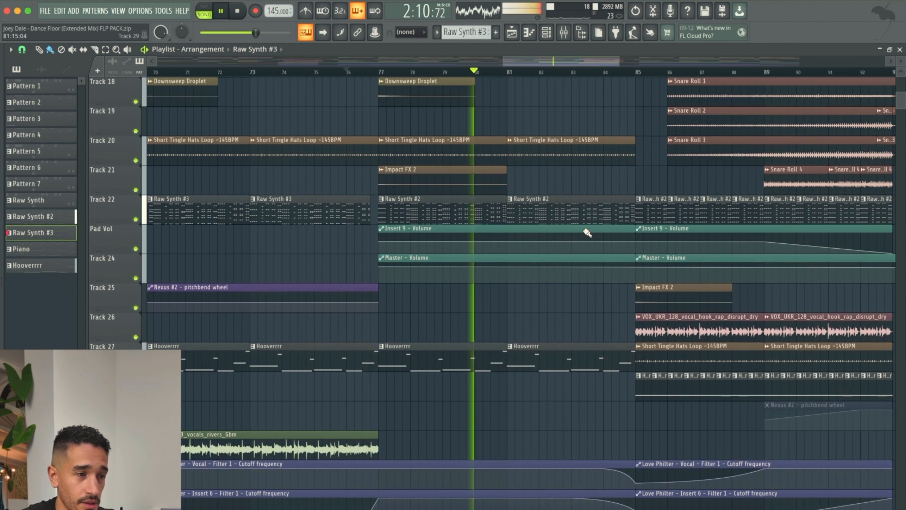
key("space")
Open the Hooverrrr pattern's Nexus #2 channel to check its Hit this Man 1 preset, and play the pattern on its own
left_click(549, 28)
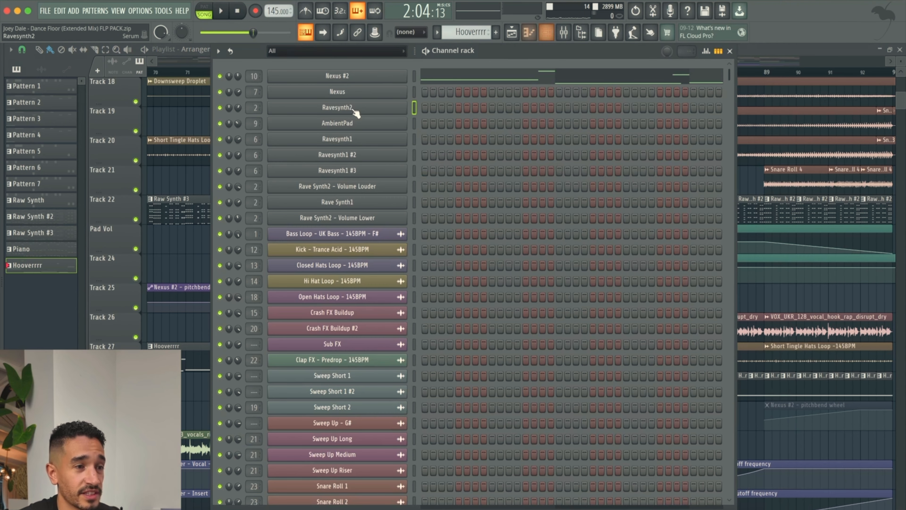
left_click(395, 80)
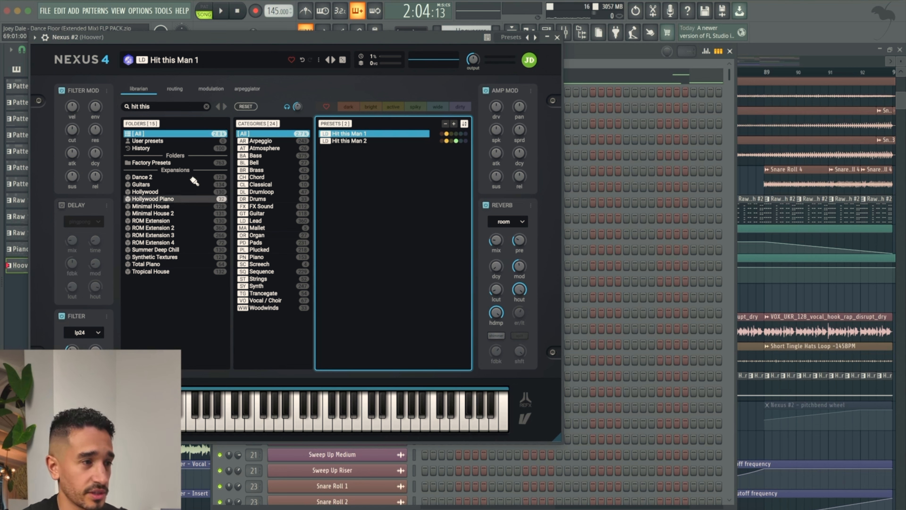
left_click(212, 16)
key("space")
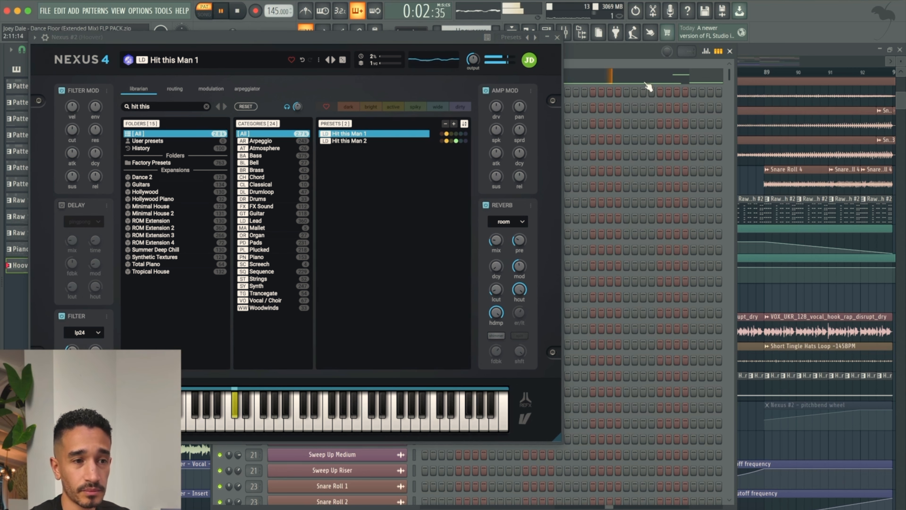
Examine the Hooverrrr notes in the Nexus #2 piano roll during playback, stop it and return to the arrangement
key("F7")
left_click(557, 37)
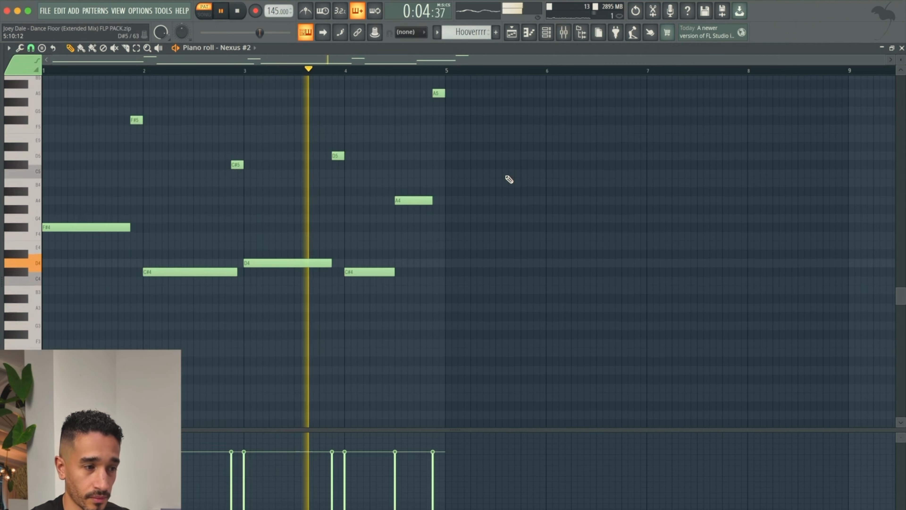
scroll(530, 127, "up", 1)
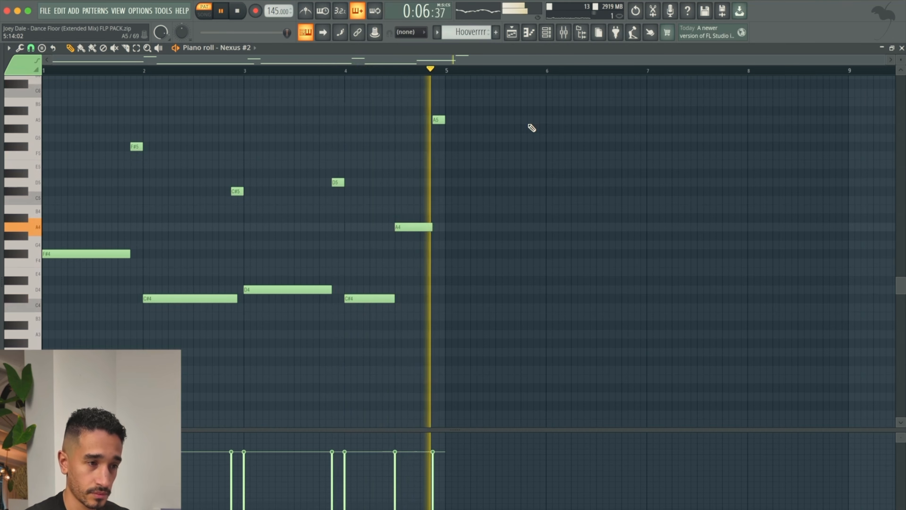
key("space")
key("F5")
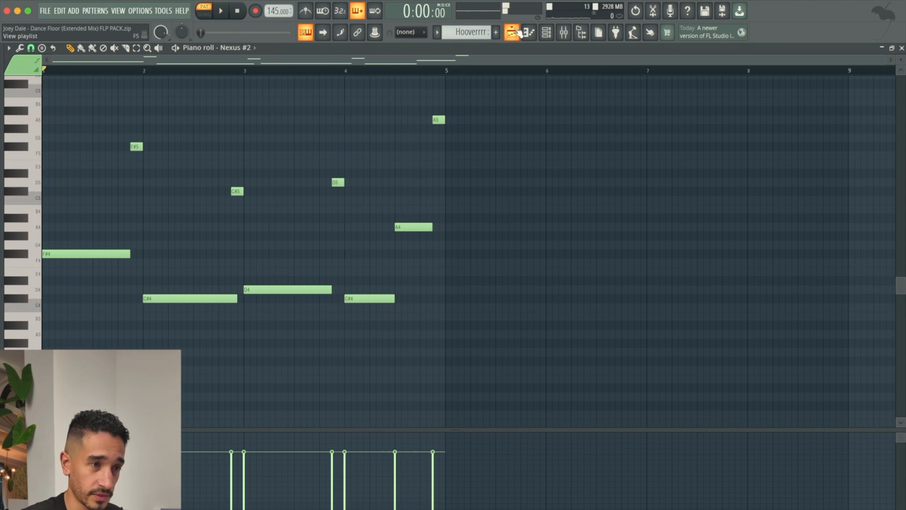
Play the Raw Synth #2 pattern on its own, examine its Ravesynth1 notes in the piano roll and return to the arrangement
left_click(414, 213)
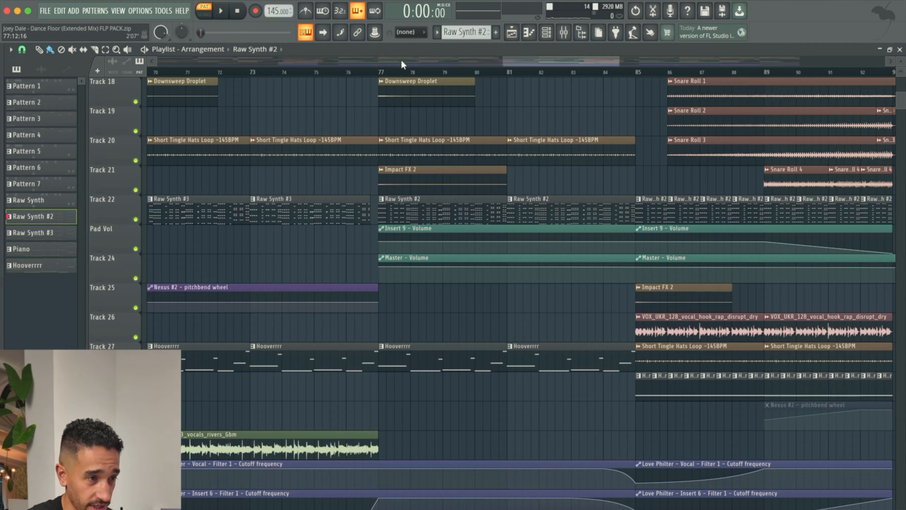
left_click(382, 75)
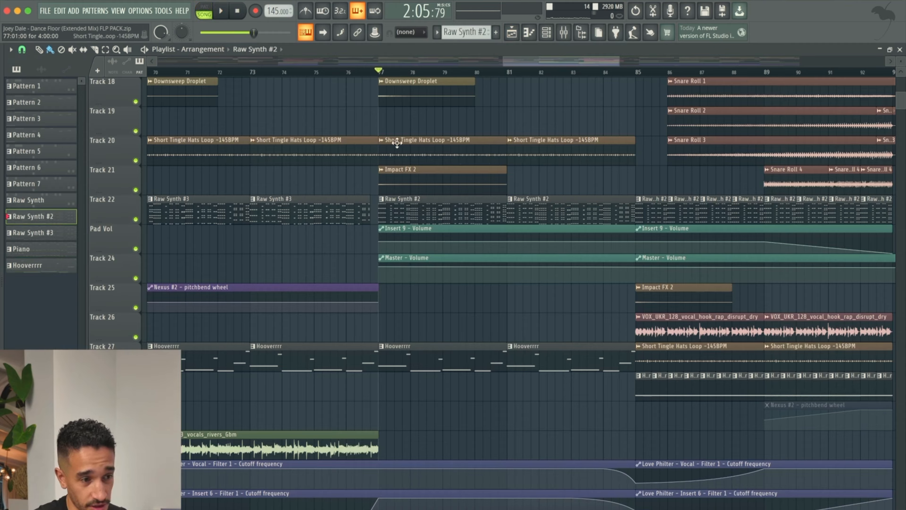
left_click(202, 11)
key("space")
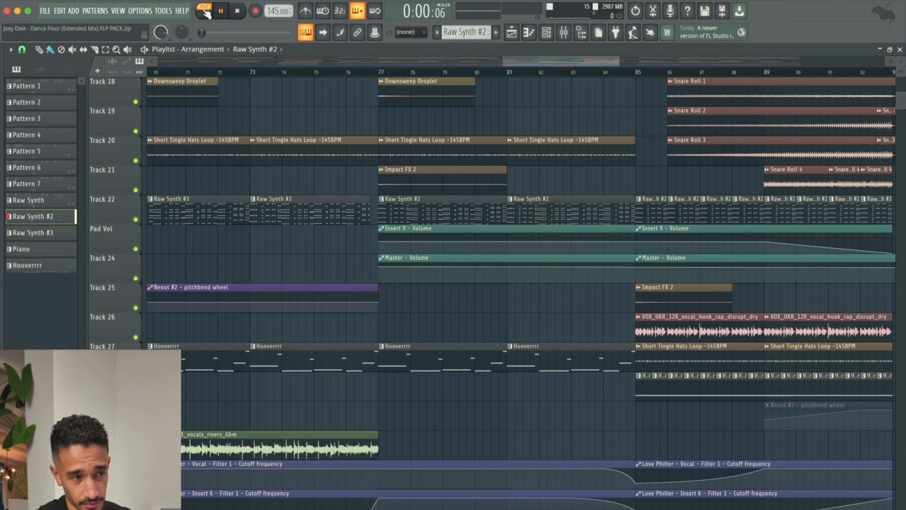
left_click(547, 33)
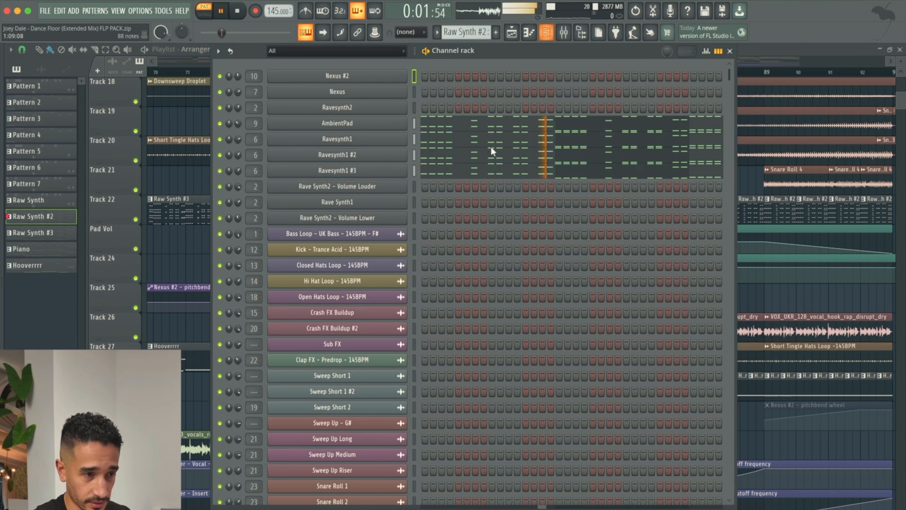
left_click(456, 139)
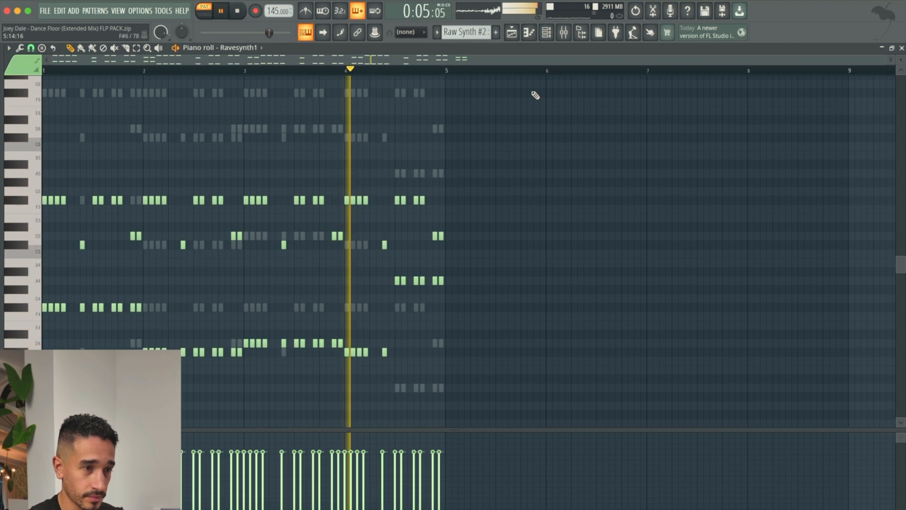
key("space")
key("F5")
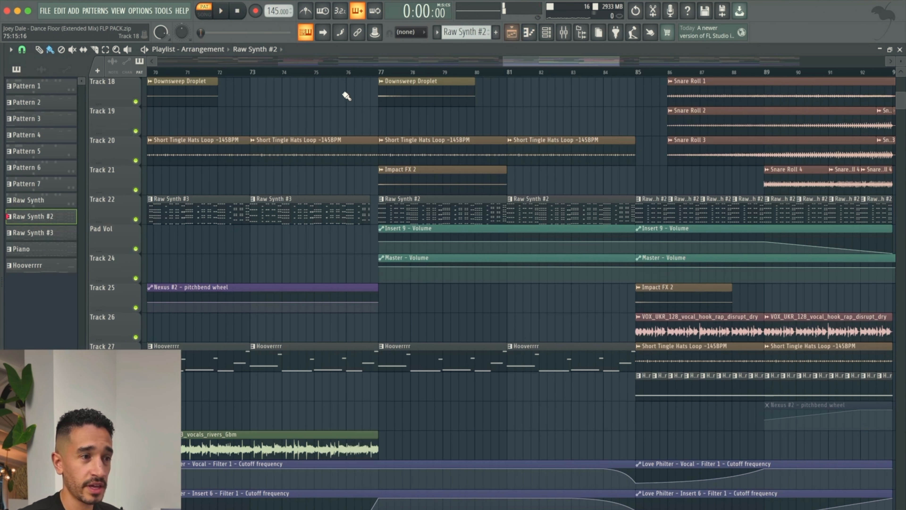
Switch back to song mode with the playhead at bar 76 and examine the arrangement's tracks between bars 77 and 97
left_click(346, 73)
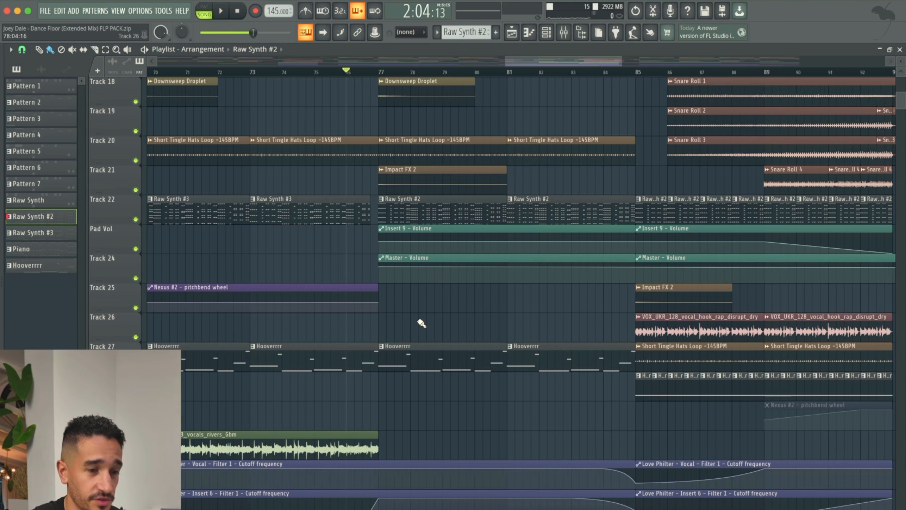
scroll(422, 323, "down", 8)
scroll(421, 323, "right", 5)
scroll(421, 323, "up", 16)
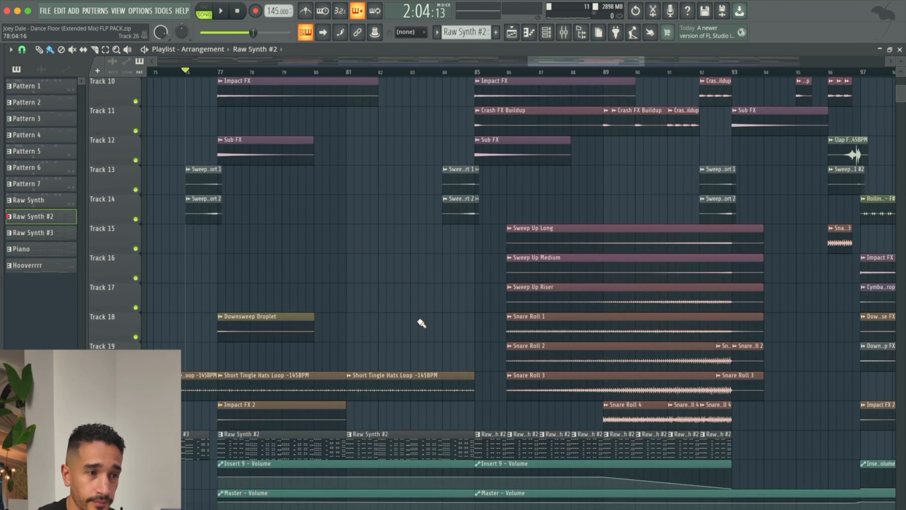
scroll(422, 323, "up", 9)
scroll(422, 323, "right", 1)
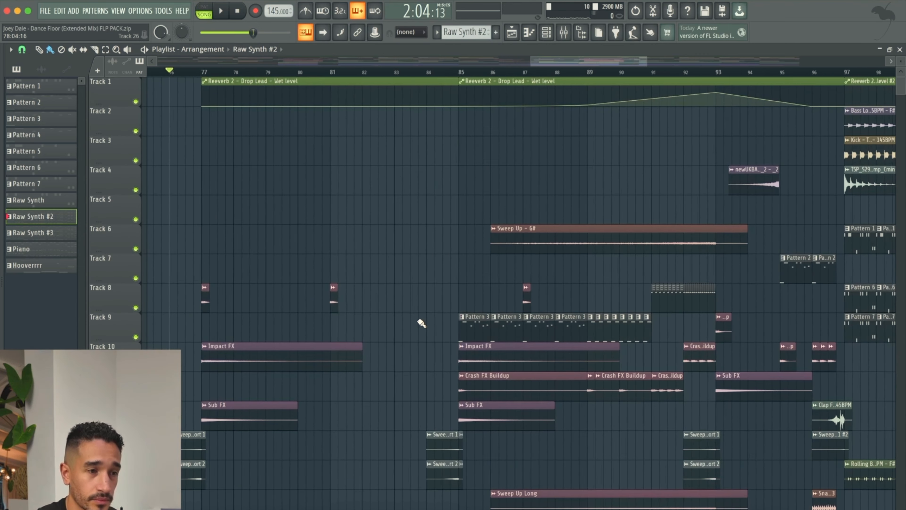
Play the arrangement from bar 84 and examine the second buildup's Pattern 3, sweep, snare roll, vocal and automation layers
left_click(427, 72)
scroll(405, 237, "right", 5)
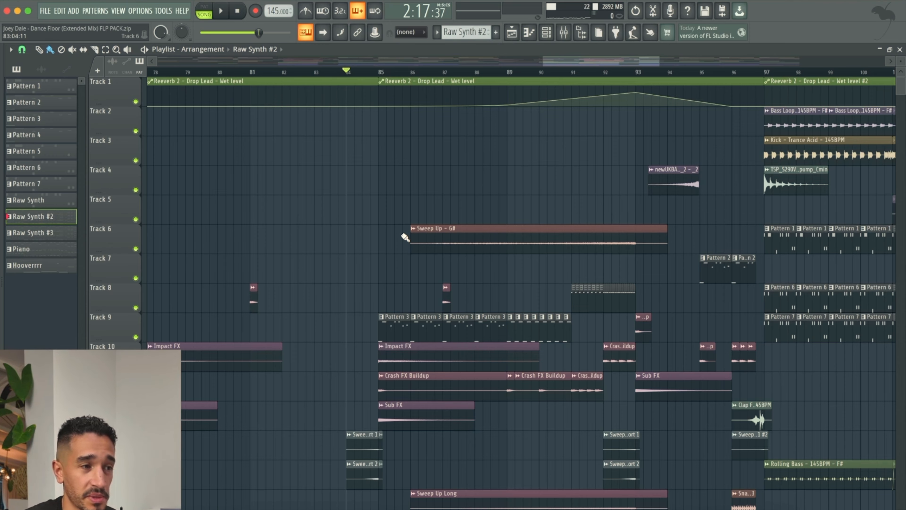
key("space")
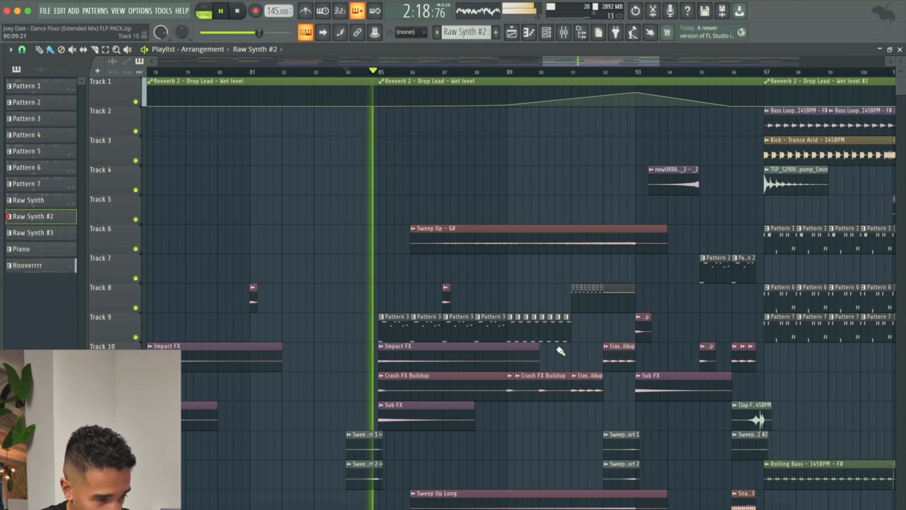
scroll(530, 391, "down", 9)
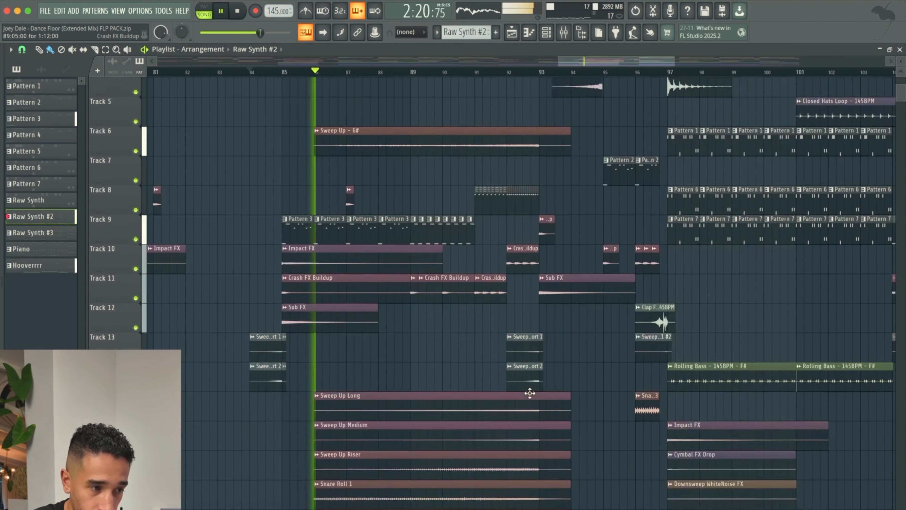
scroll(529, 393, "up", 8)
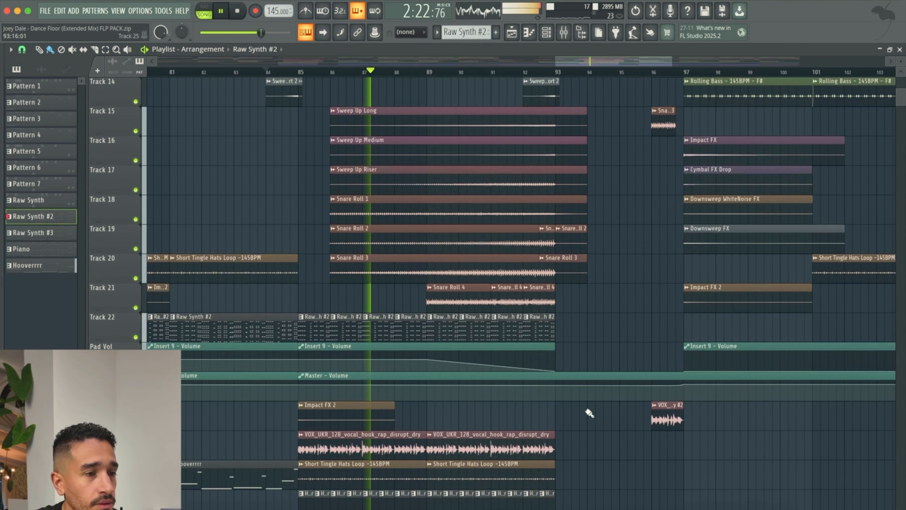
scroll(600, 407, "up", 5)
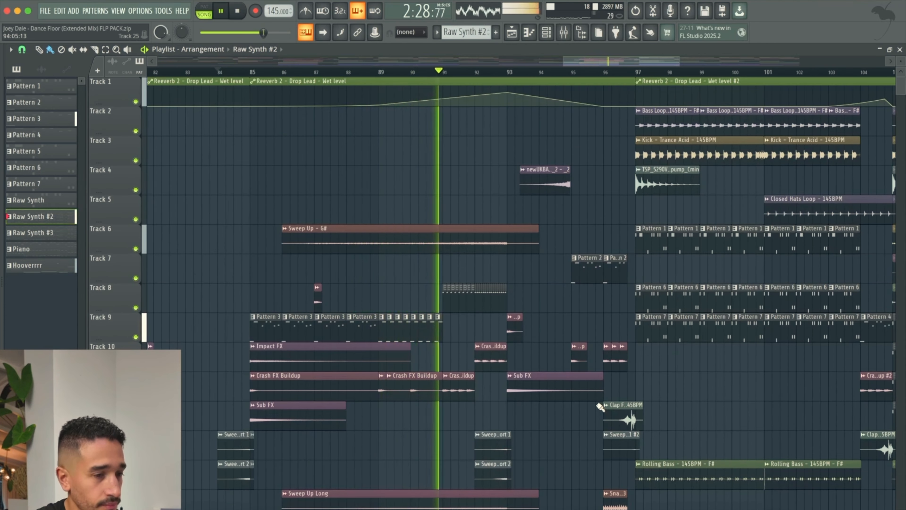
scroll(567, 389, "right", 2)
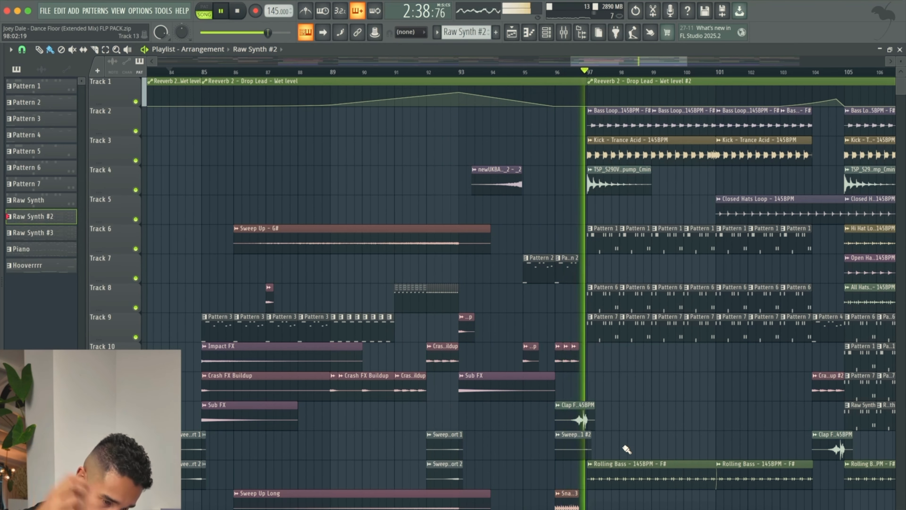
Follow the playback through the second drop from bar 97 to bar 104, and stop it
scroll(621, 450, "right", 5)
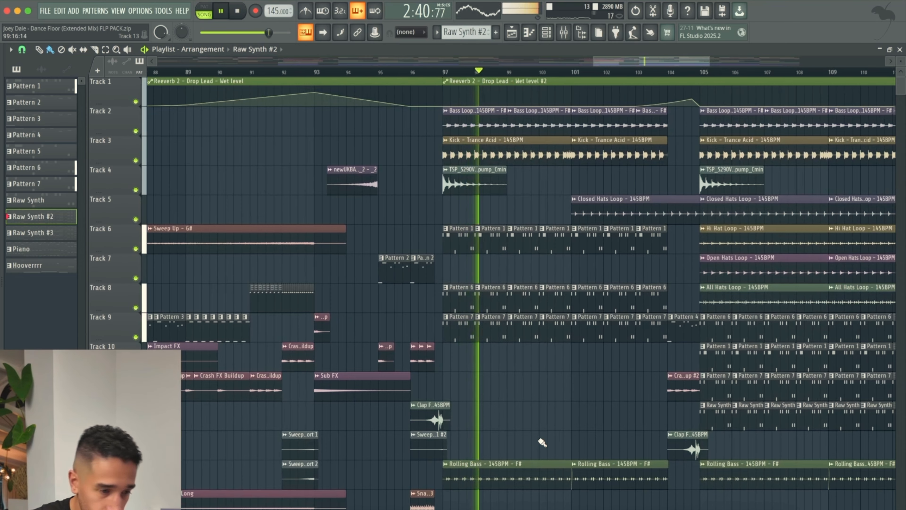
scroll(522, 443, "right", 4)
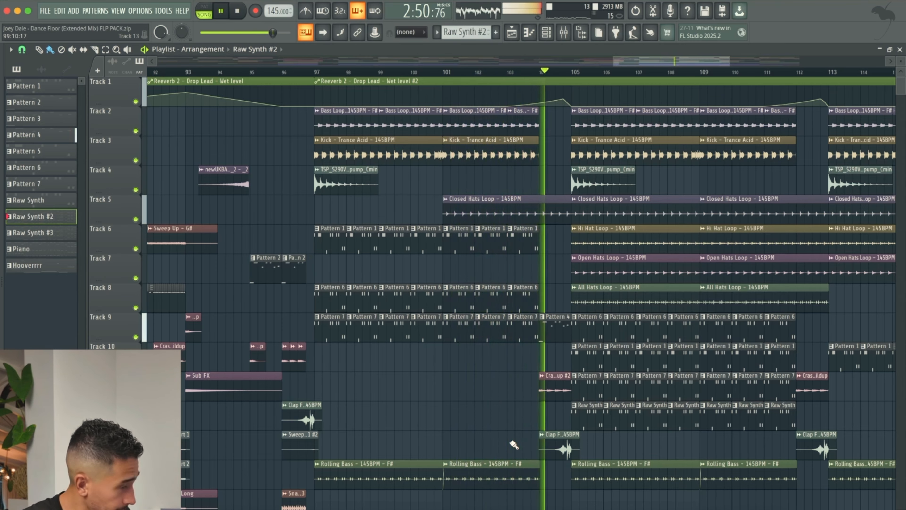
key("space")
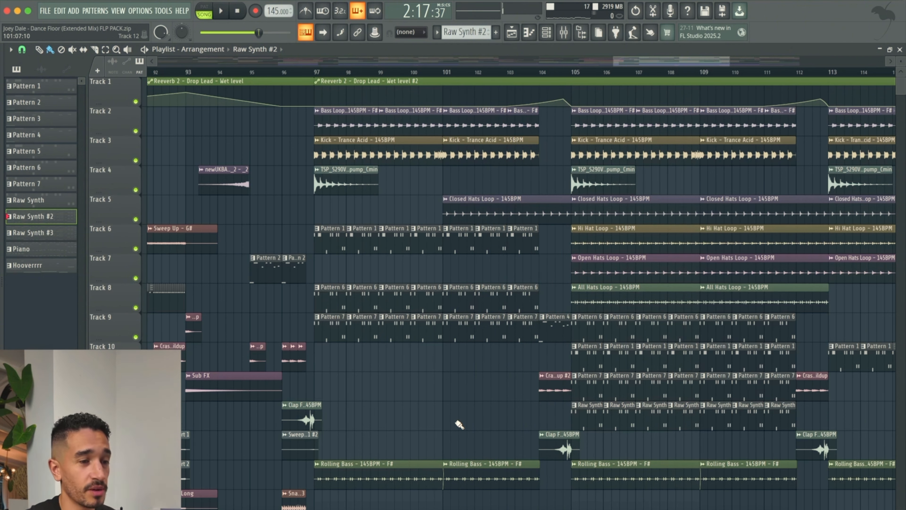
Select Pattern 1 at bar 97 of the second drop and play it on its own
scroll(398, 414, "down", 5)
scroll(430, 351, "up", 5)
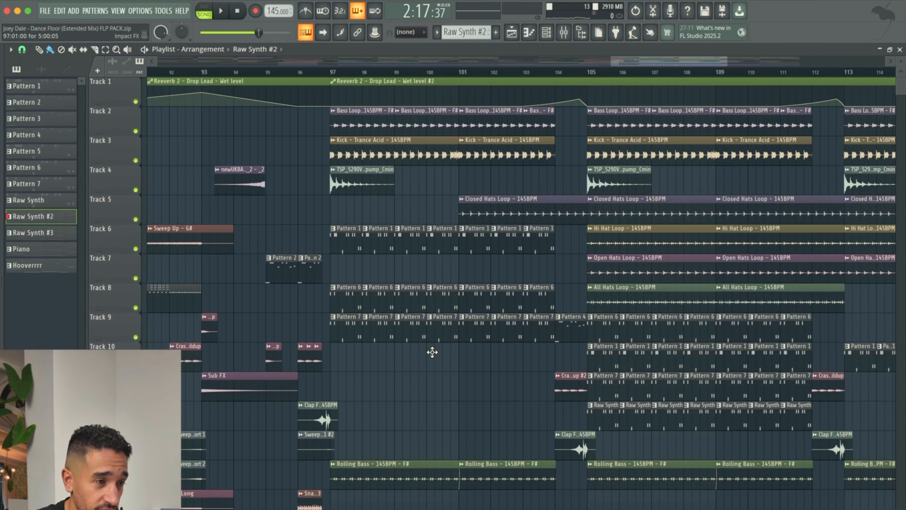
left_click(342, 248)
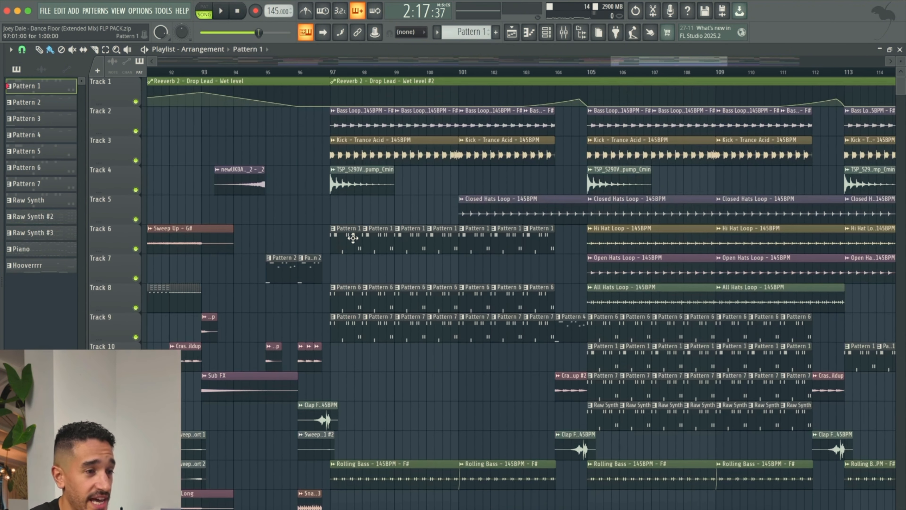
left_click(204, 6)
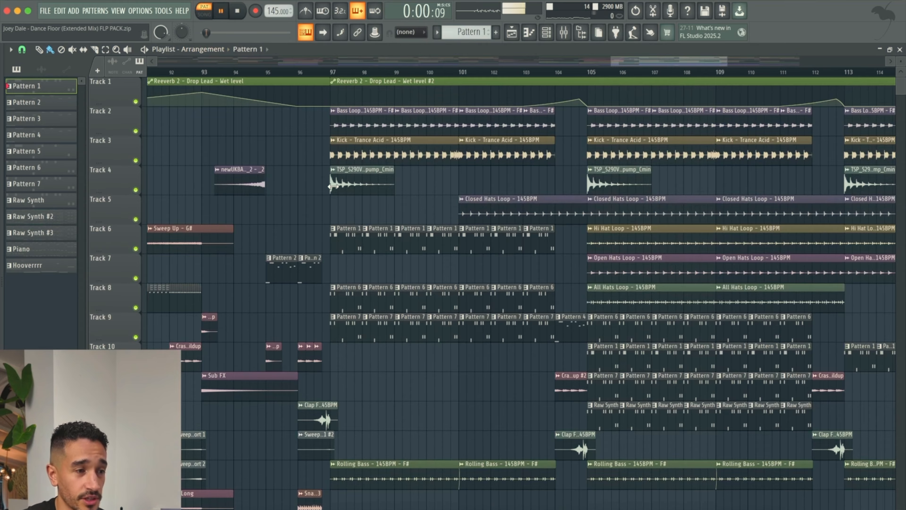
left_click(221, 11)
key("space")
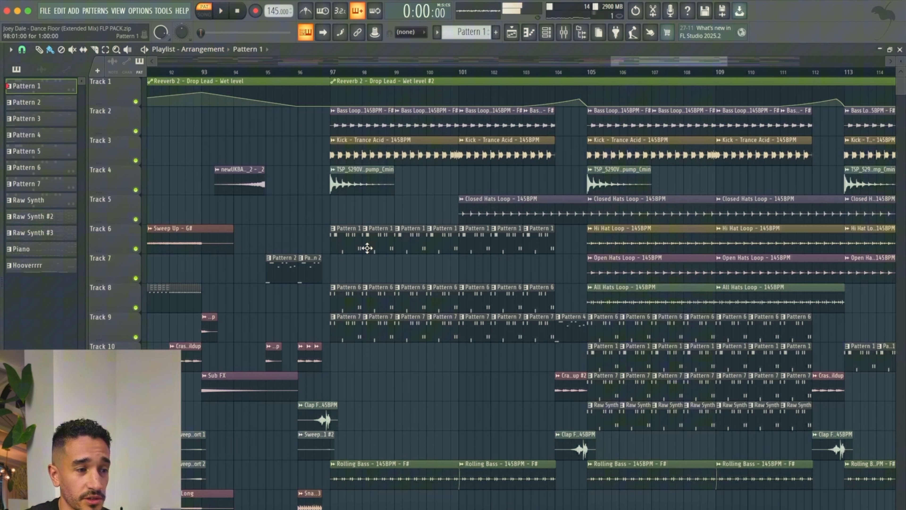
Play Pattern 6 and Pattern 7 from bar 97 on their own, one after the other
left_click(349, 294)
key("space")
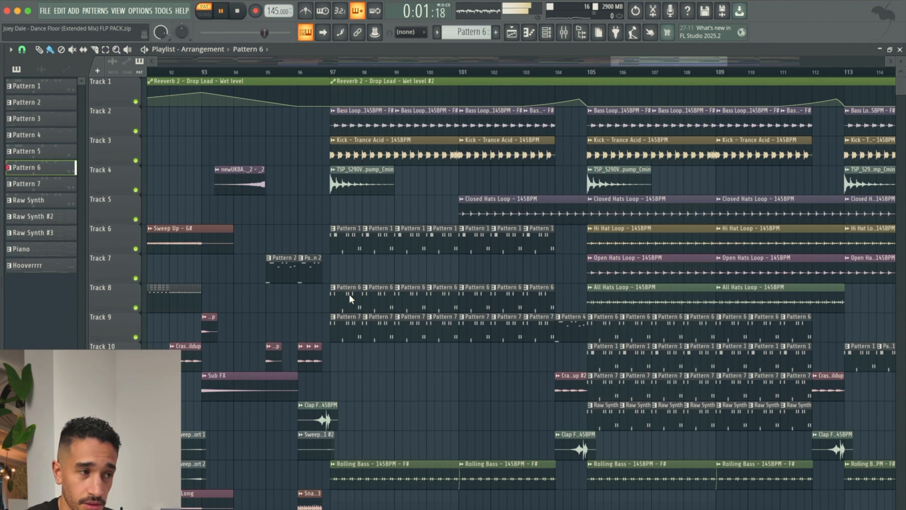
key("space")
left_click(349, 333)
key("space")
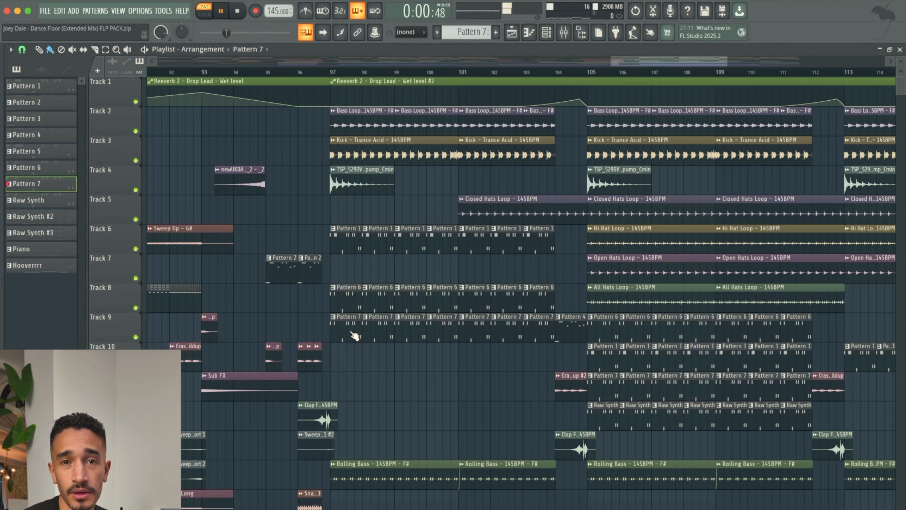
Stop Pattern 7 and inspect the sample settings of the TSP_S290V1_130_bass_synth_pump_Cmin clip at bar 97 on Track 4
key("space")
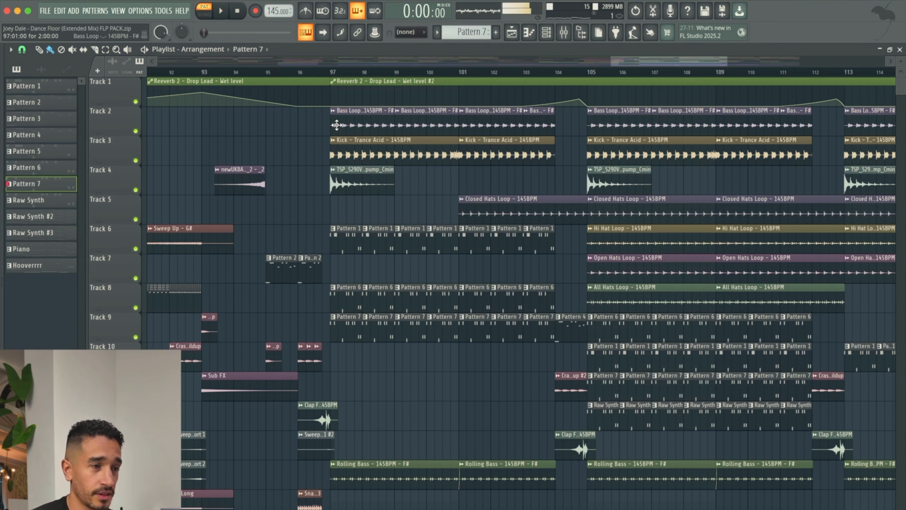
double_click(358, 180)
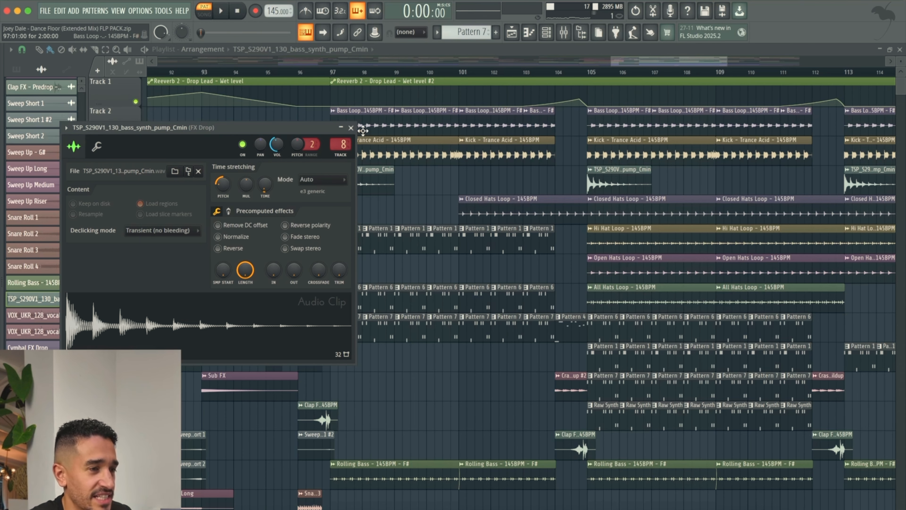
left_click(351, 128)
double_click(358, 184)
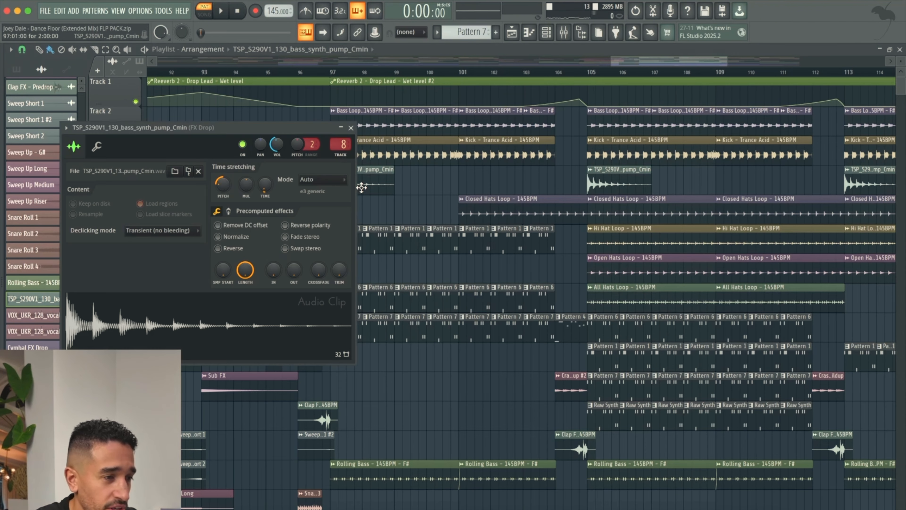
left_click(351, 128)
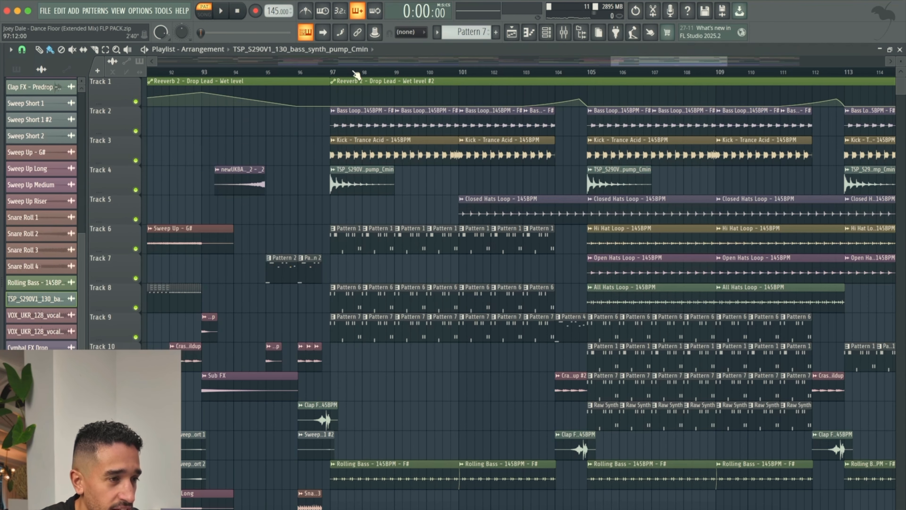
Play the full arrangement of the second drop from bar 97 to about bar 100, and stop it
scroll(359, 74, "up", 5)
scroll(357, 75, "up", 2)
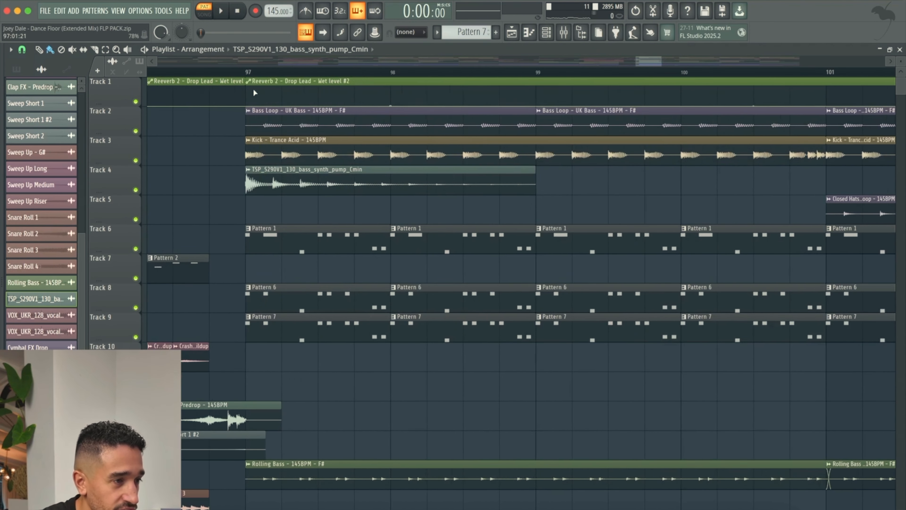
left_click(246, 73)
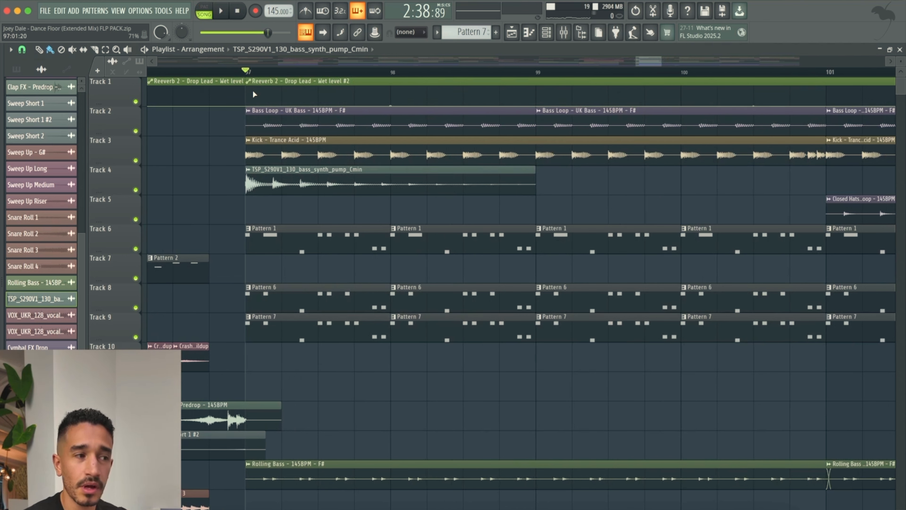
key("space")
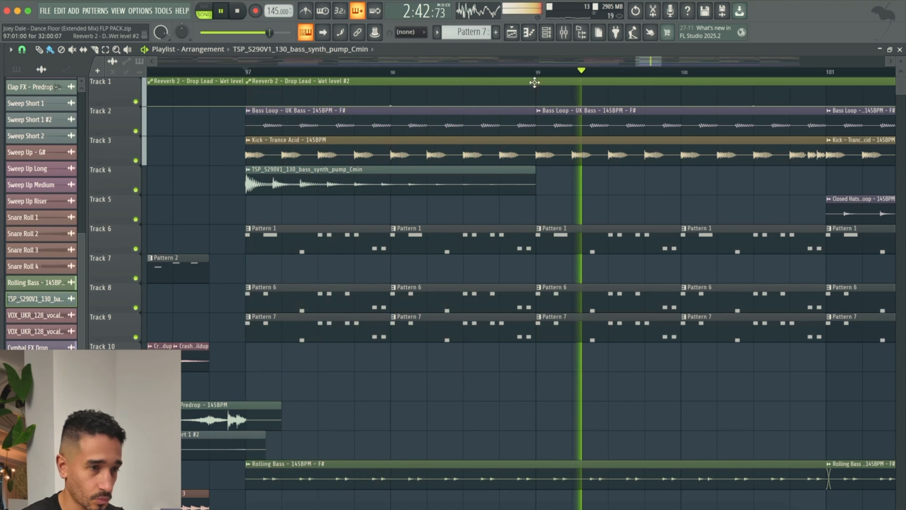
scroll(546, 74, "down", 5)
scroll(547, 74, "down", 2)
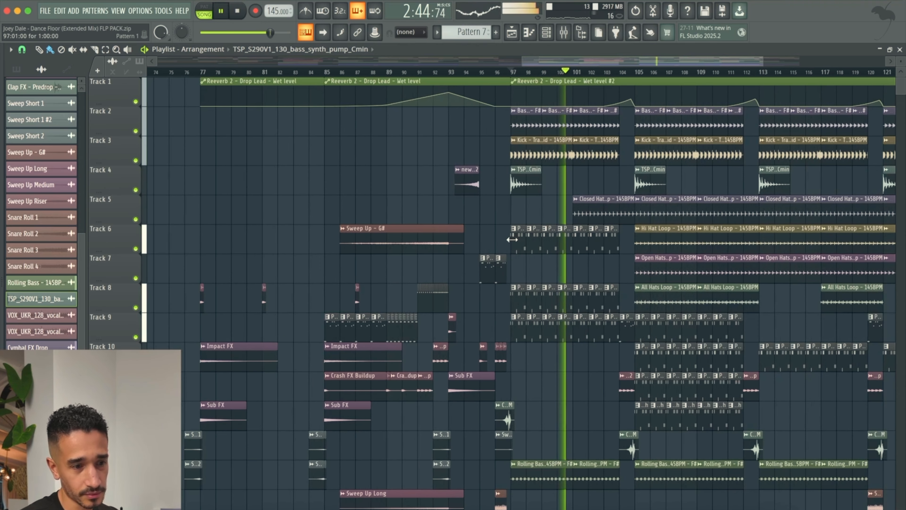
key("space")
Examine the second drop's layers from bar 97 onward, including the effects and automation on Tracks 16 to 27
scroll(498, 343, "right", 4)
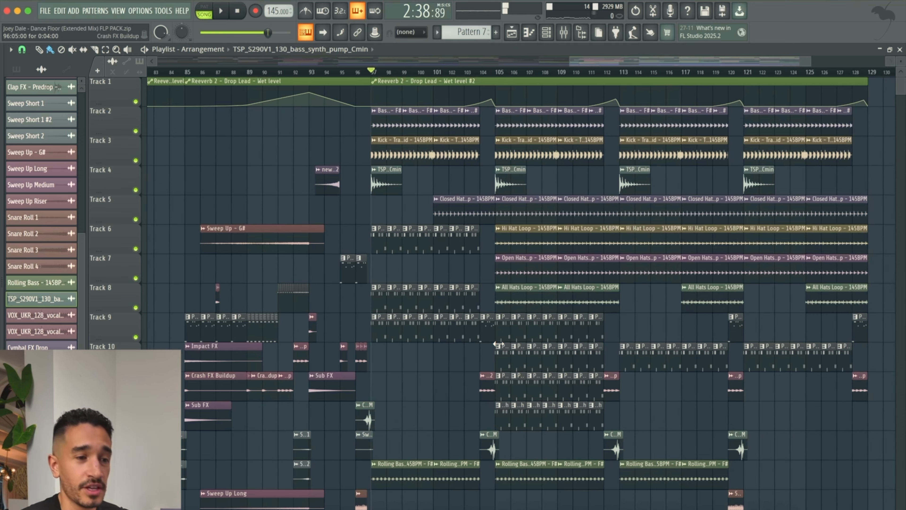
scroll(498, 343, "left", 3)
scroll(498, 343, "left", 8)
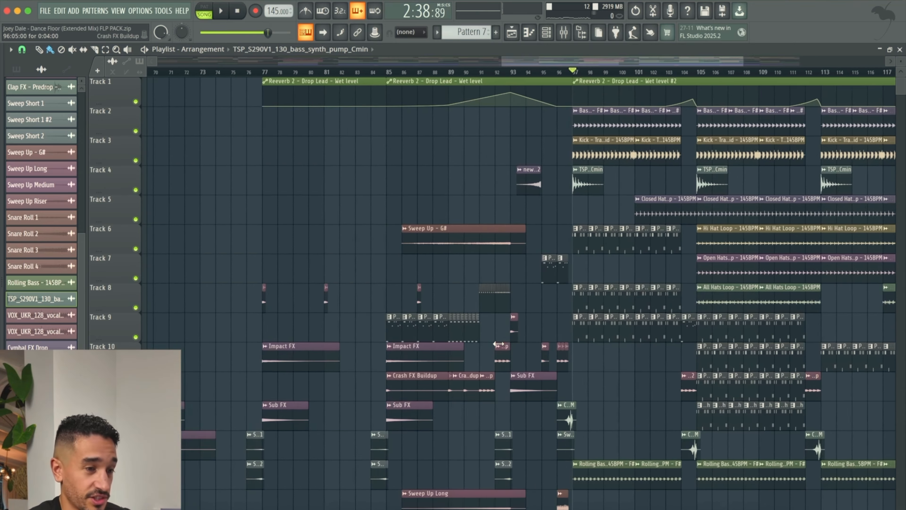
scroll(611, 378, "down", 5)
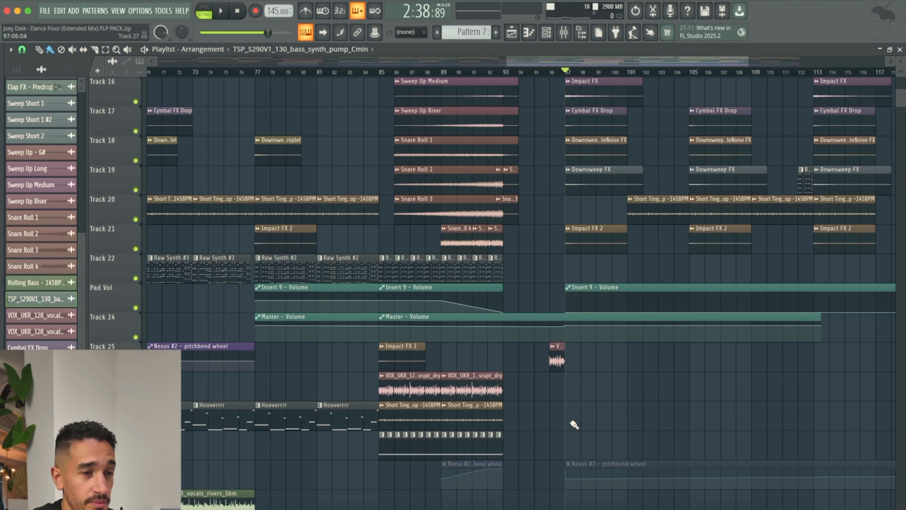
scroll(572, 424, "up", 5)
scroll(572, 425, "right", 6)
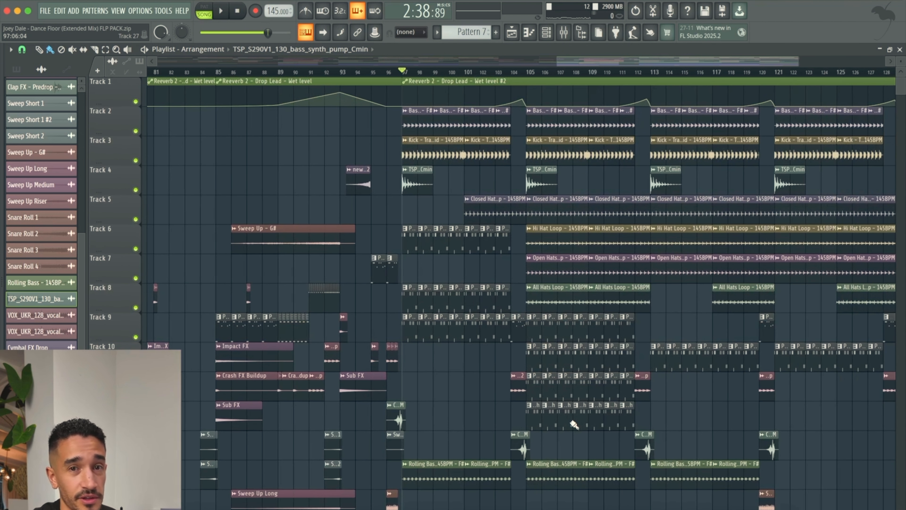